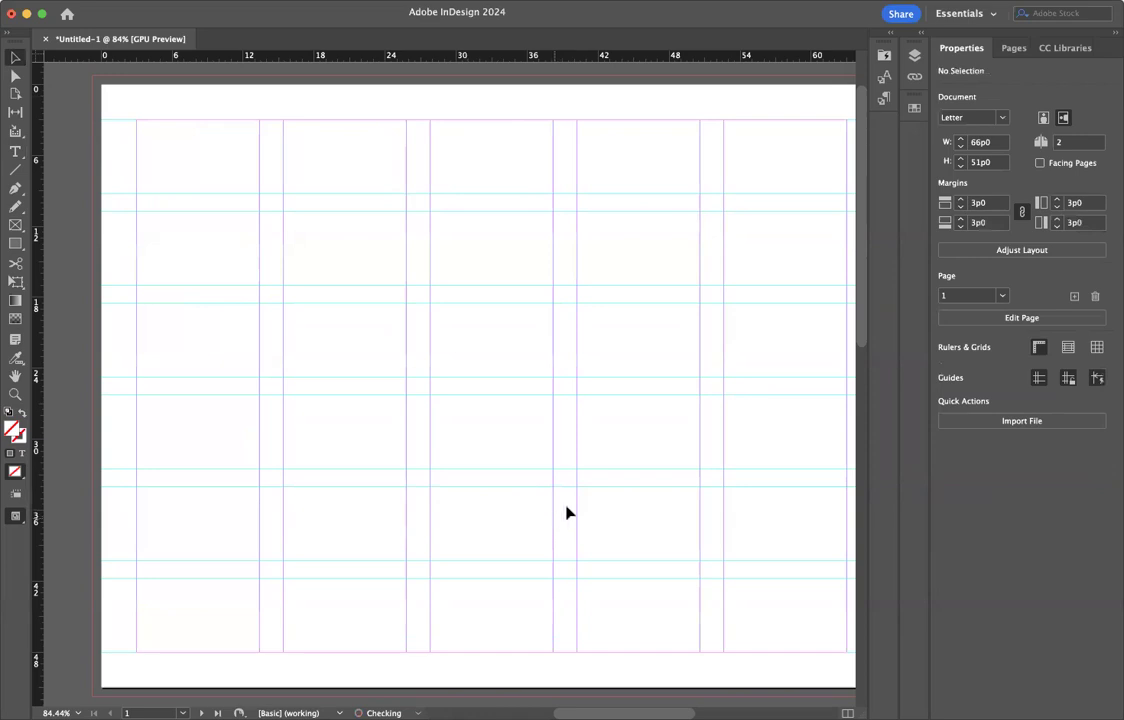
Step: Open the A-Parent page for editing and duplicate its parent spread
click(1006, 50)
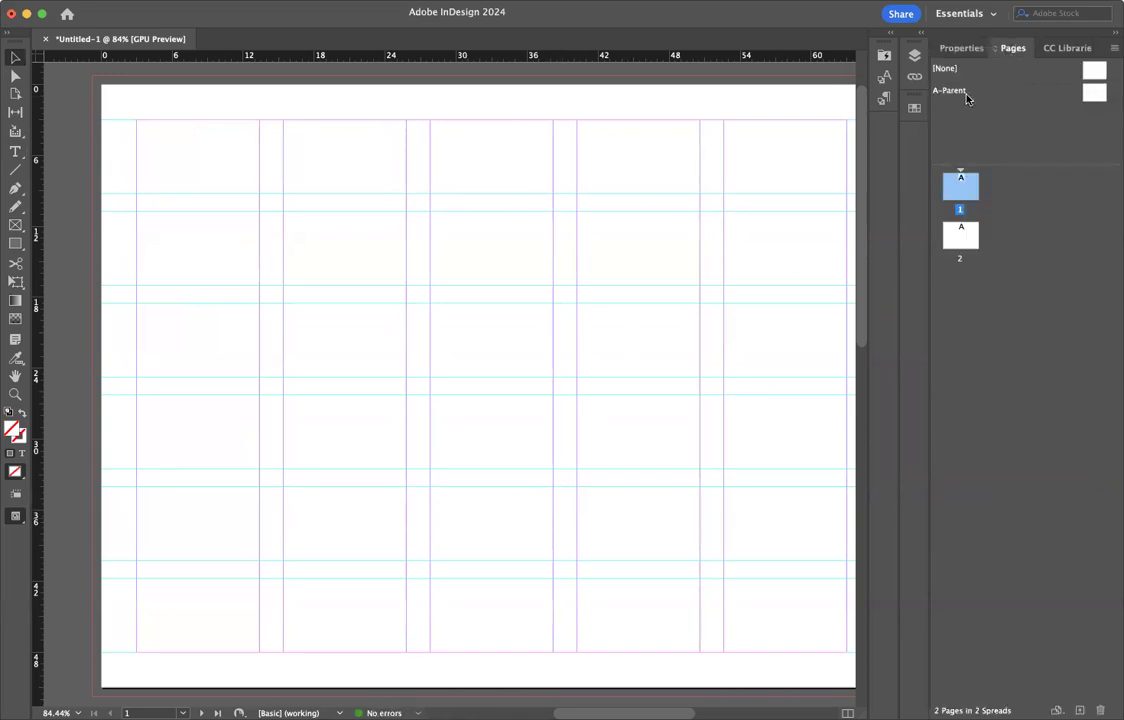
double_click(1092, 94)
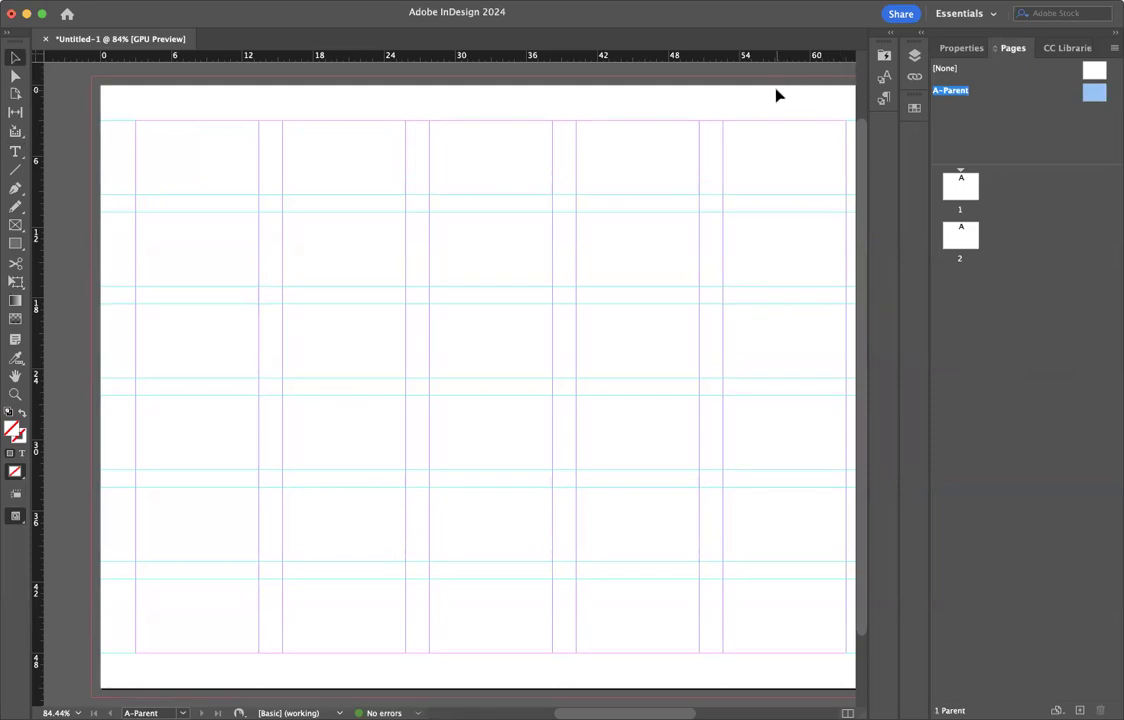
scroll(778, 95, right, 3)
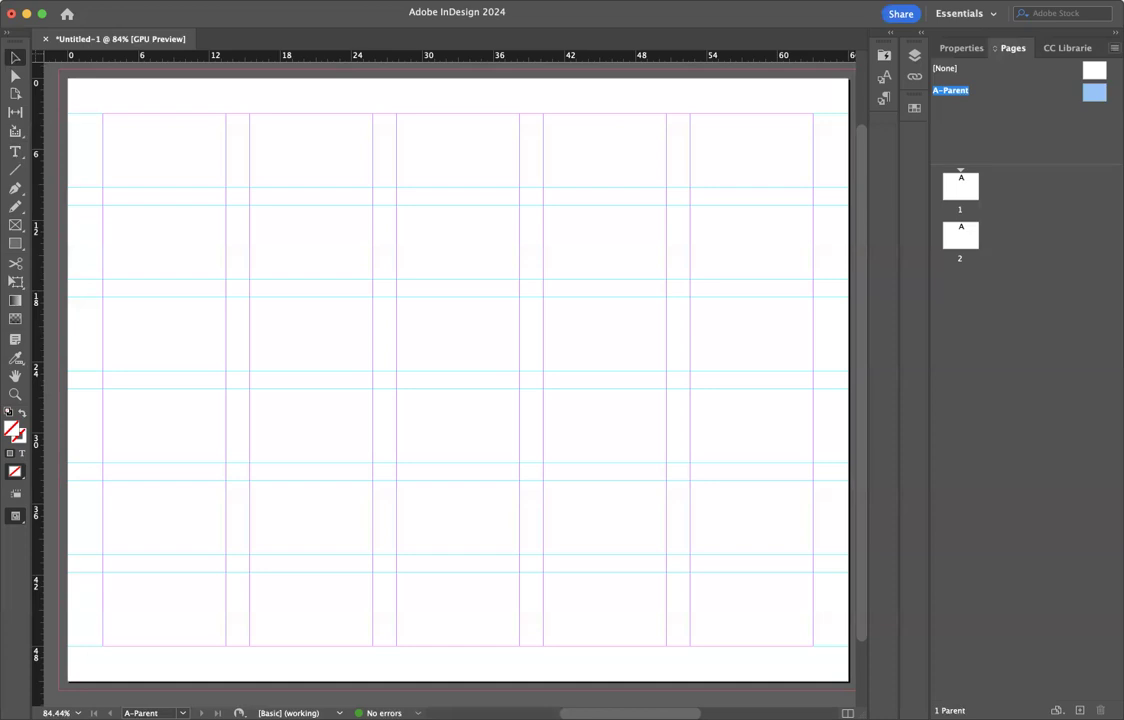
click(1115, 48)
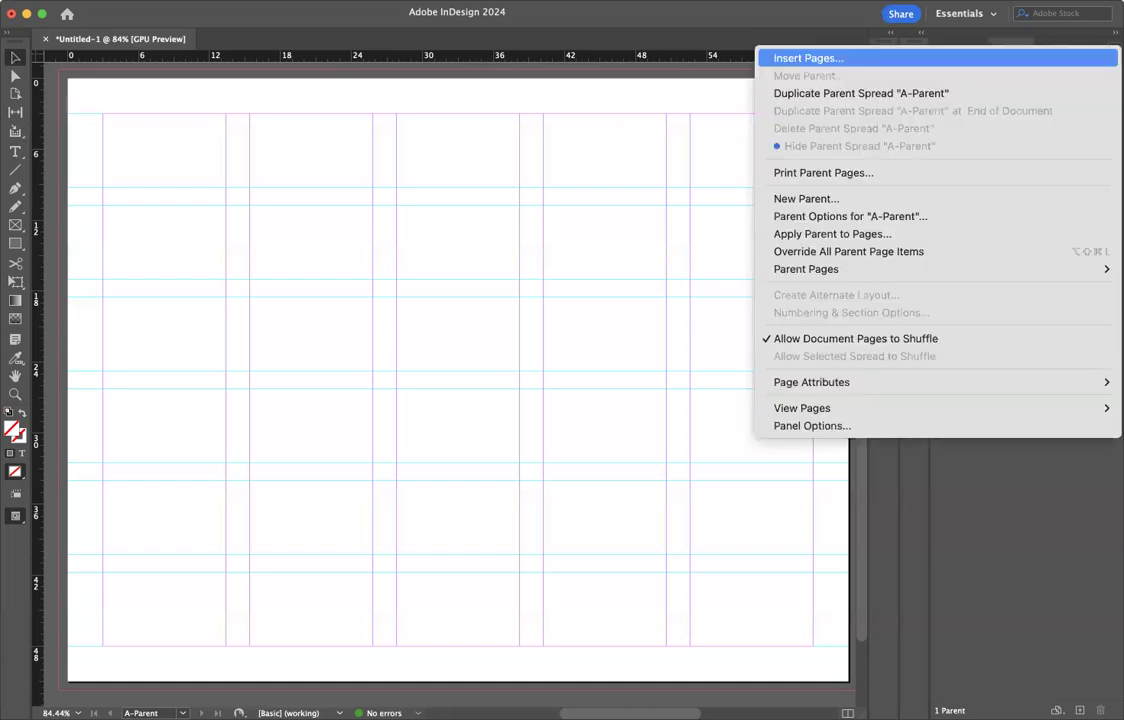
click(938, 94)
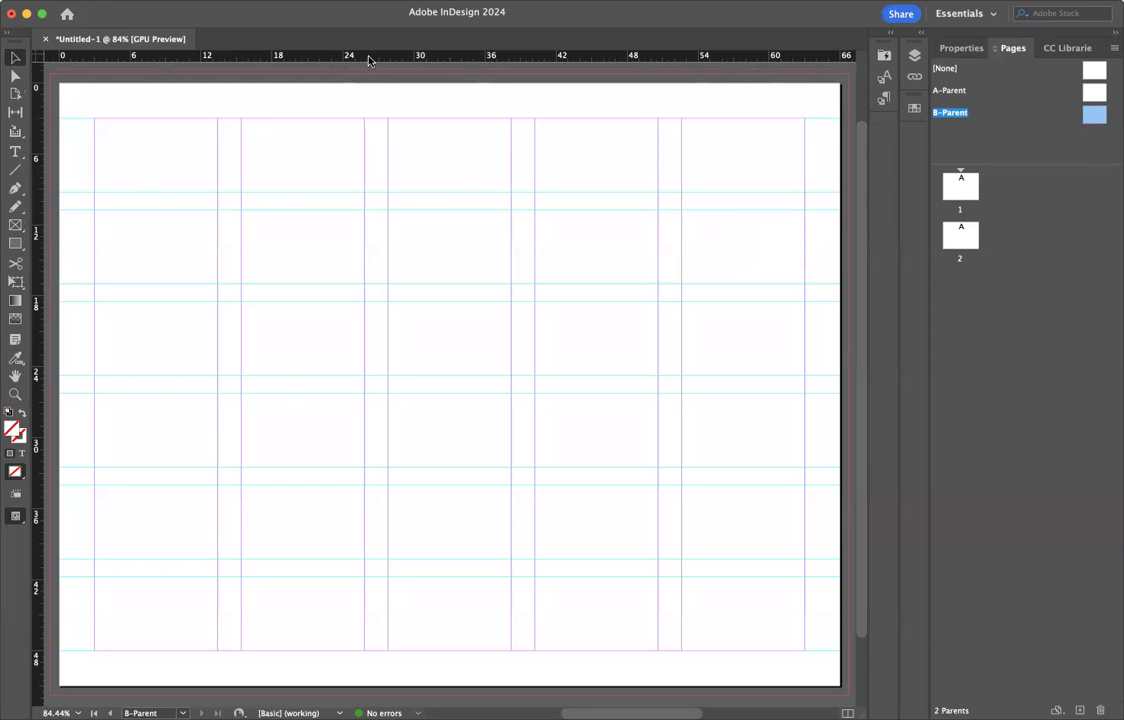
Step: Draw a rectangle covering the whole duplicated parent page and extend its edges out to the bleed guides
click(15, 244)
drag(49, 75, 849, 686)
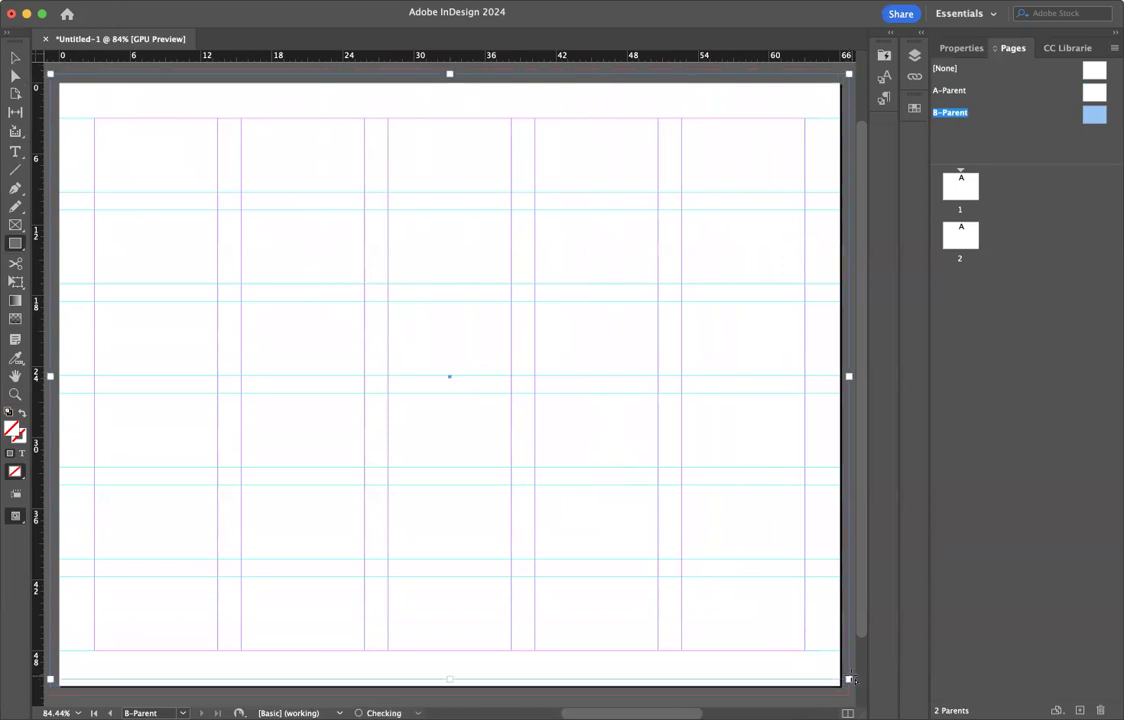
scroll(743, 580, down, 2)
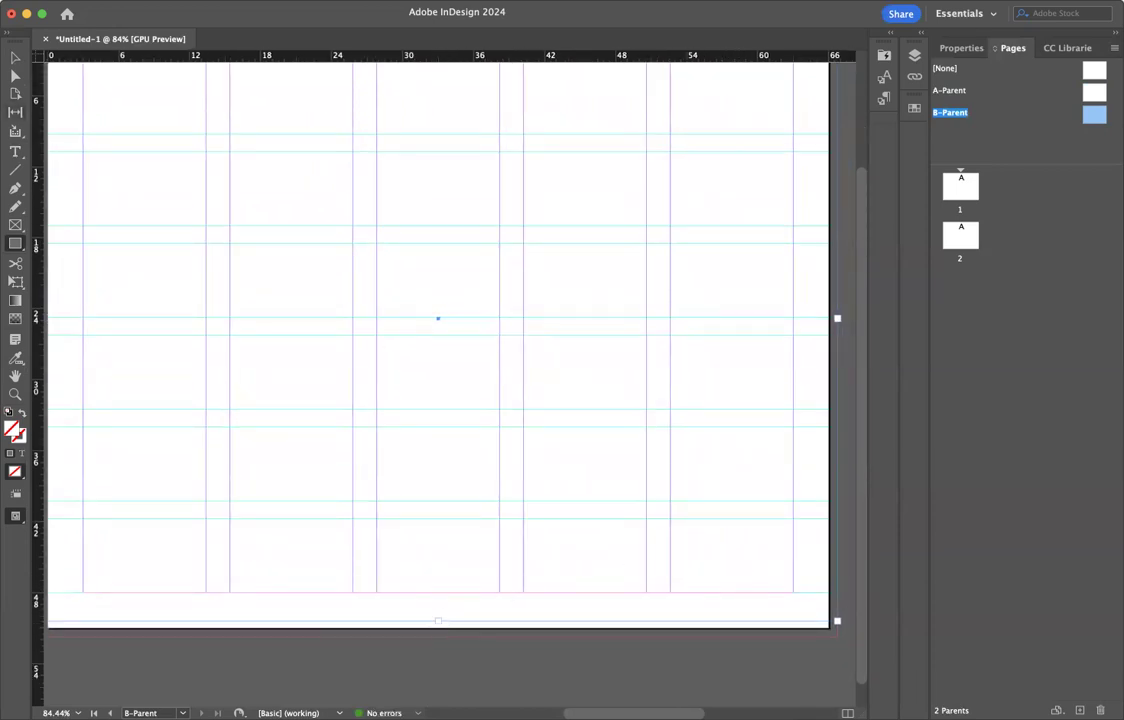
click(14, 56)
drag(437, 620, 438, 636)
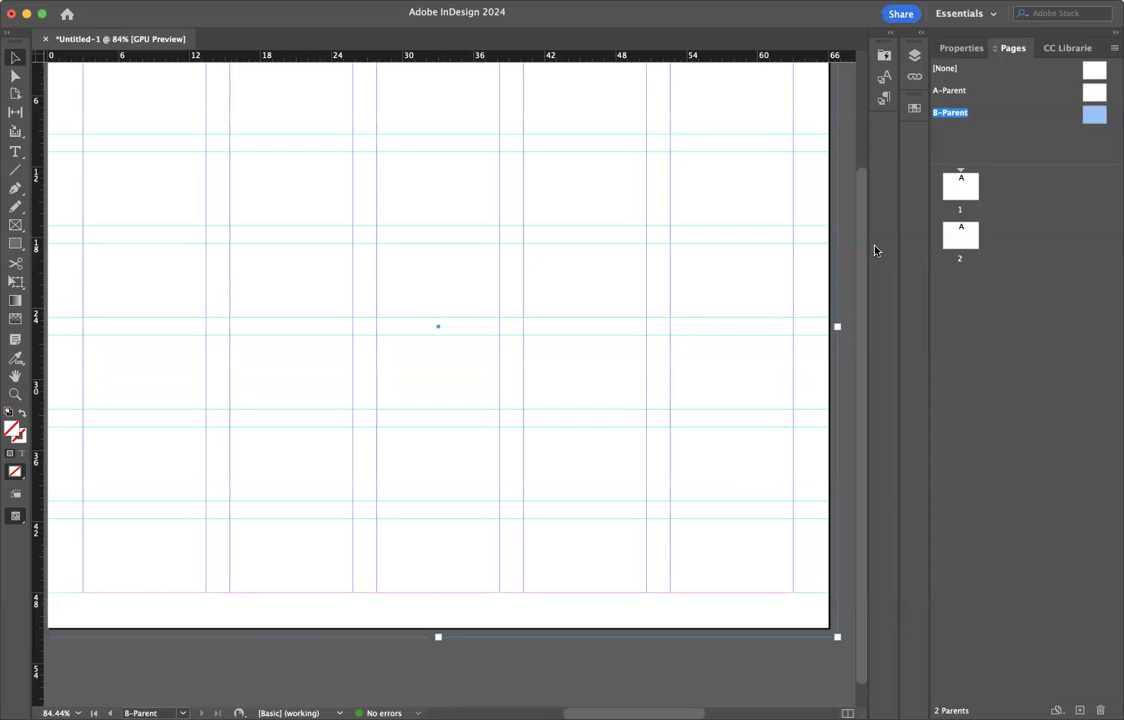
Step: Fill the full-bleed rectangle with the red swatch C=15 M=100 Y=100 K=0 and deselect it
click(914, 109)
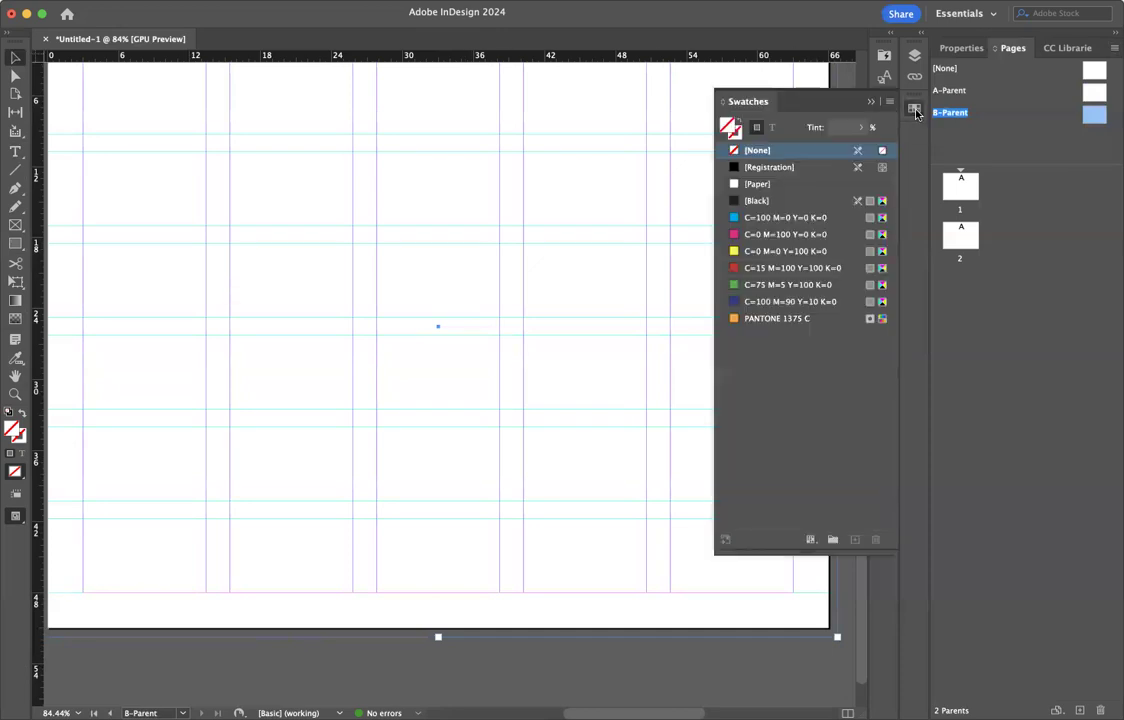
click(776, 268)
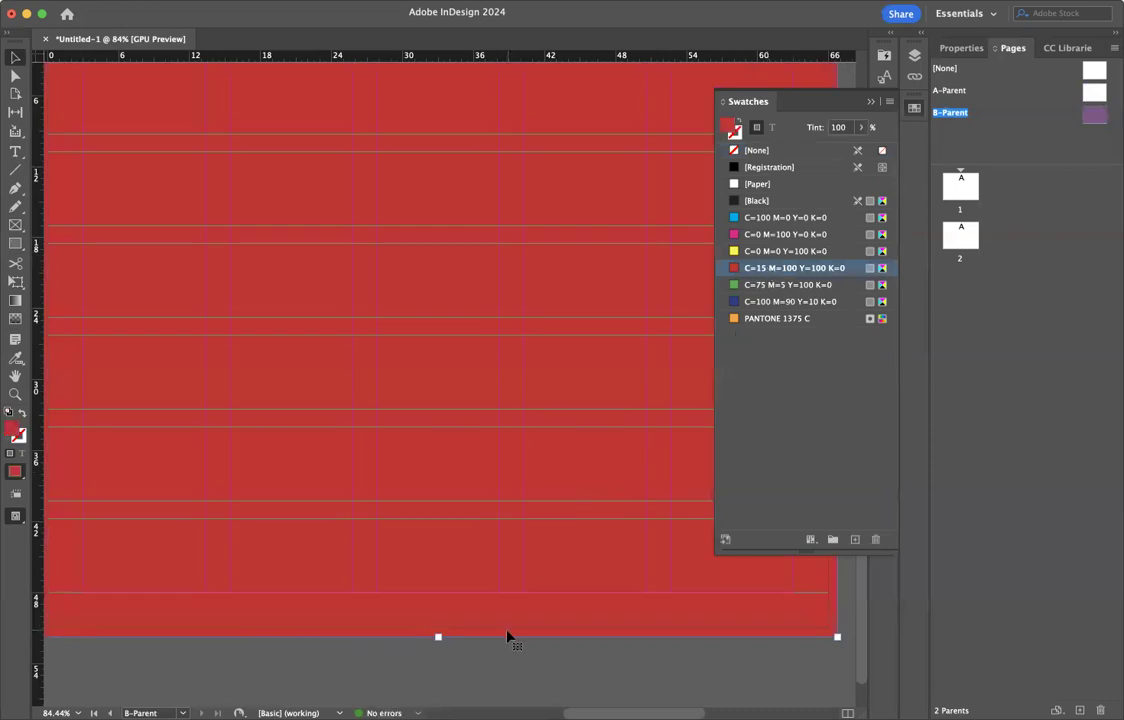
click(516, 656)
scroll(516, 656, up, 3)
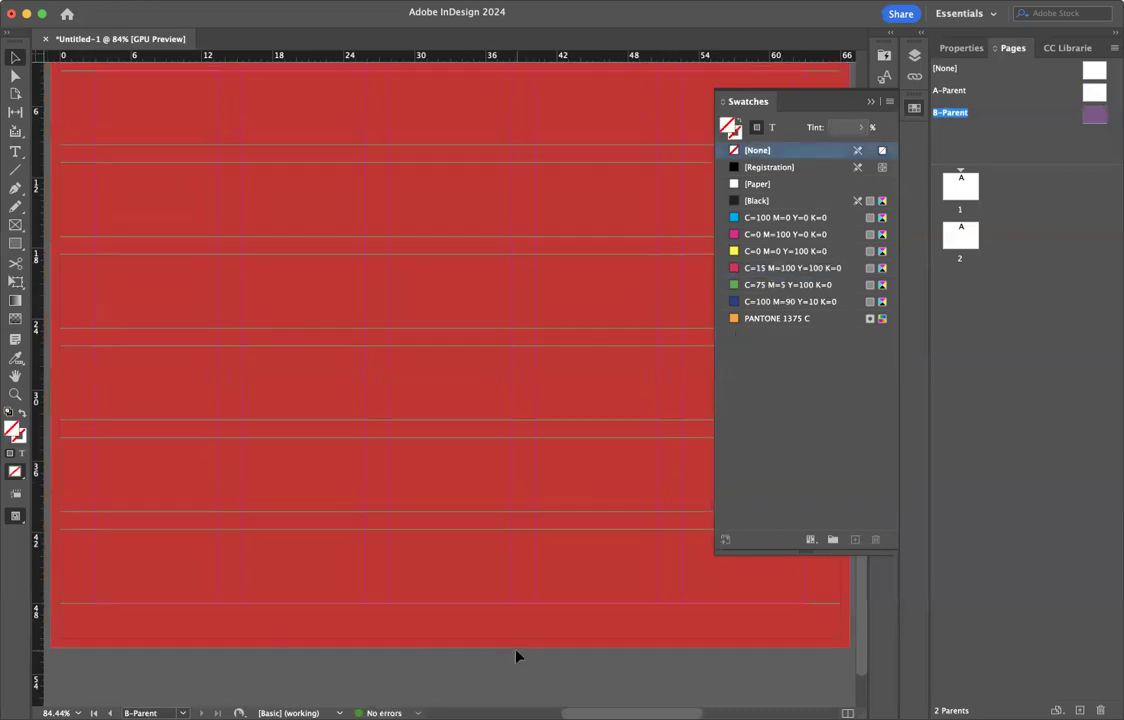
scroll(516, 656, down, 1)
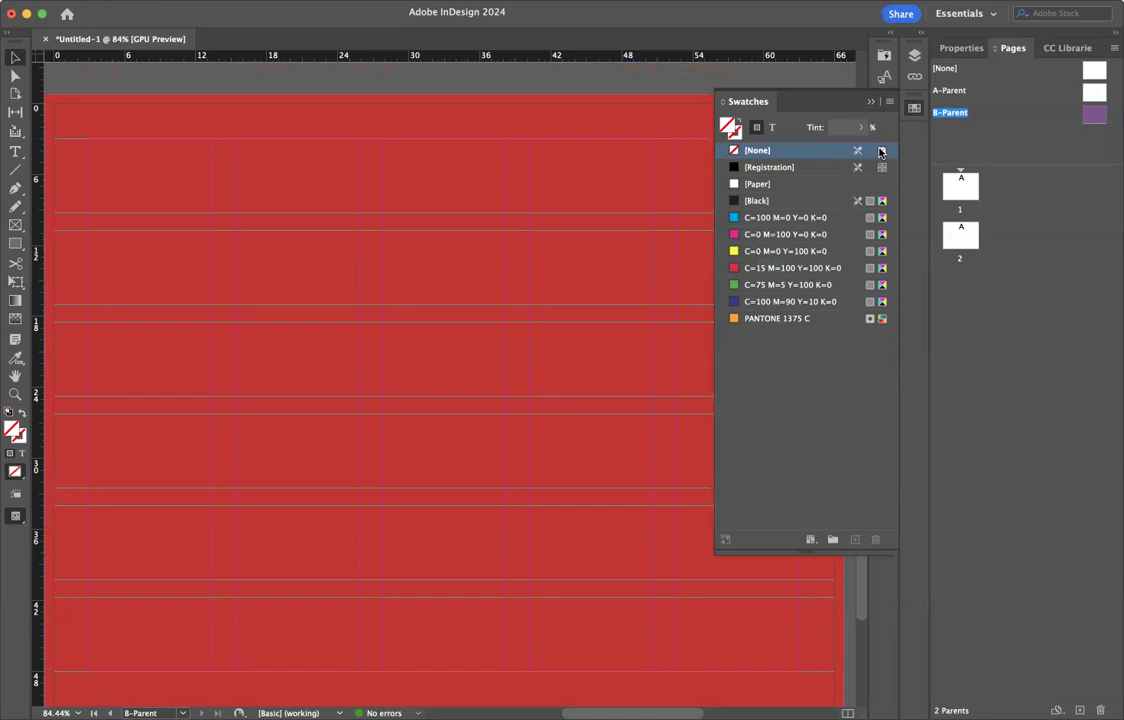
Step: Create a text frame across the first three columns at the upper margin and enter the text "Mission"
click(15, 151)
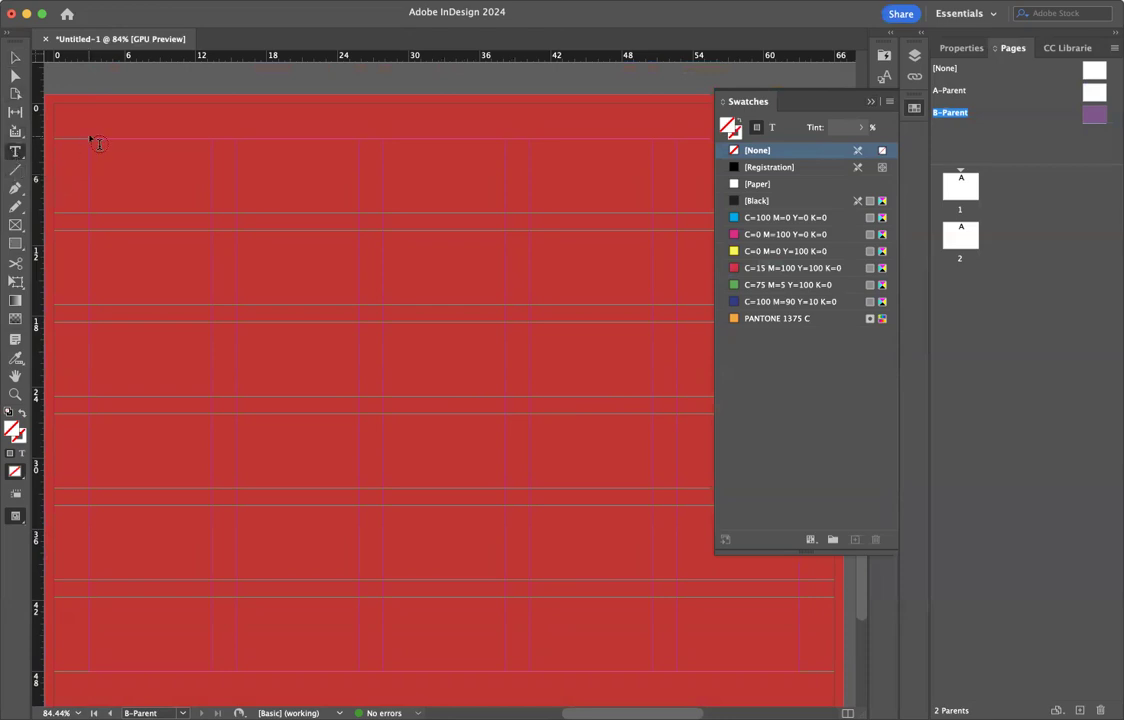
drag(89, 139, 506, 197)
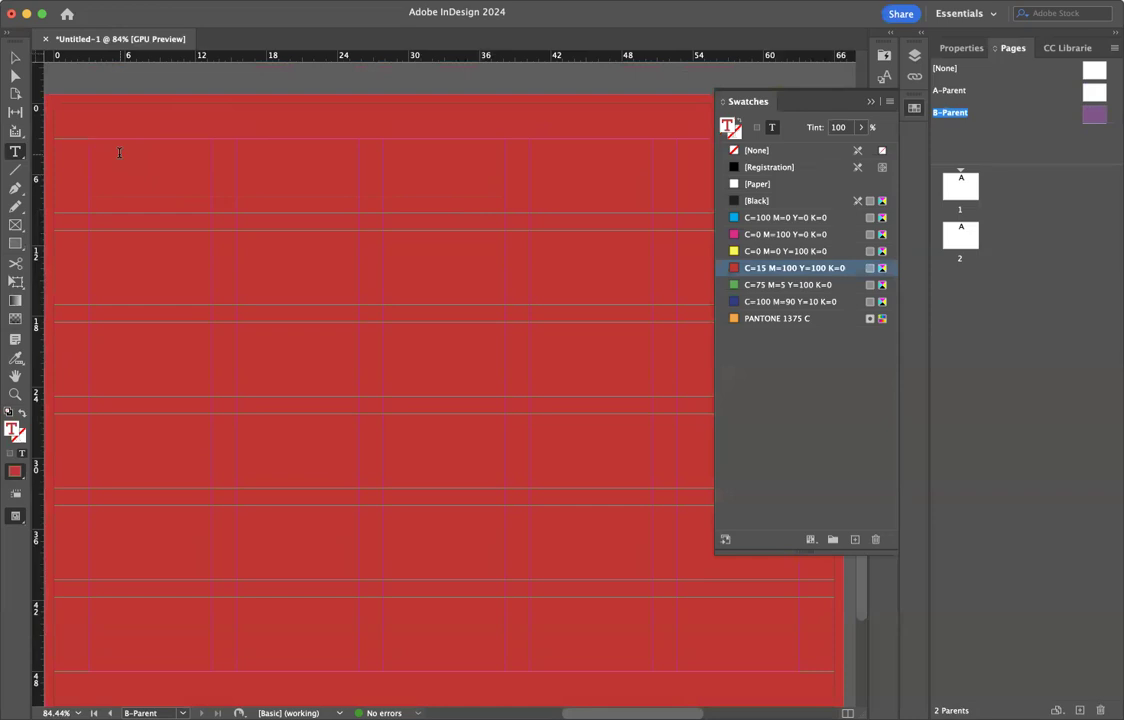
text(Titlee)
Step: Select the word "Mission" and apply the Head 30pt paragraph style to it
double_click(136, 152)
click(914, 106)
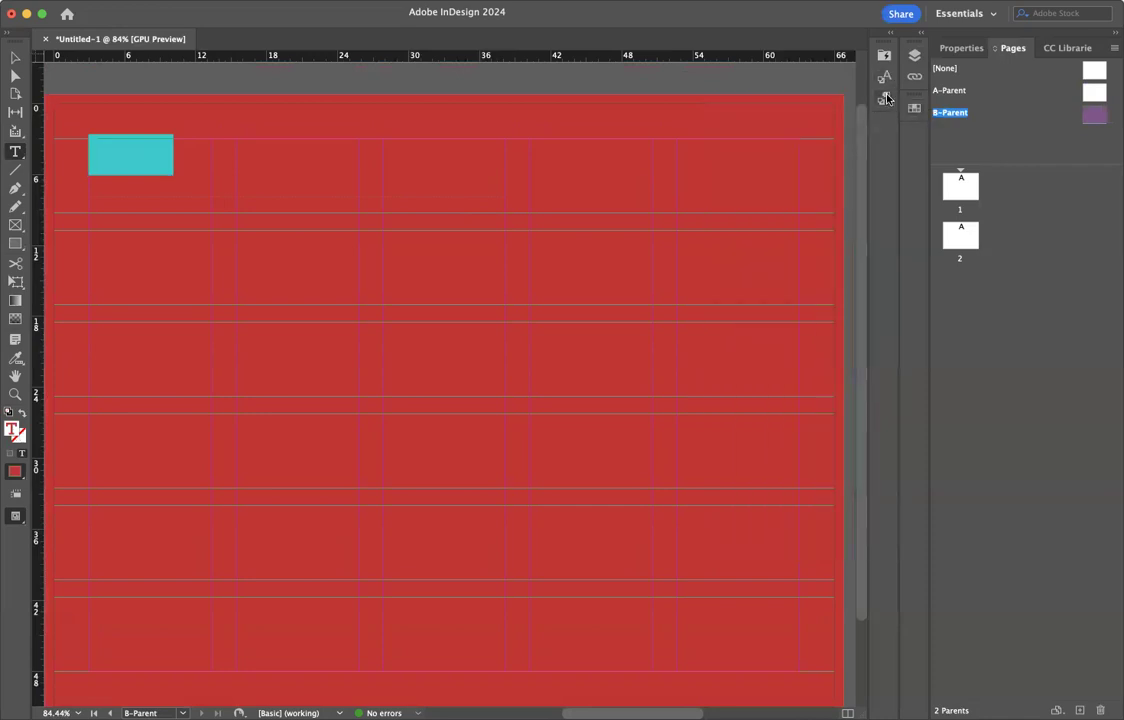
click(885, 98)
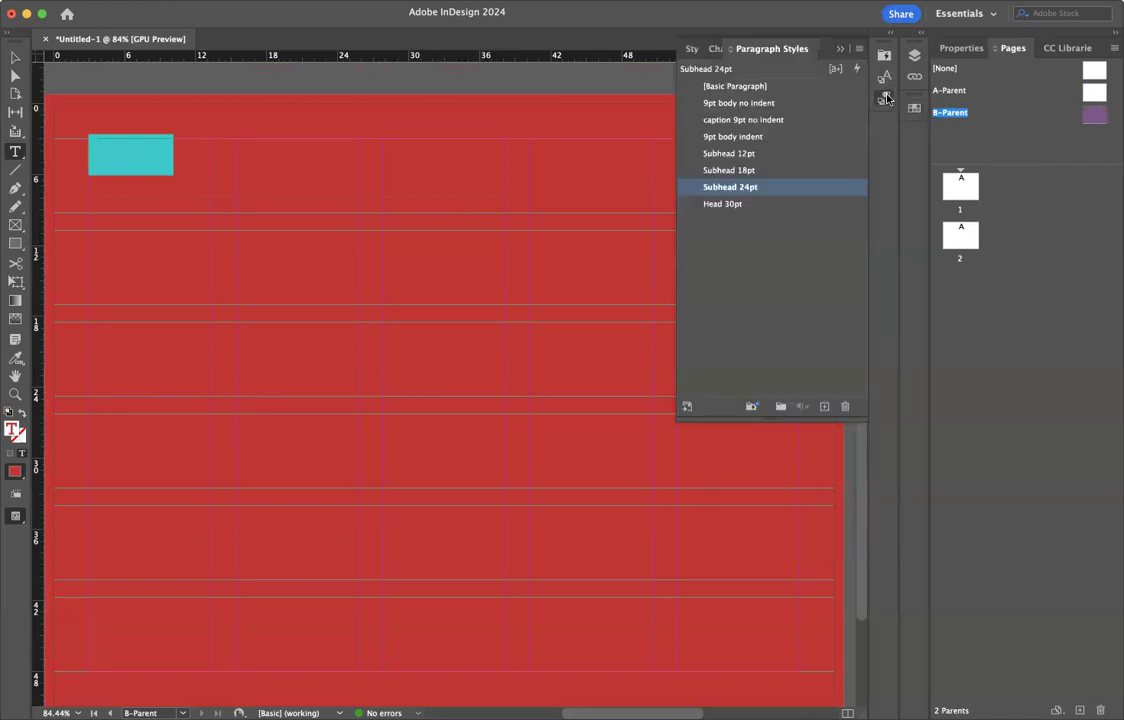
click(726, 205)
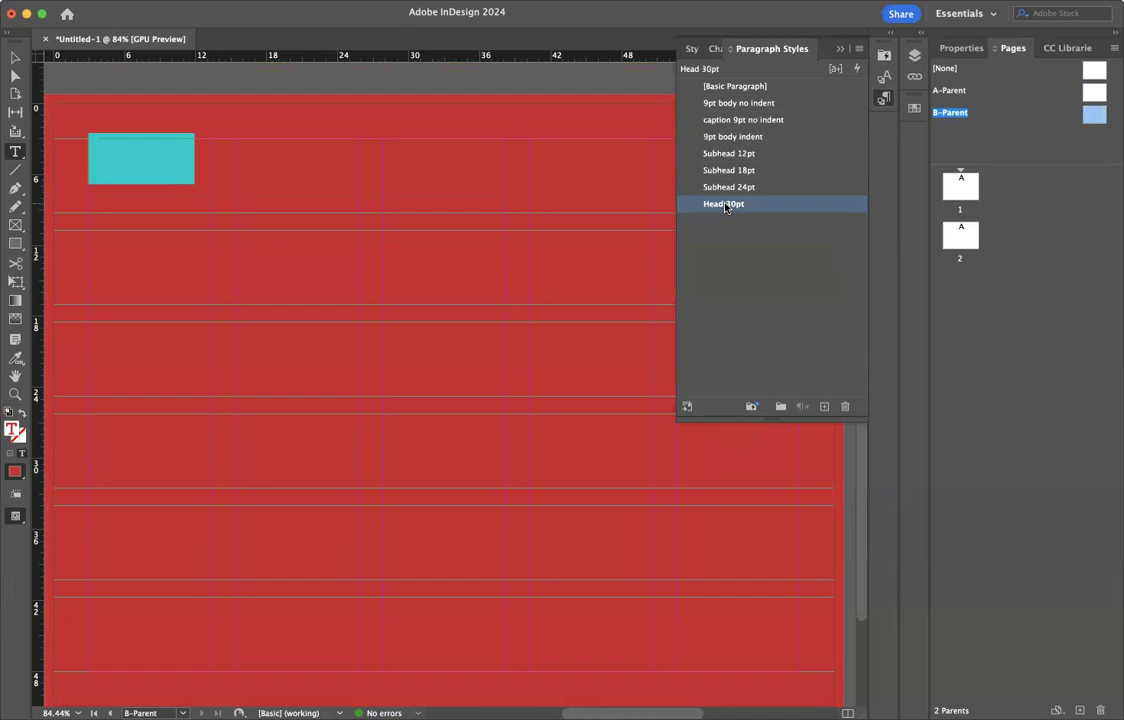
Step: Try the Black swatch on the Mission heading and reset it to the plain Head 30pt paragraph style
click(914, 105)
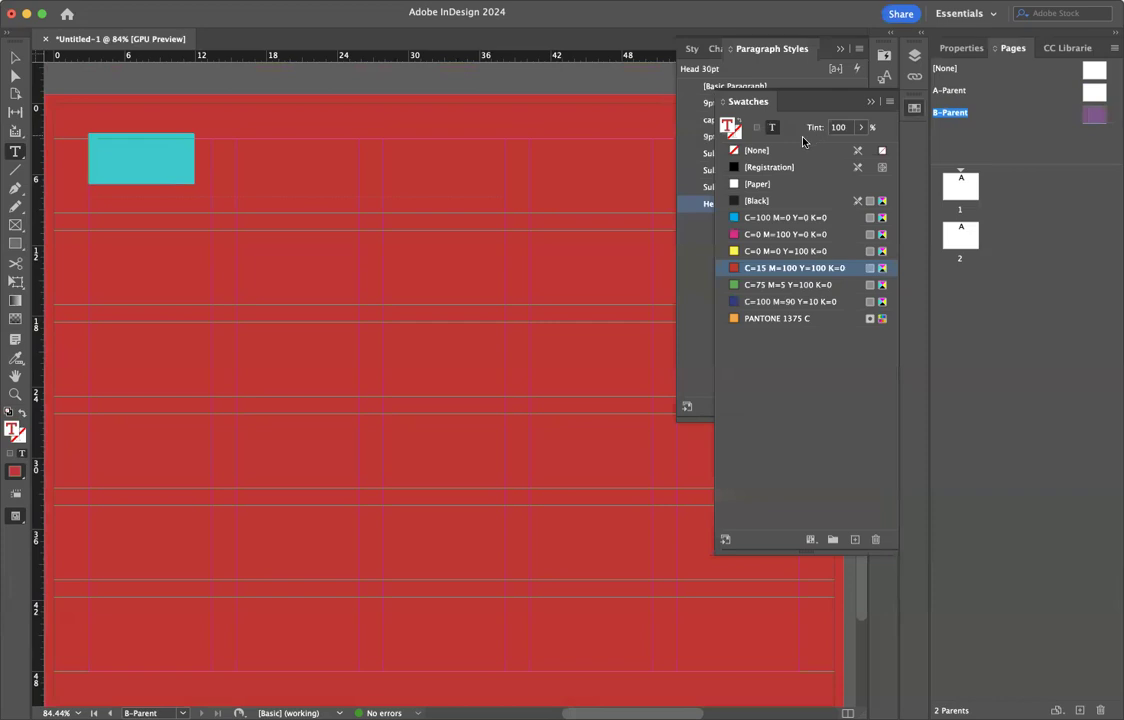
click(757, 200)
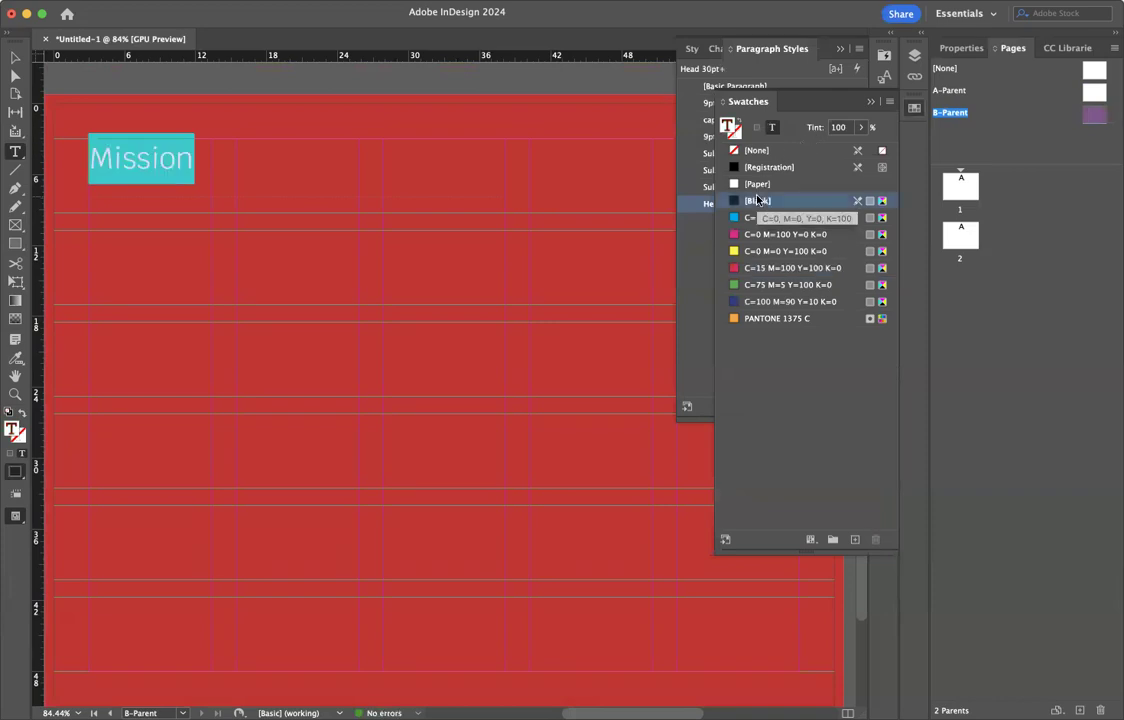
click(782, 85)
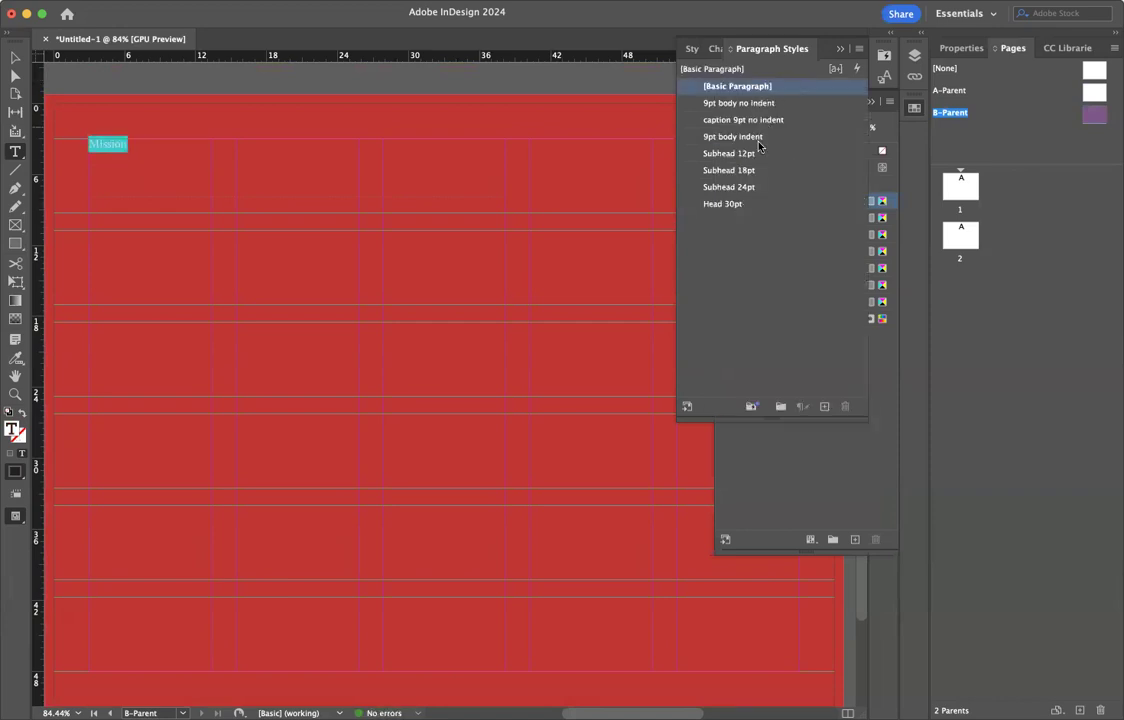
click(725, 206)
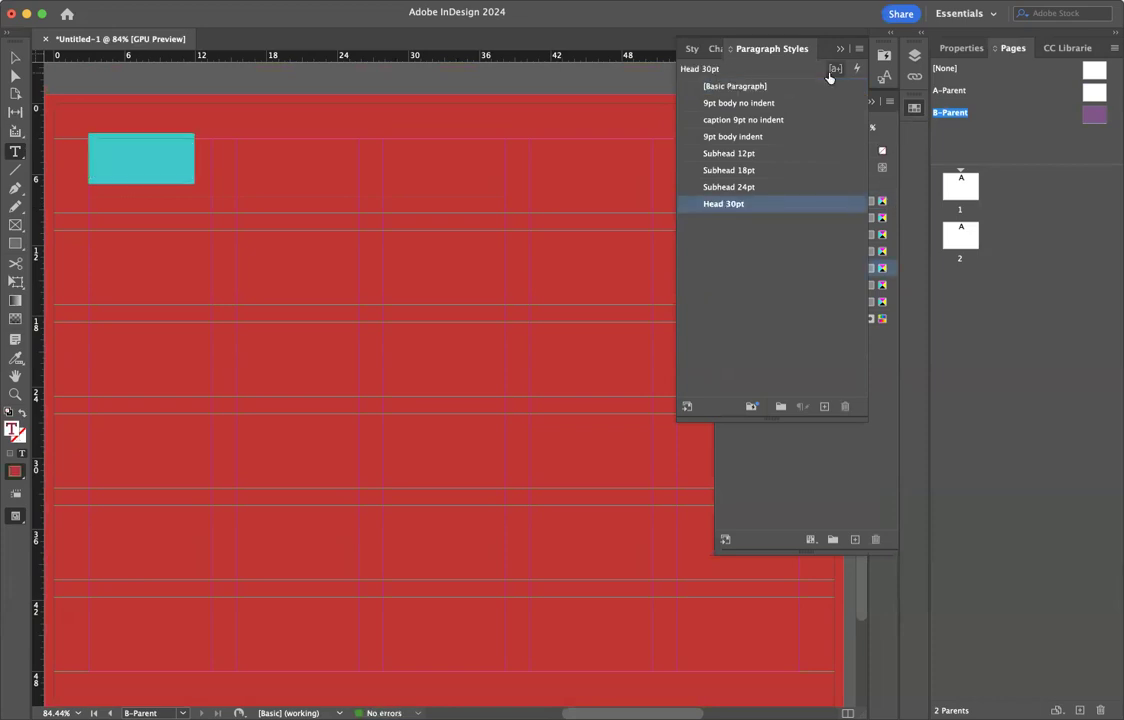
Step: Float the Paragraph Styles panel over the page beside the Swatches panel and color the Mission heading Black
drag(782, 50, 563, 183)
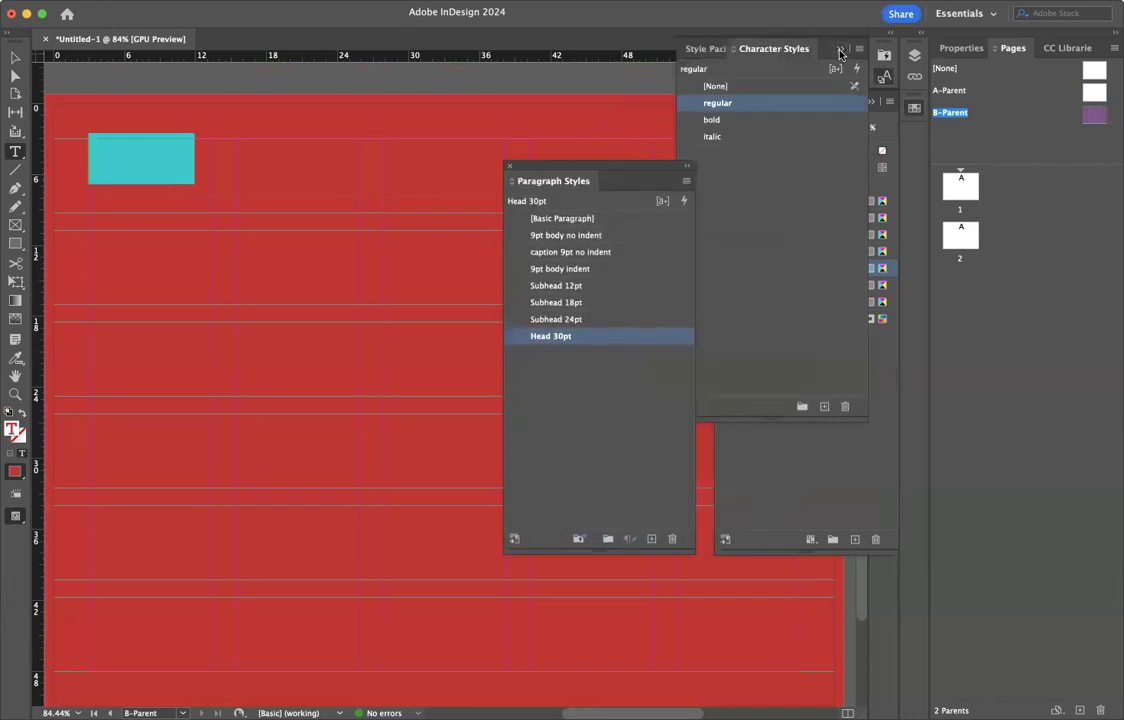
click(841, 49)
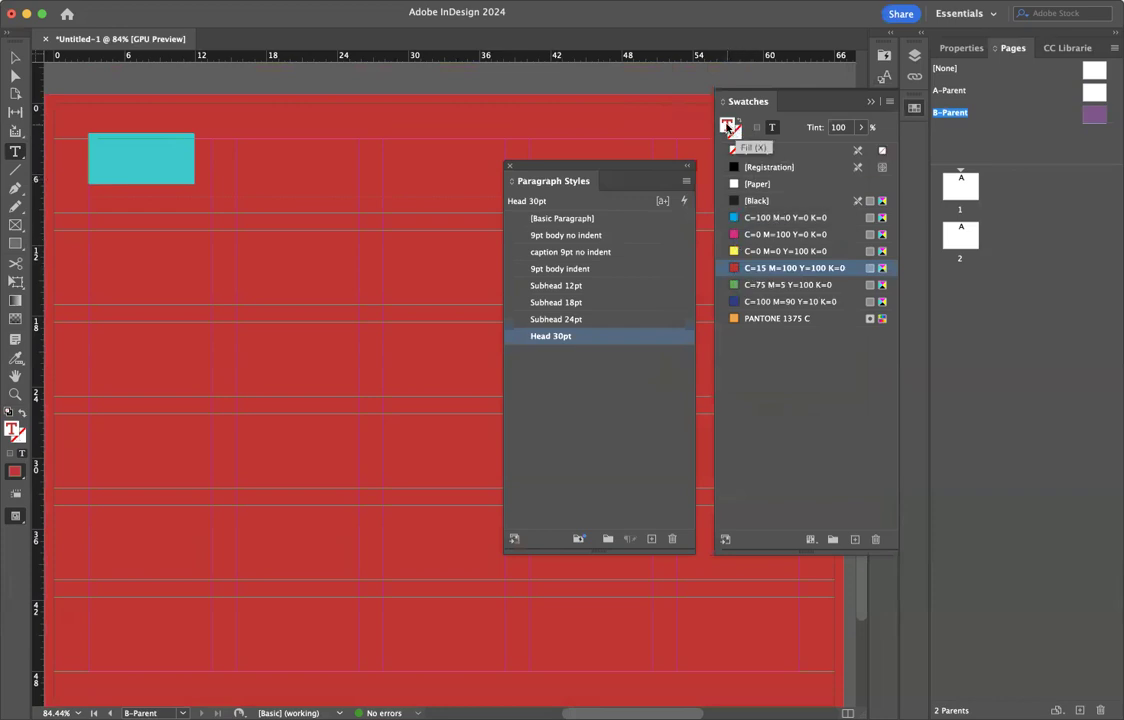
click(755, 203)
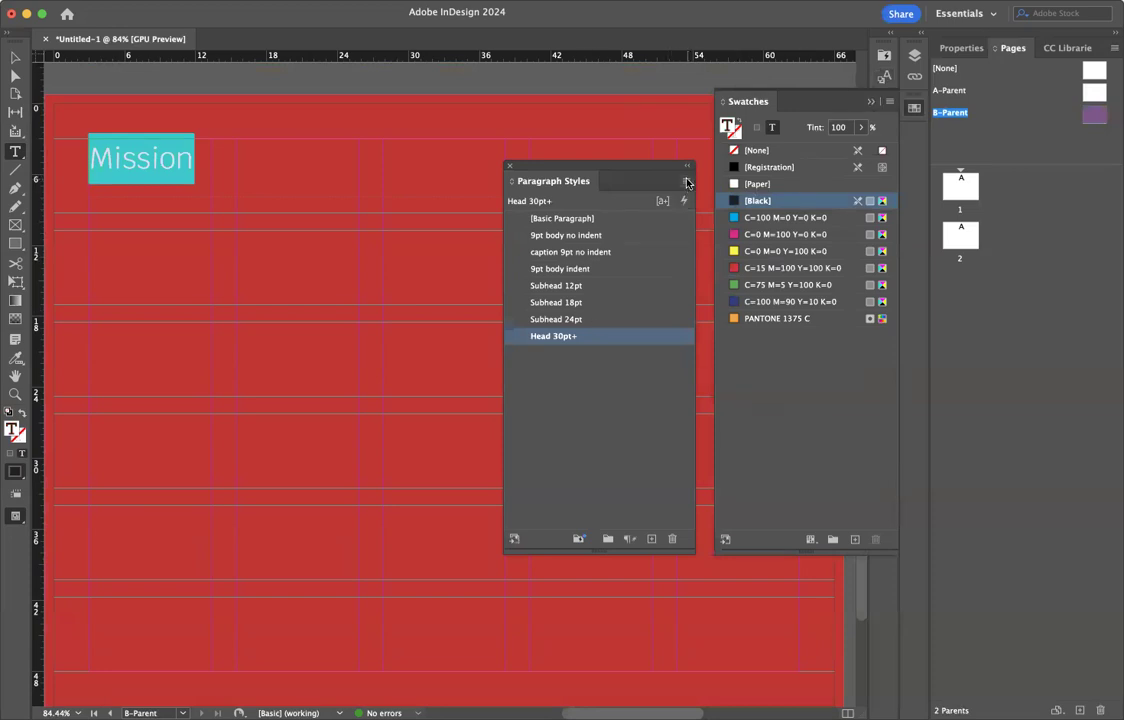
Step: Review the general and basic character format settings of the Head 30pt paragraph style
double_click(559, 336)
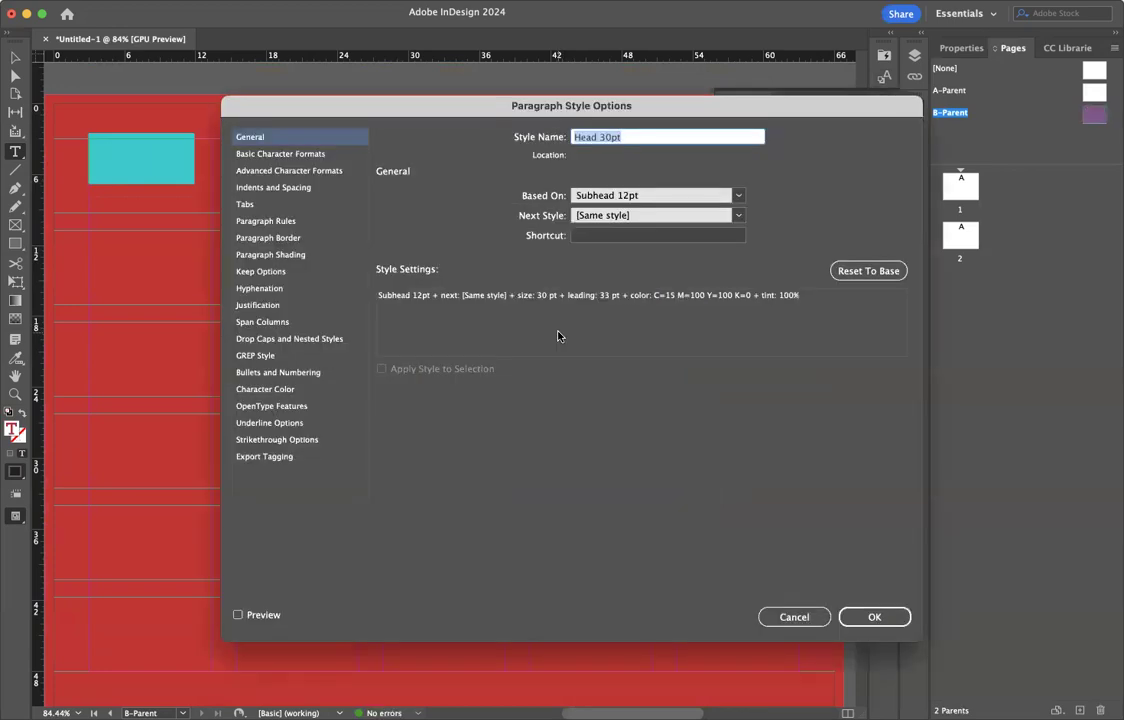
click(288, 156)
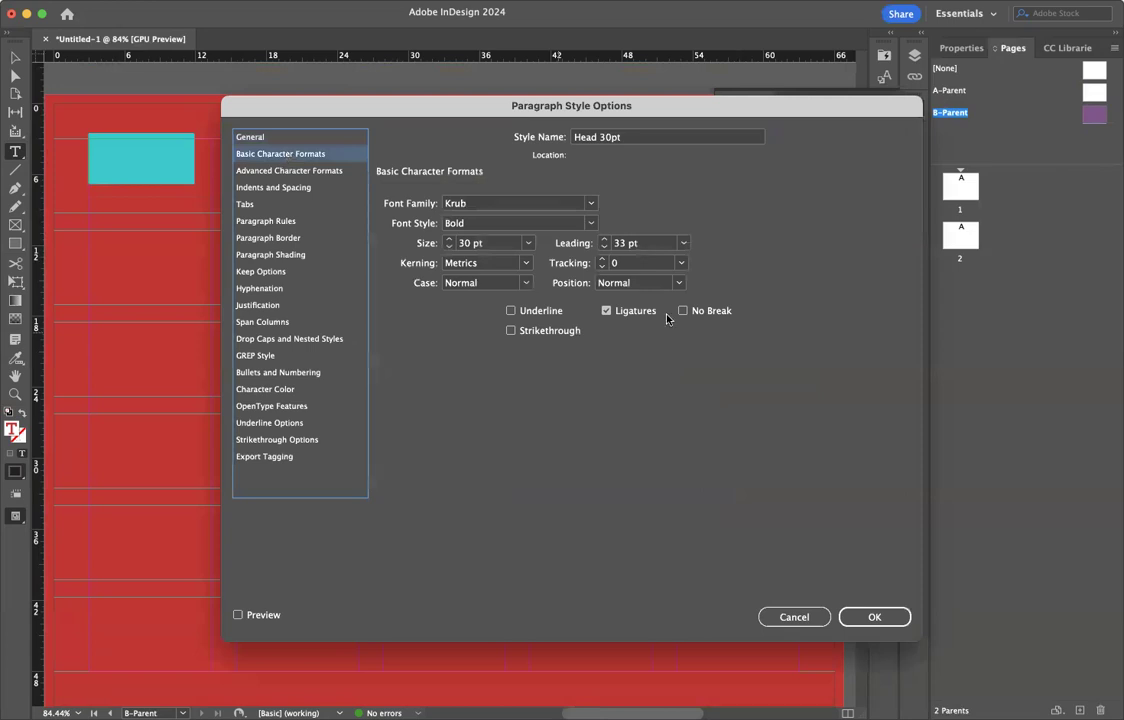
click(795, 617)
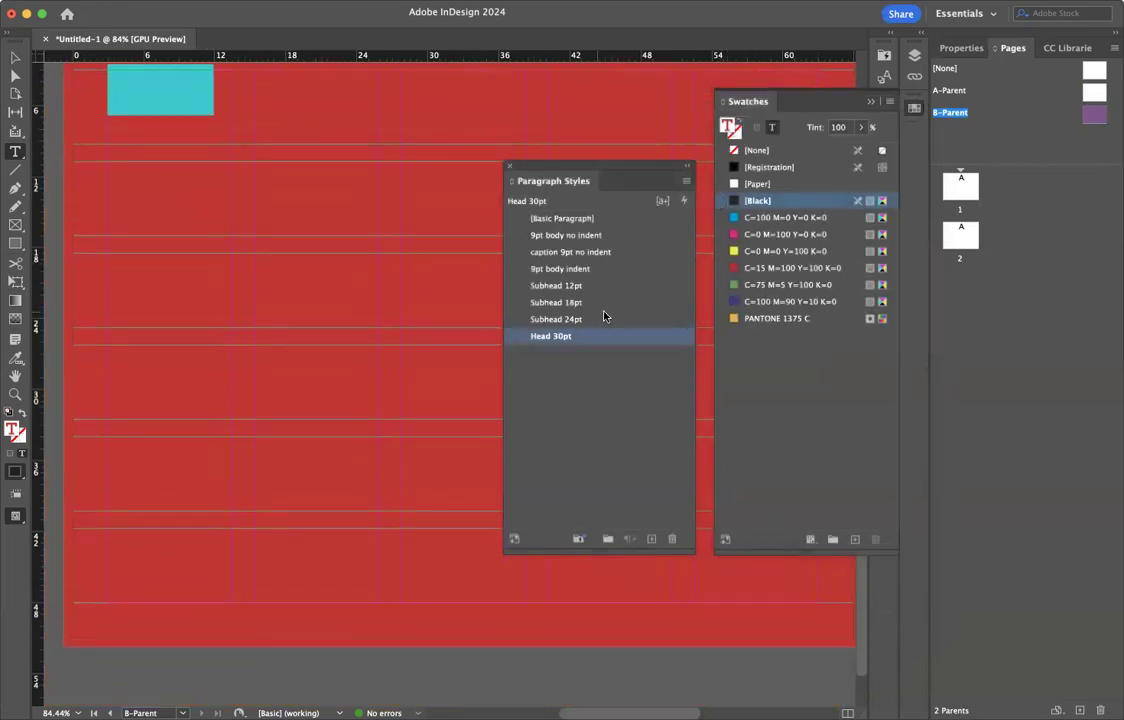
Step: Try the Black swatch on the Mission heading again, reselect its text and clear the Head 30pt style overrides
click(752, 202)
click(414, 177)
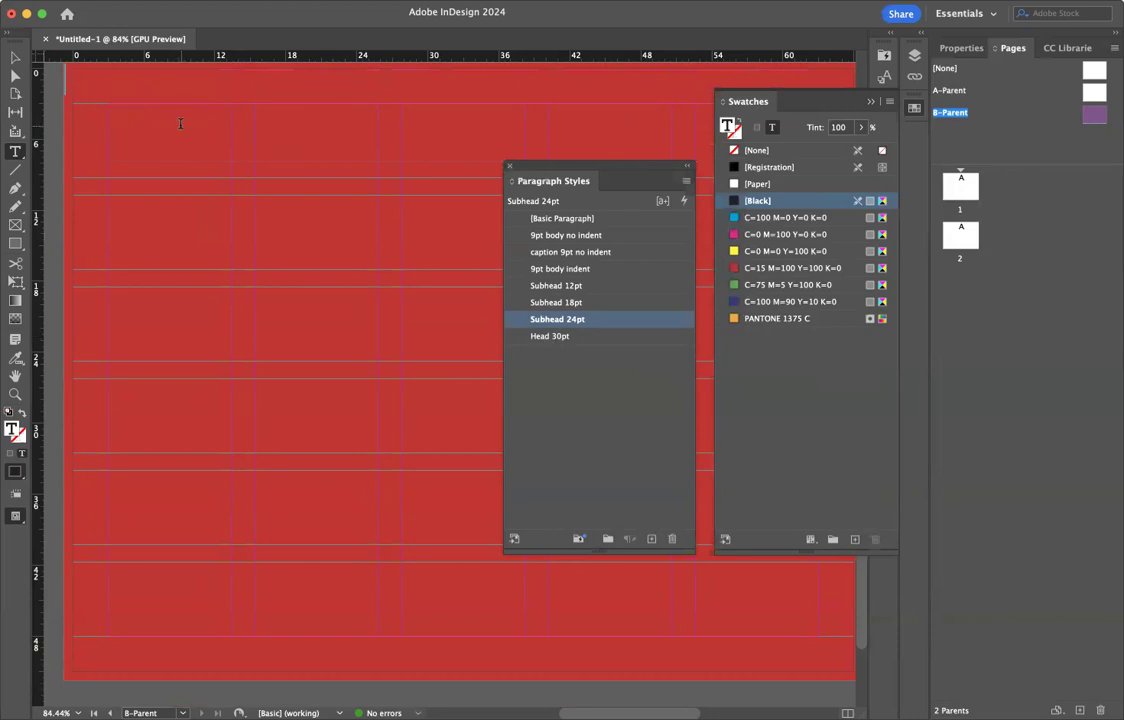
click(15, 58)
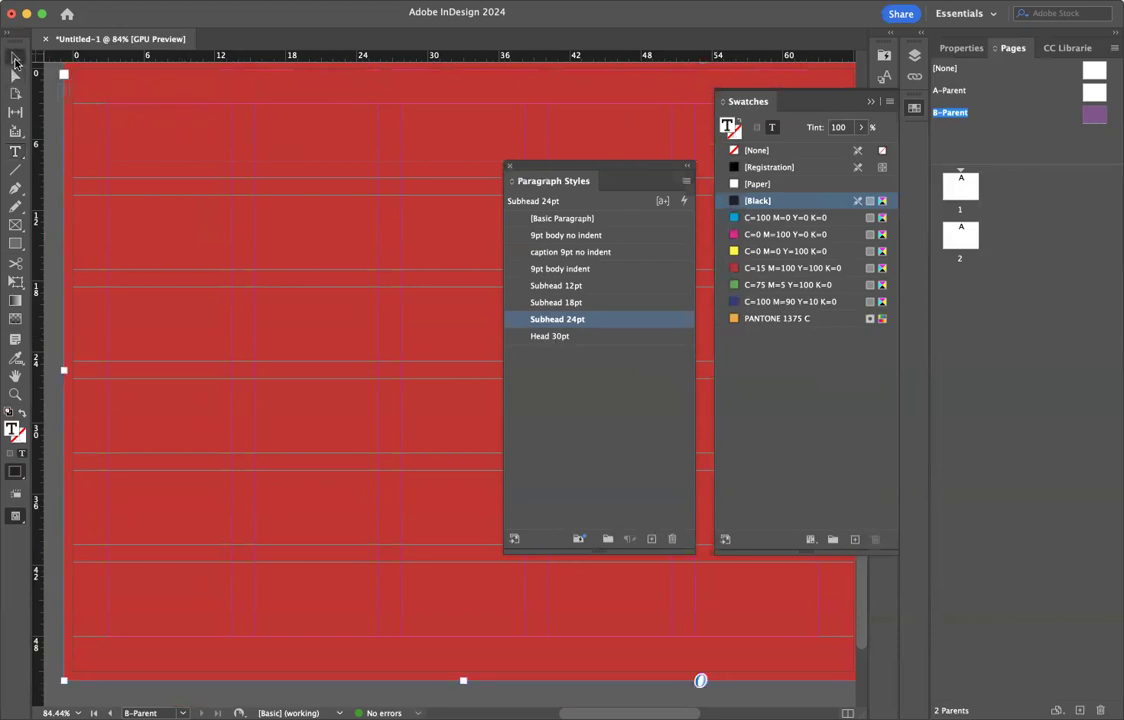
click(149, 131)
double_click(149, 131)
double_click(149, 129)
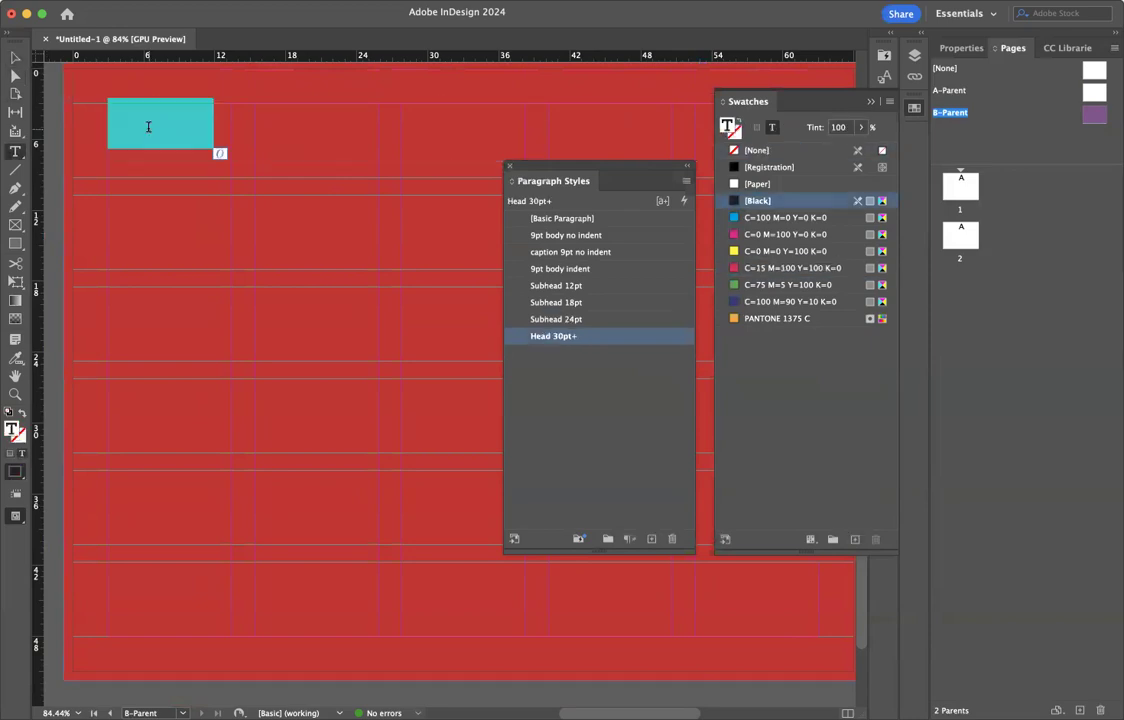
alt+click(533, 337)
Step: Rename the Head 30pt paragraph style to "Head 30pt Red"
click(684, 184)
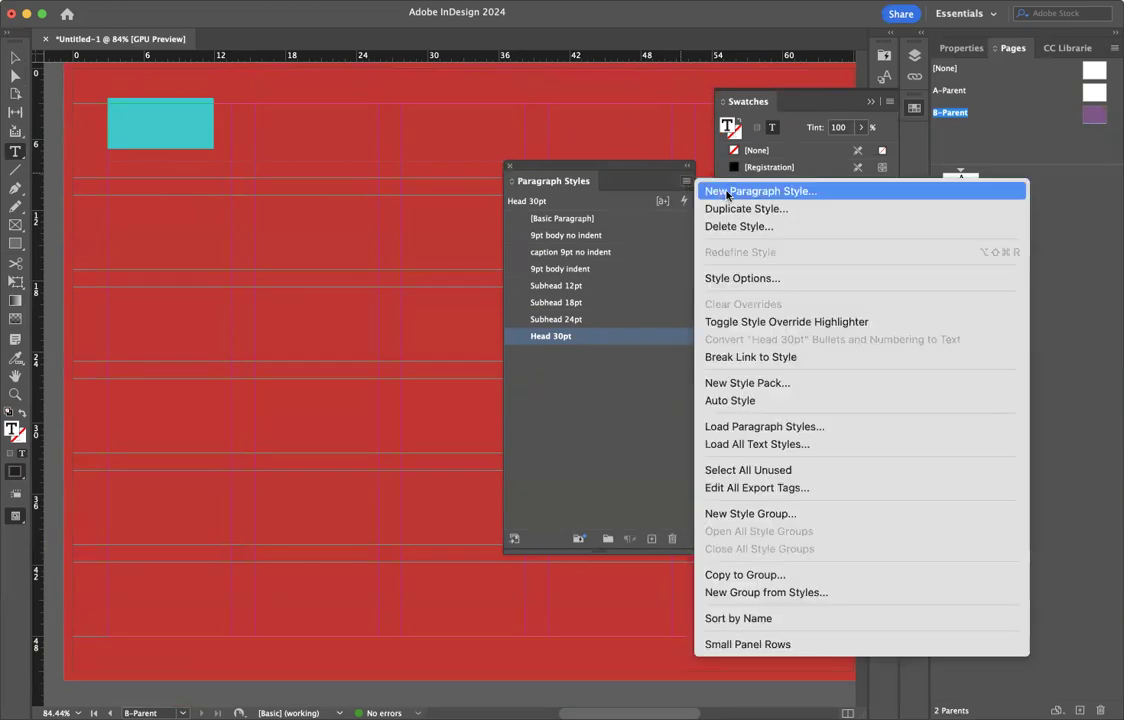
click(545, 340)
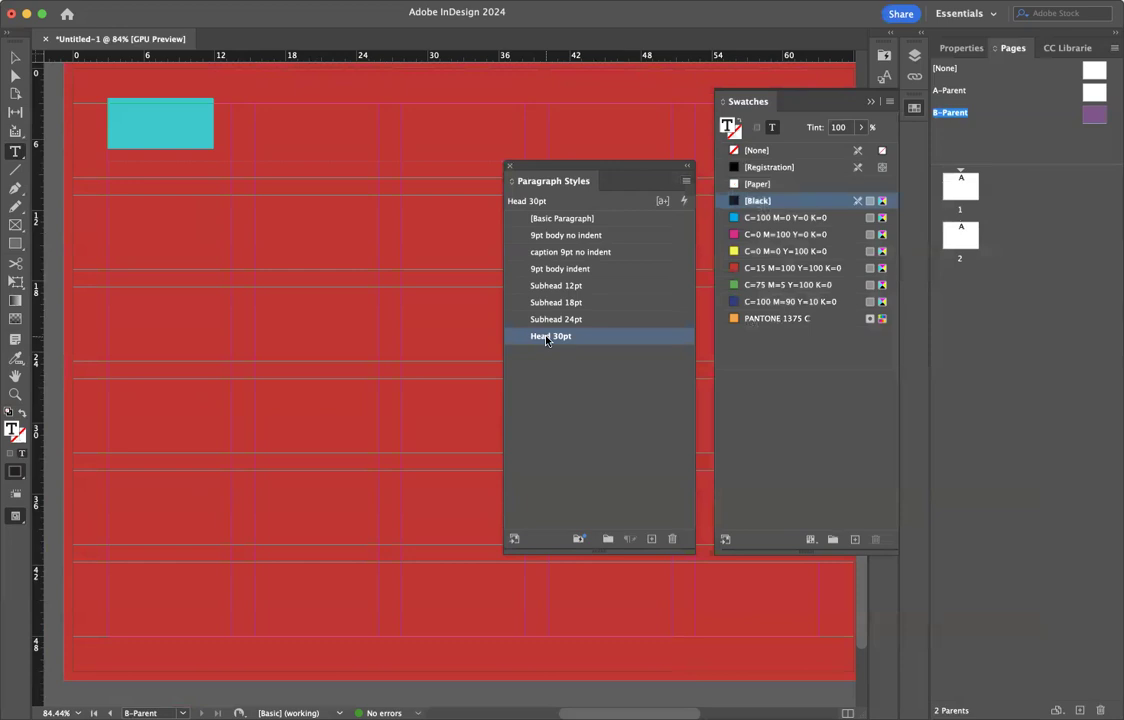
right_click(546, 340)
click(546, 340)
double_click(546, 337)
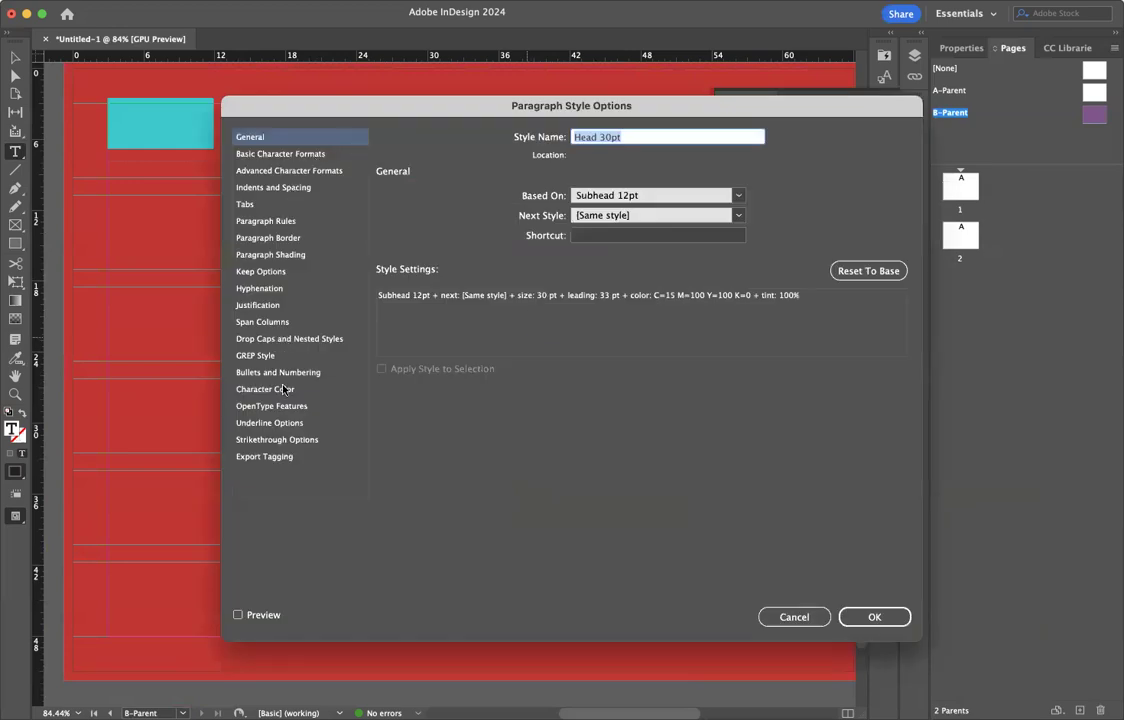
click(631, 138)
text(Red)
click(872, 617)
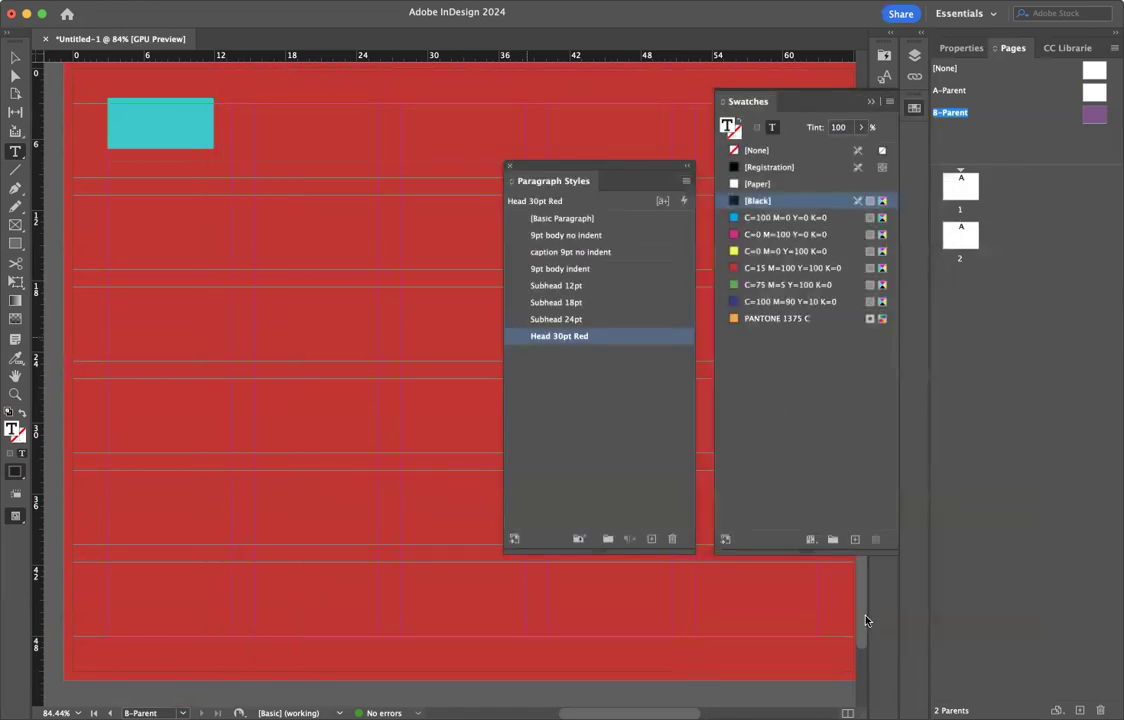
Step: Duplicate the Head 30pt Red paragraph style as "Head 30pt White" with the [Paper] character color and apply it to the Mission heading
click(686, 181)
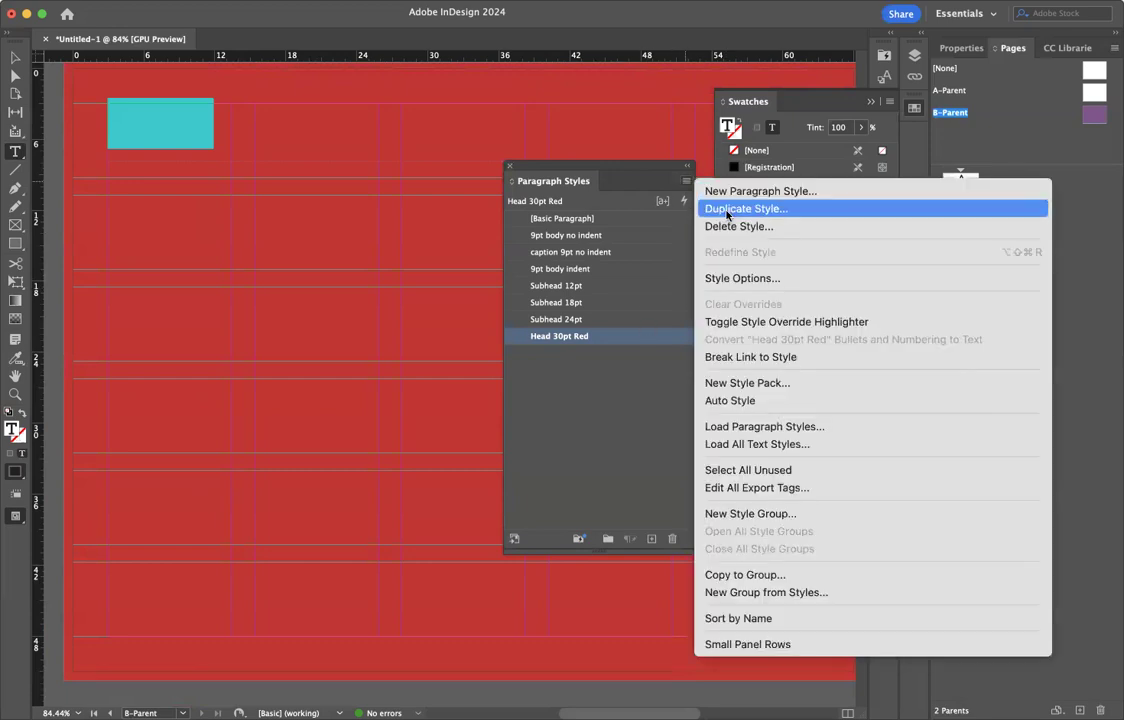
click(726, 210)
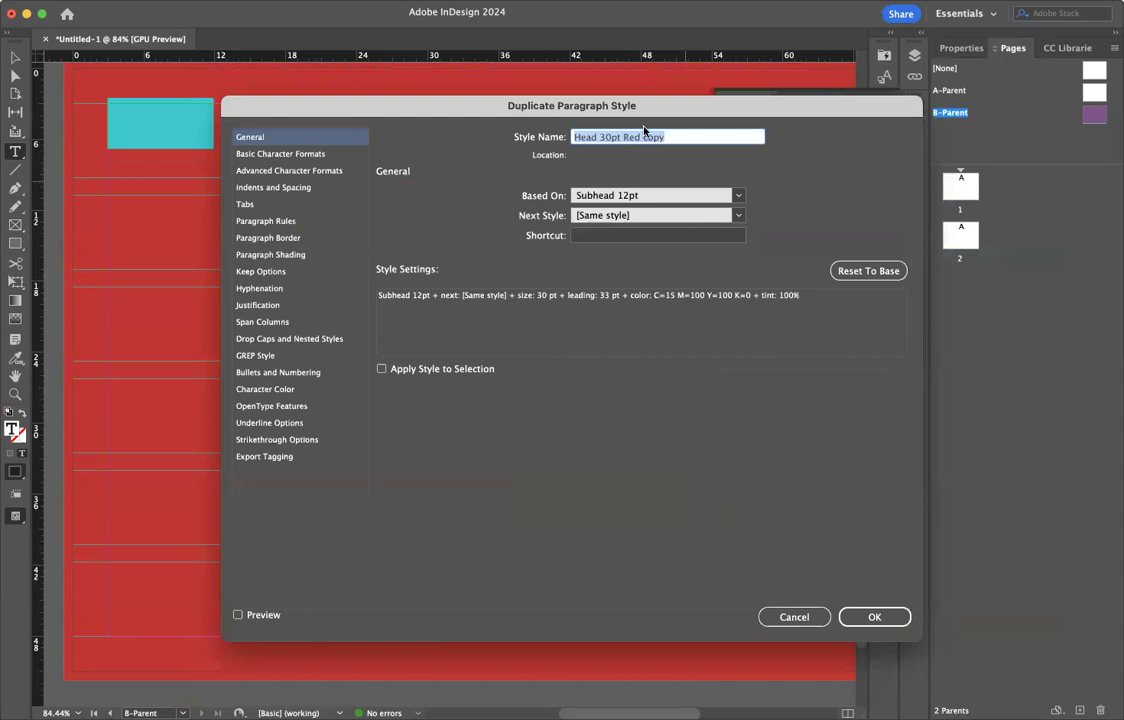
click(624, 138)
drag(626, 138, 677, 136)
text(White)
click(265, 389)
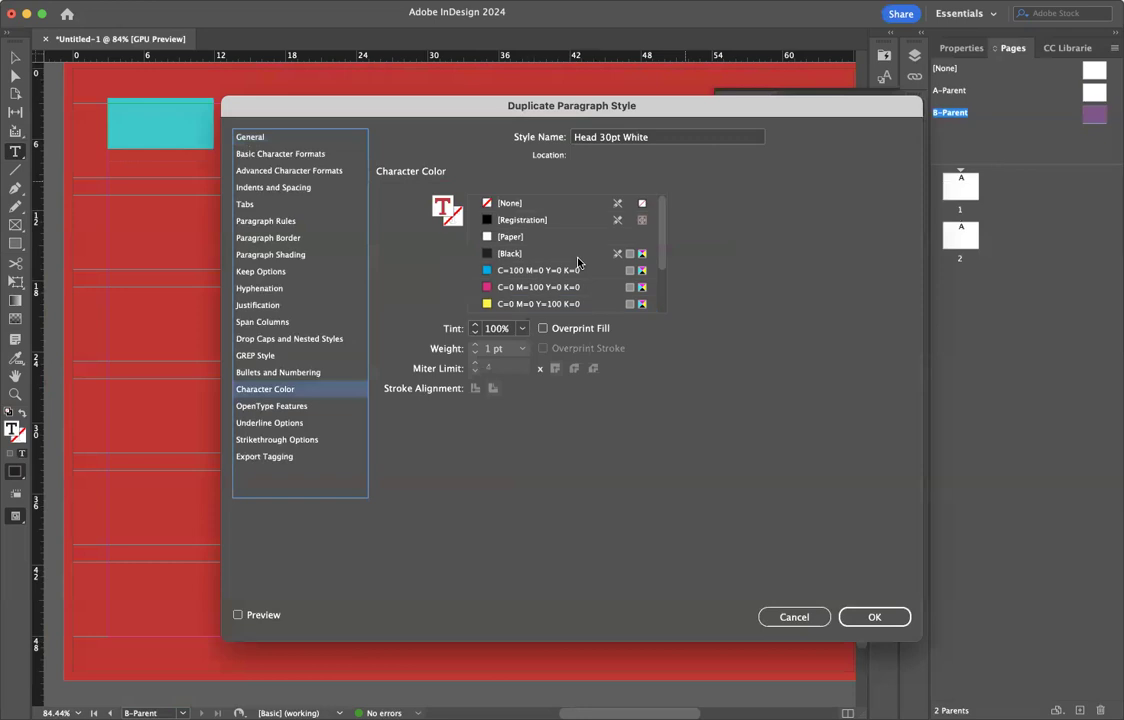
click(512, 236)
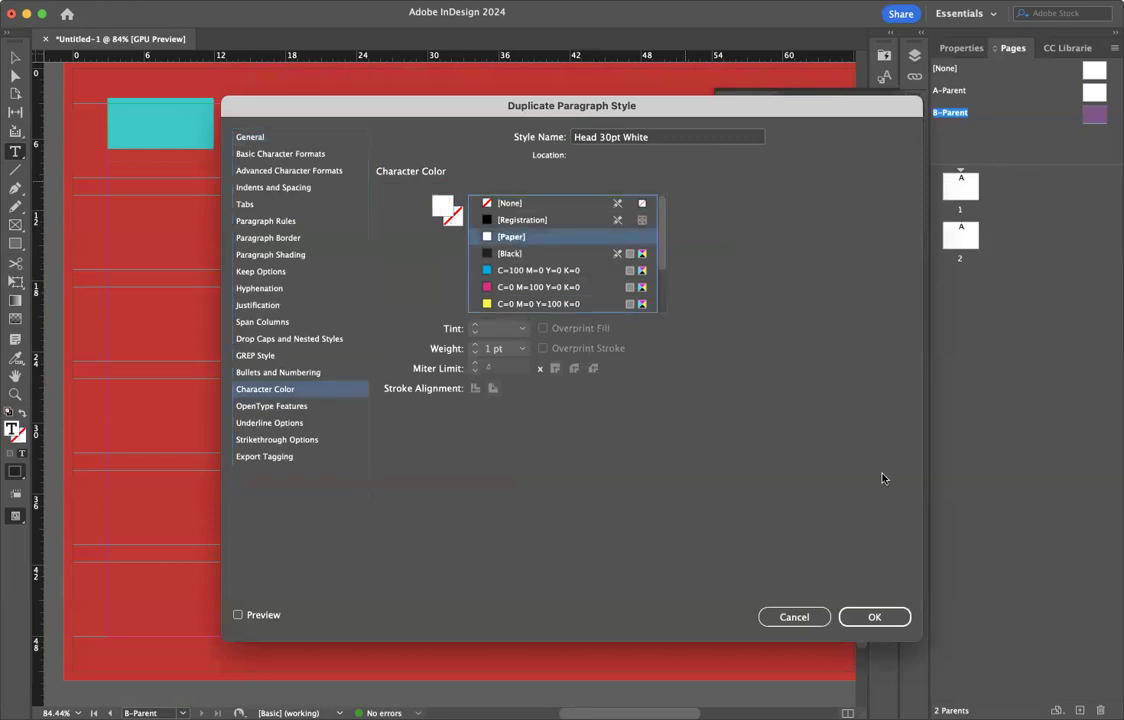
click(874, 617)
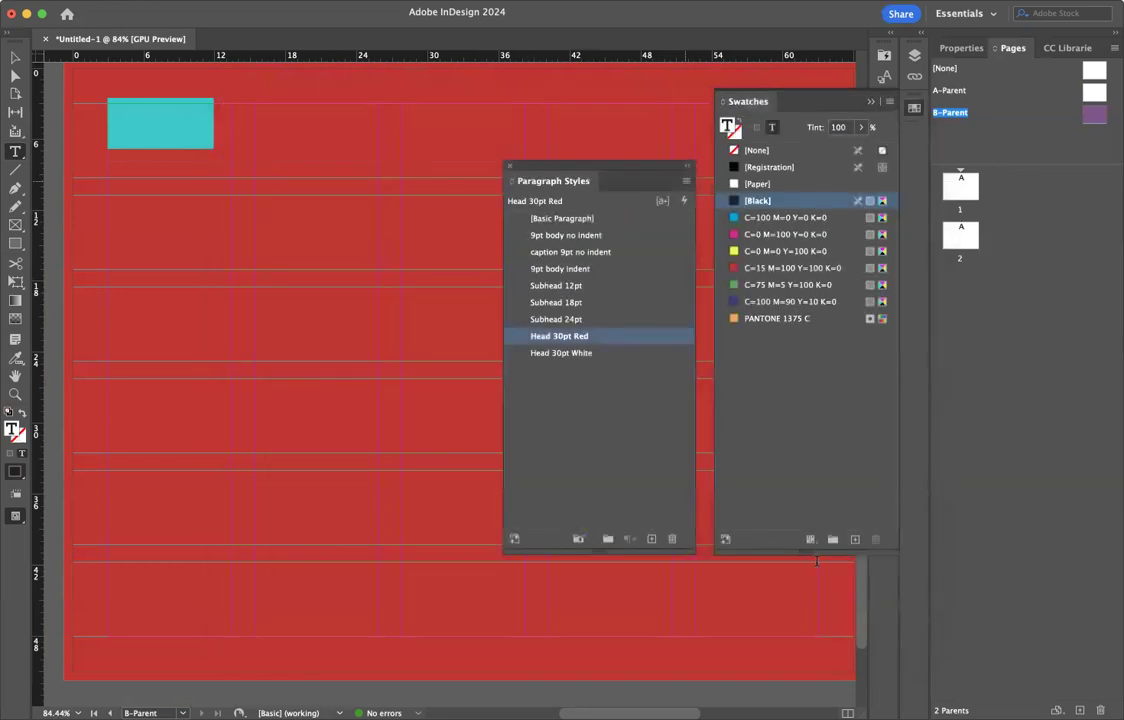
click(575, 352)
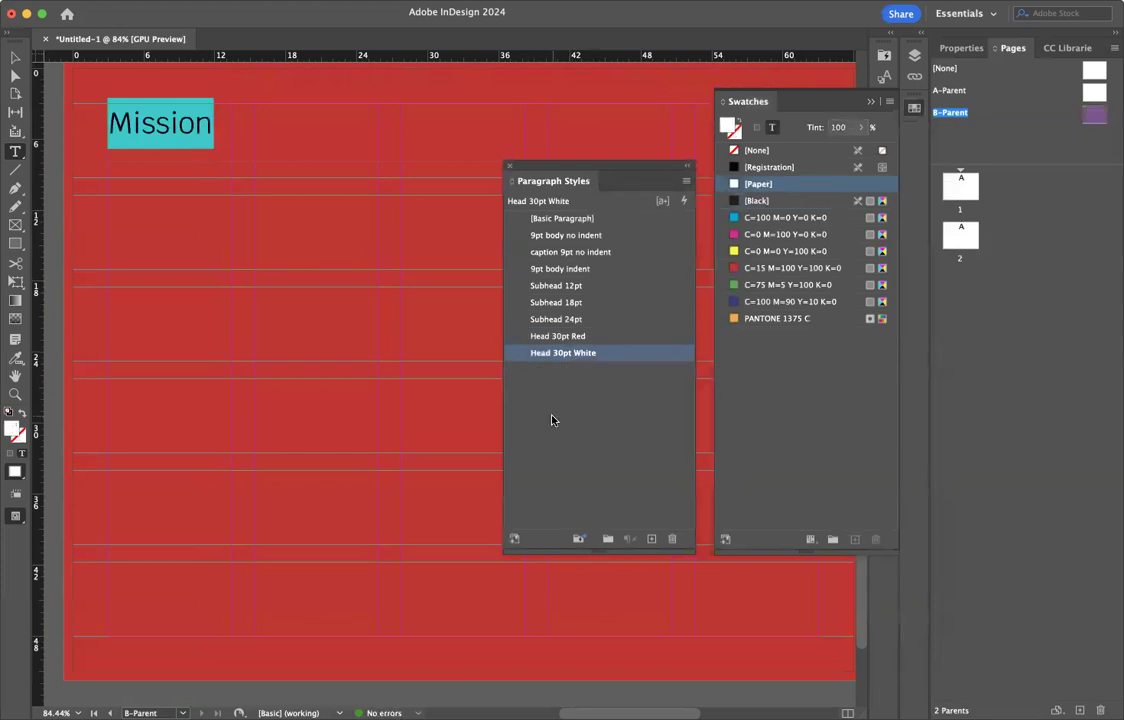
Step: Choose Bold as the font style in the basic character formats of the Head 30pt White paragraph style
double_click(550, 355)
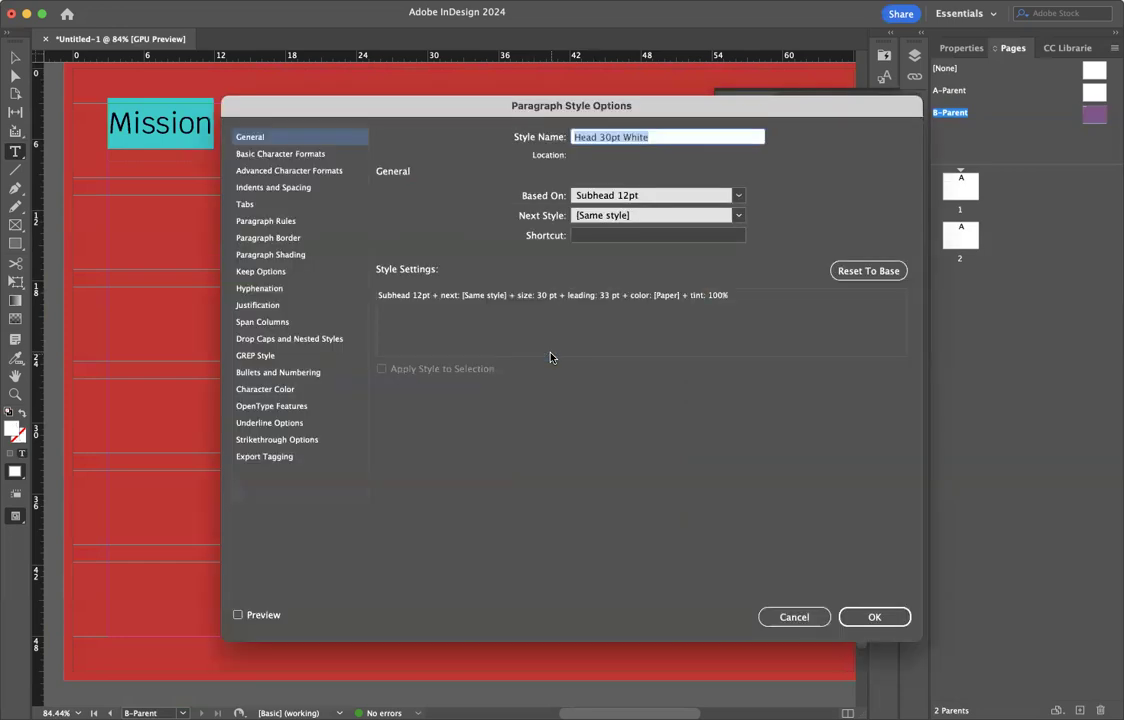
click(289, 154)
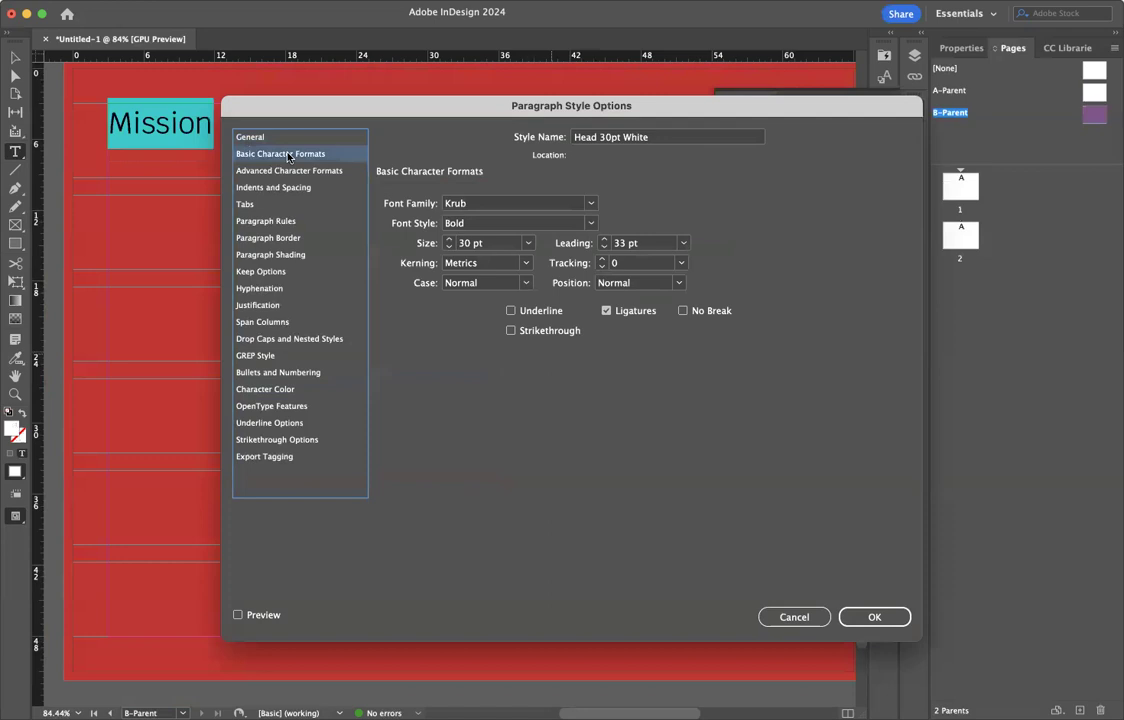
click(589, 224)
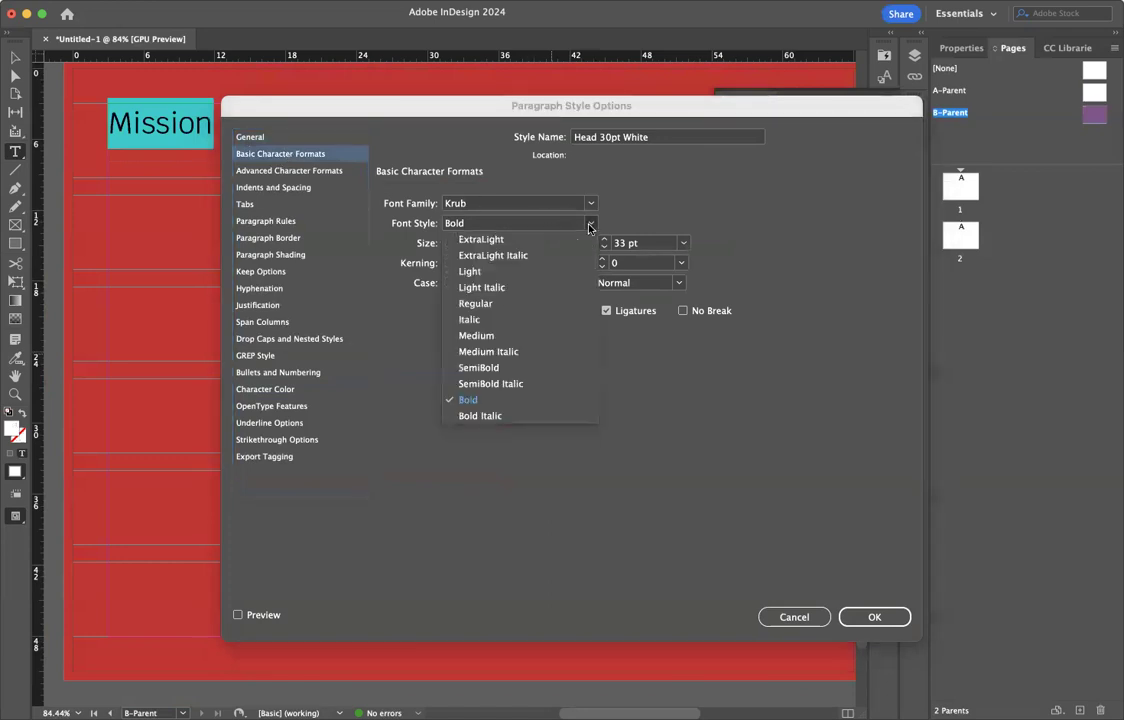
click(492, 400)
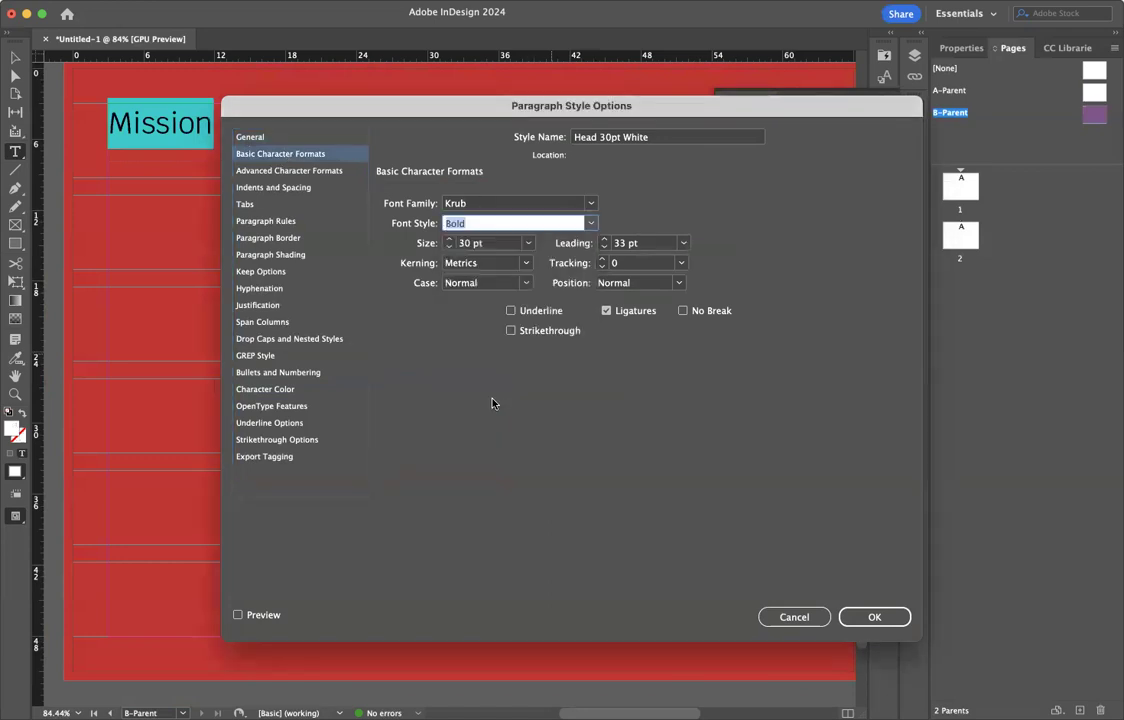
click(866, 622)
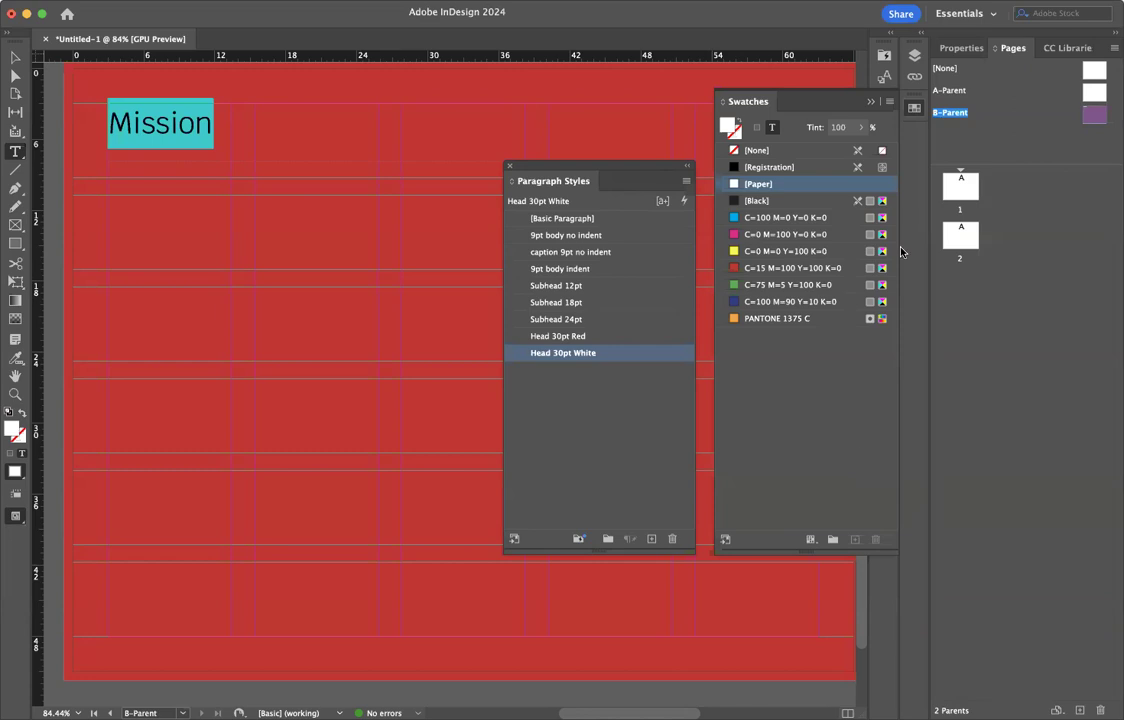
Step: Set the font style of the selected Mission heading directly to Bold
click(962, 48)
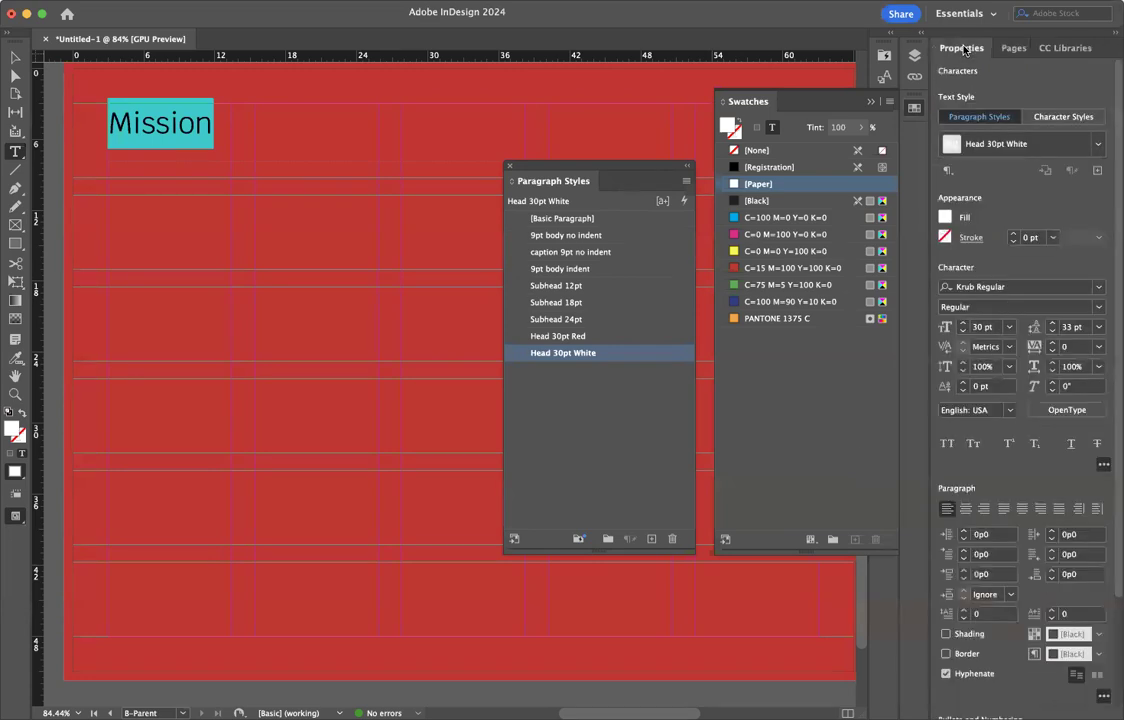
click(1099, 307)
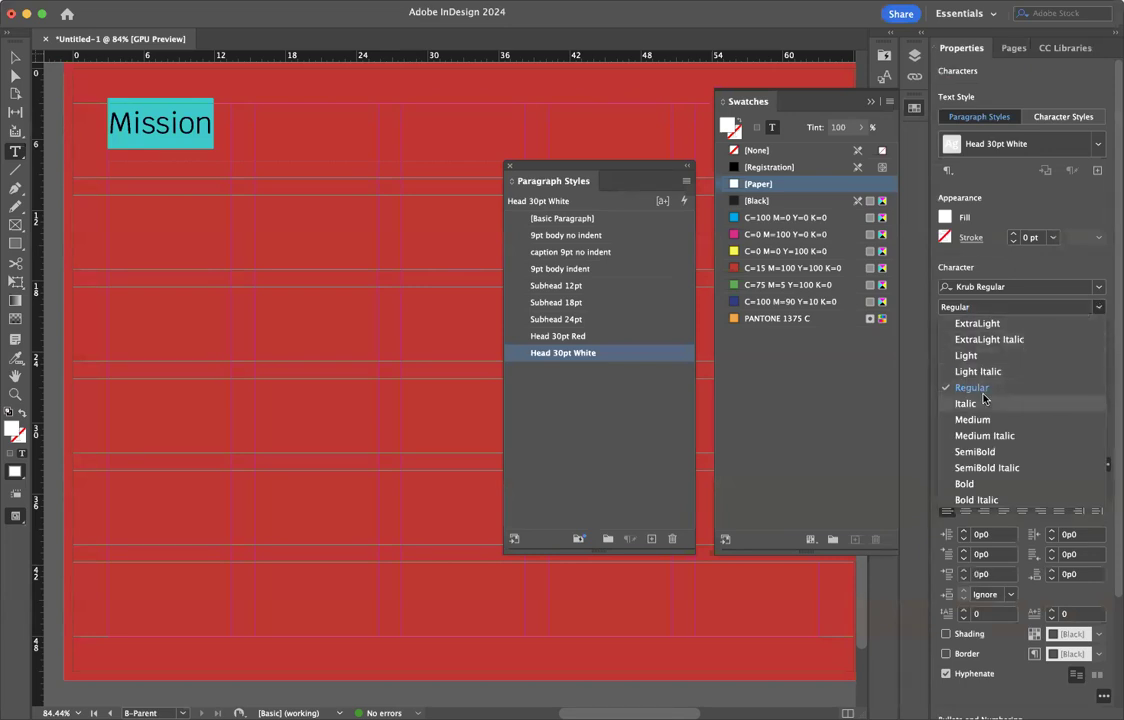
click(972, 485)
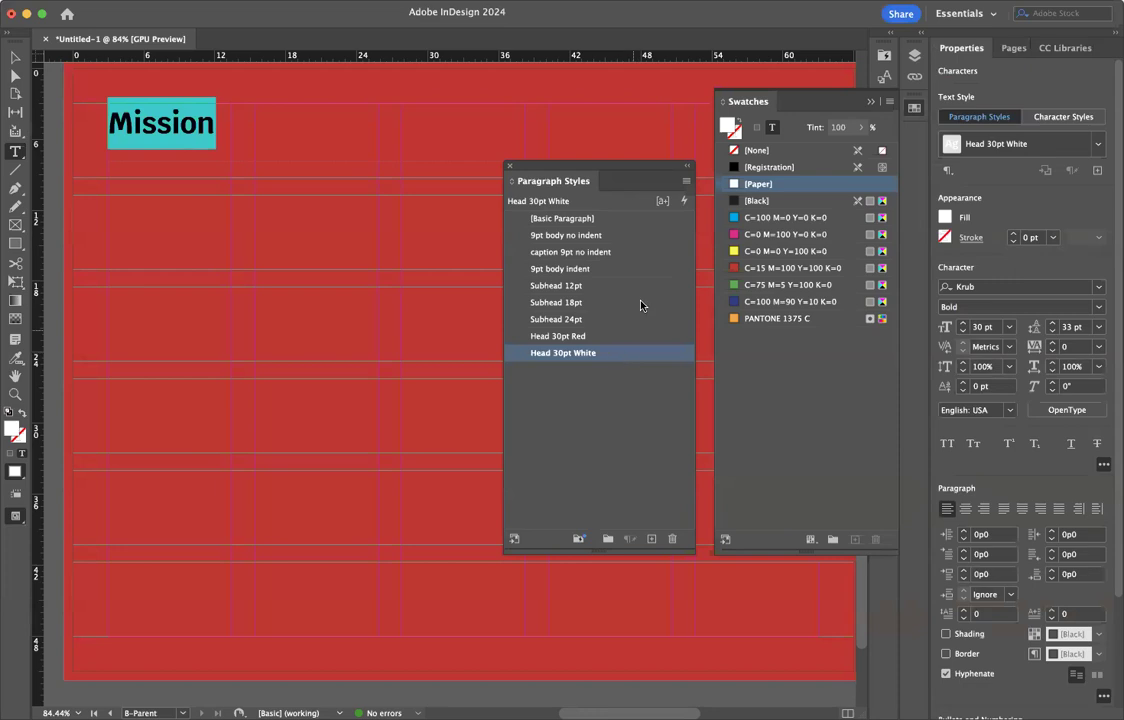
Step: Remove the regular character style from the Mission heading by applying [None], and deselect the text
click(884, 80)
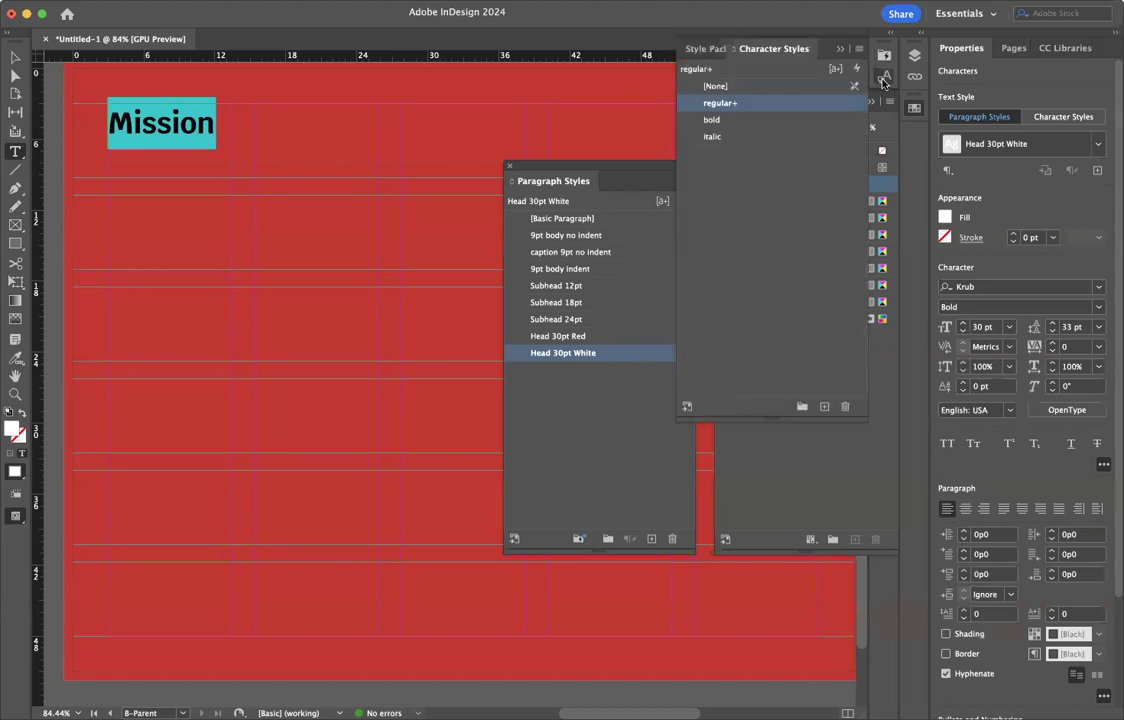
click(736, 86)
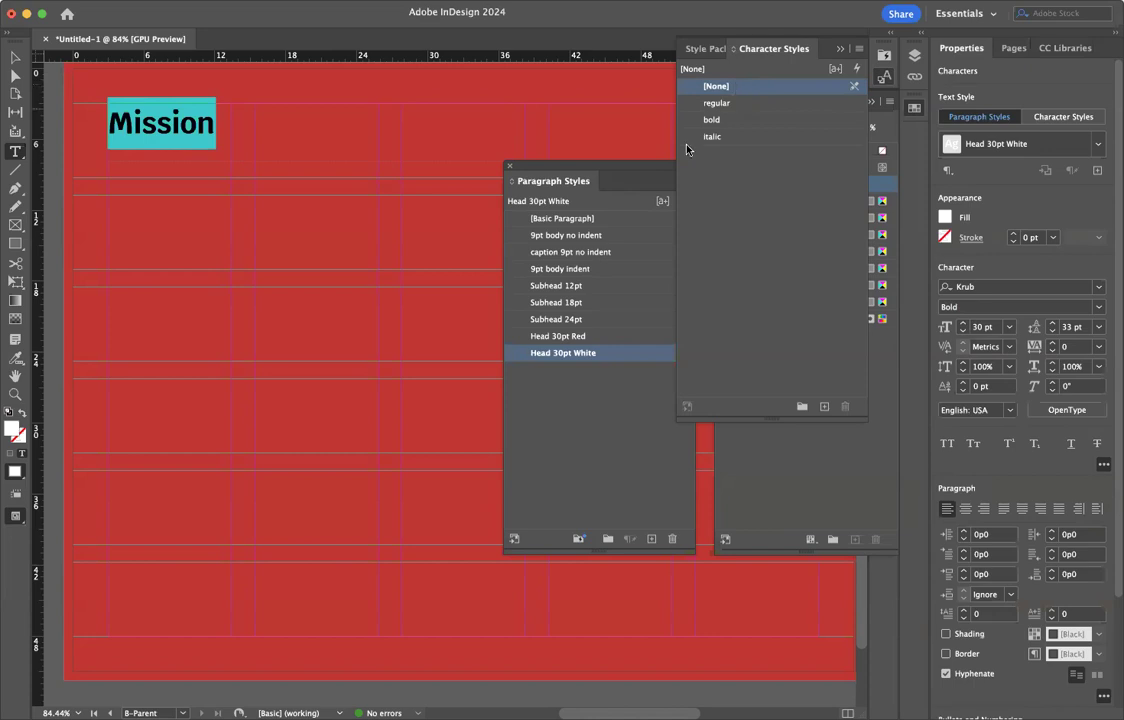
click(219, 123)
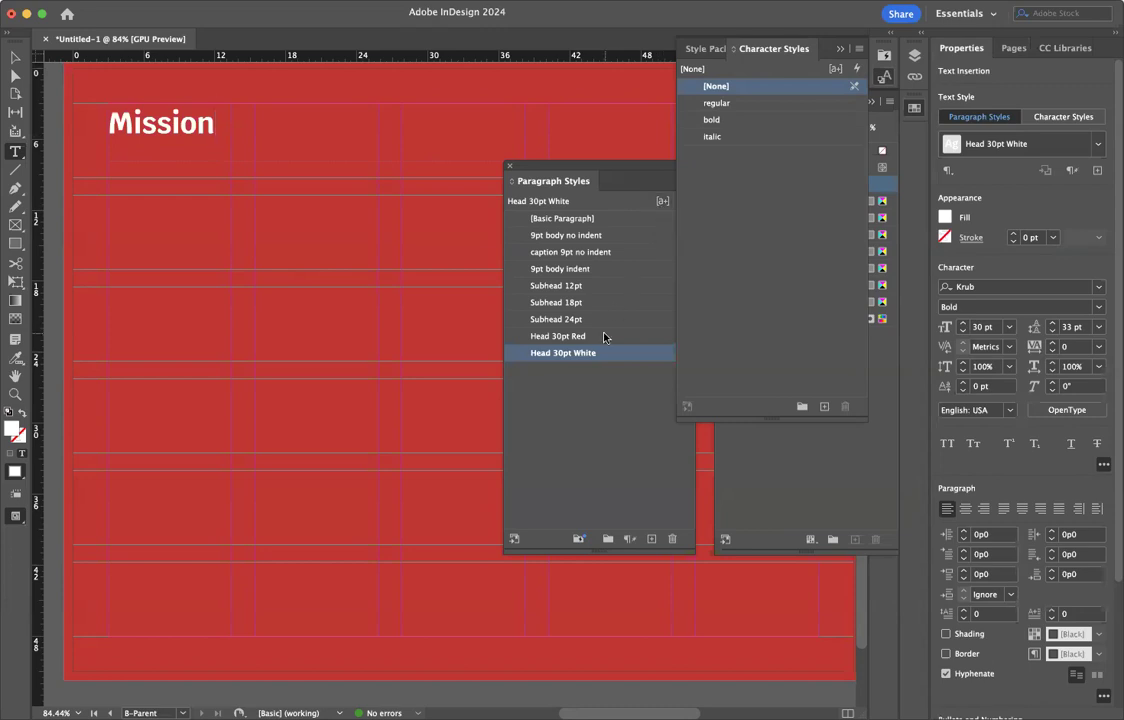
Step: Set the font size of the Head 30pt White paragraph style to 36 pt
click(616, 173)
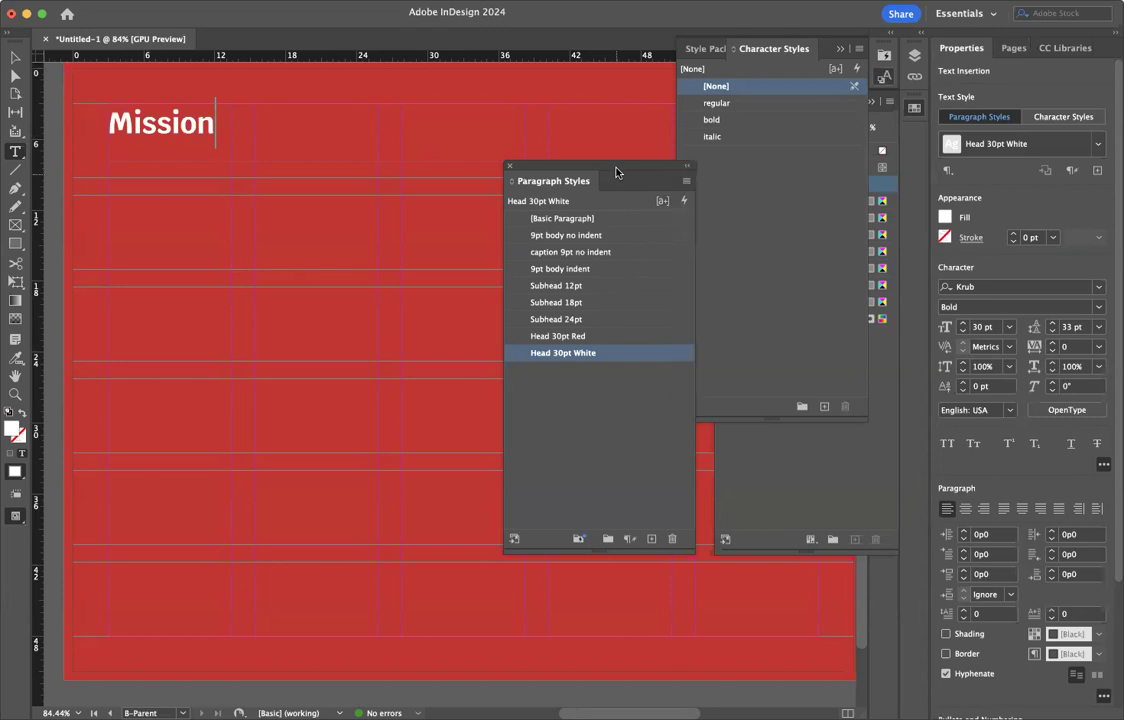
double_click(561, 353)
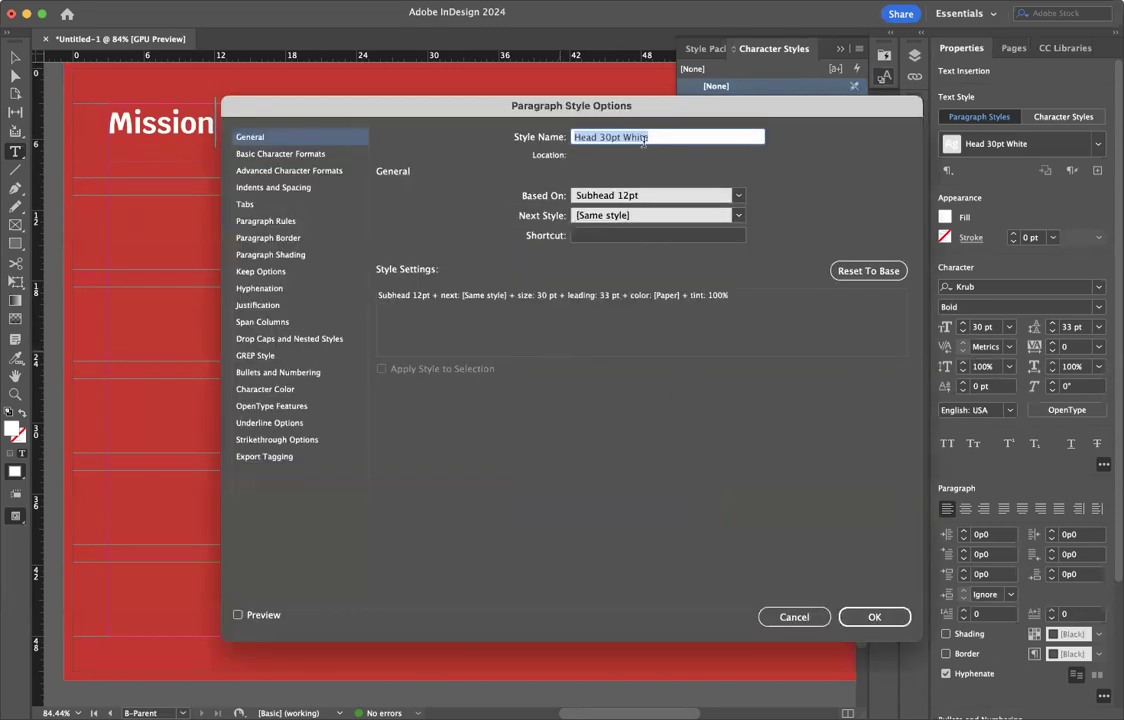
click(326, 154)
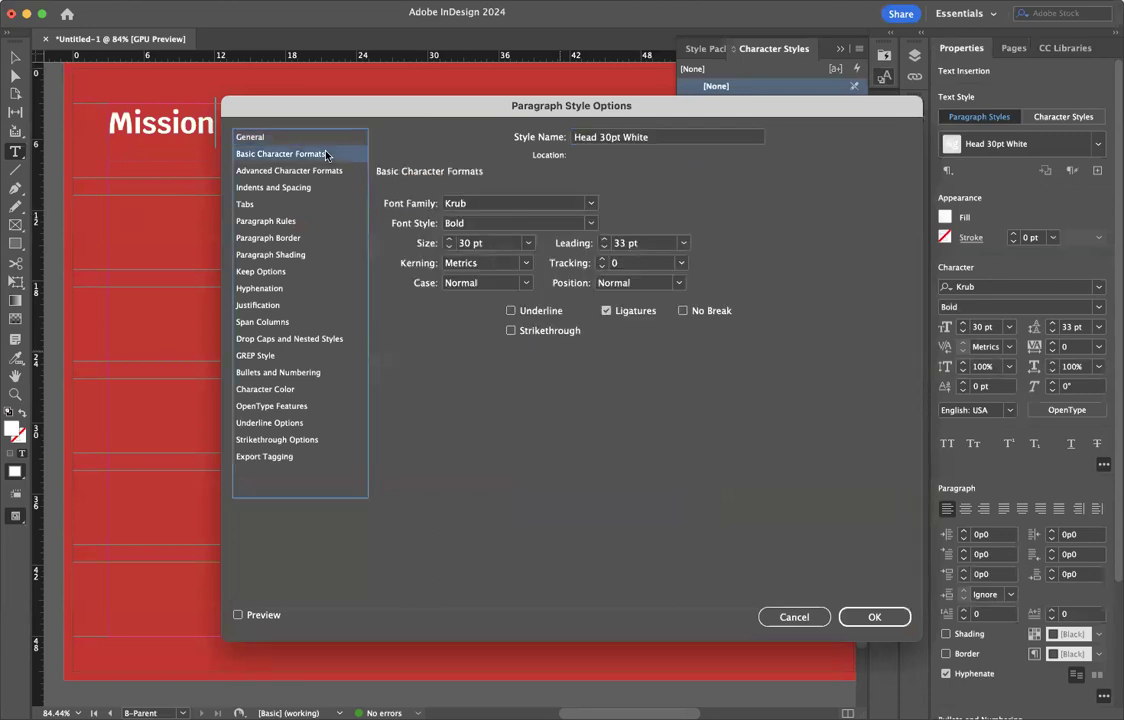
click(528, 243)
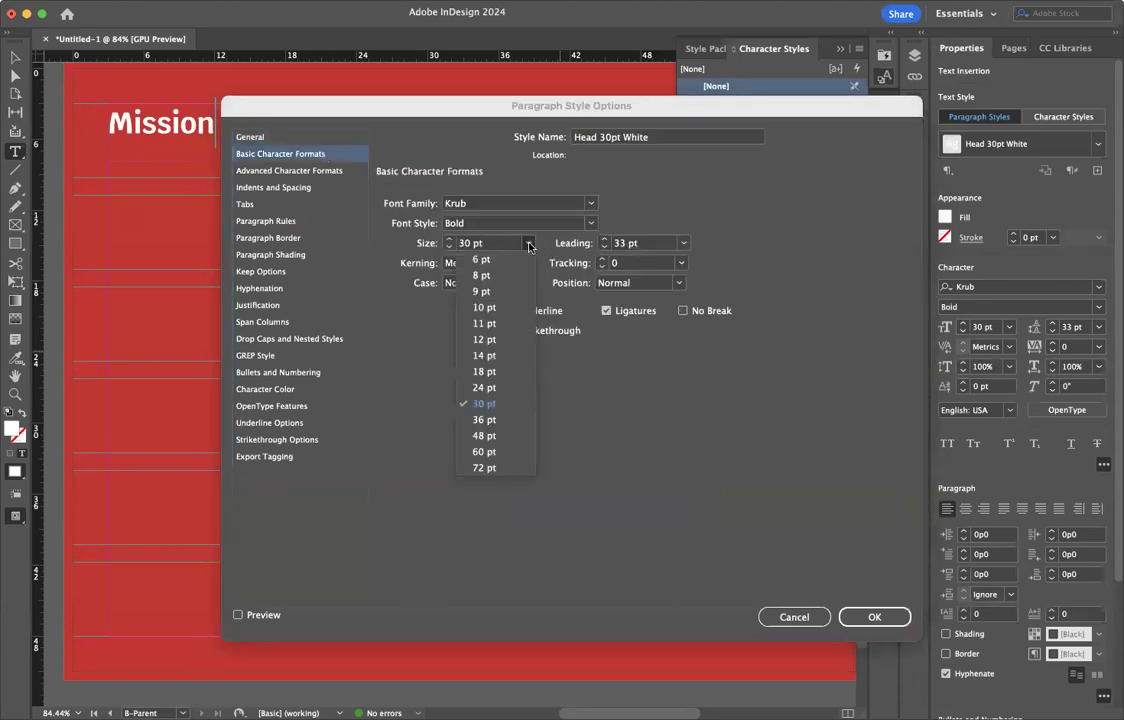
click(503, 420)
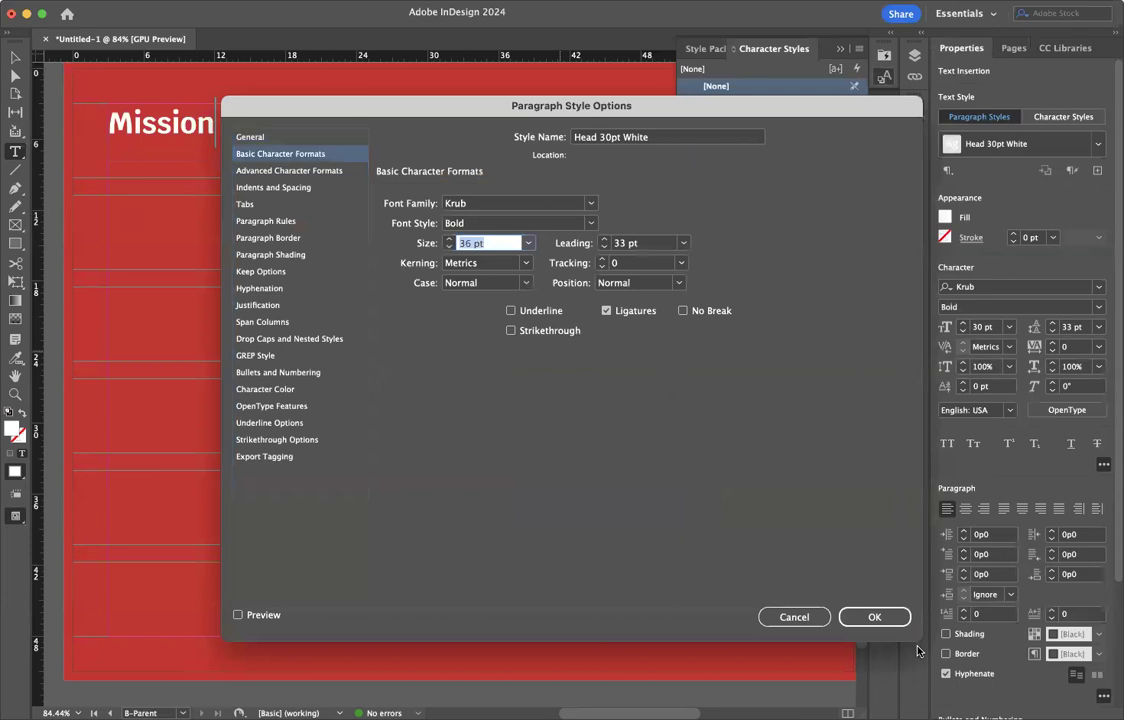
click(873, 617)
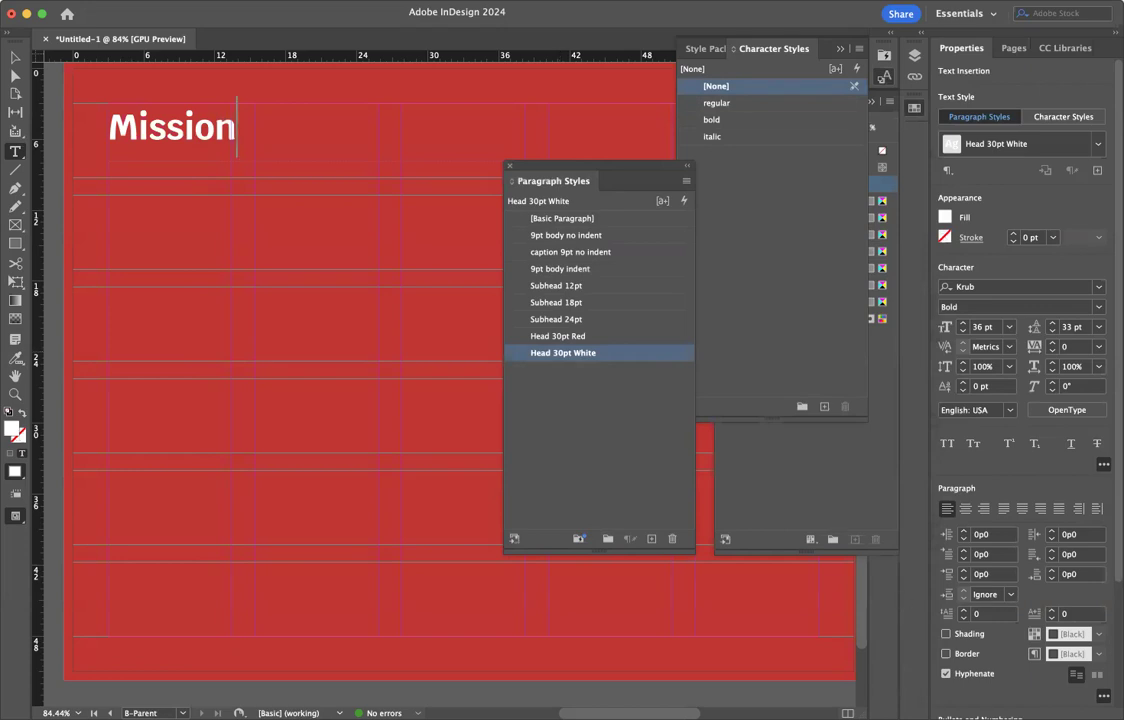
Step: Insert a new document page based on B-Parent before the existing first page
click(1014, 49)
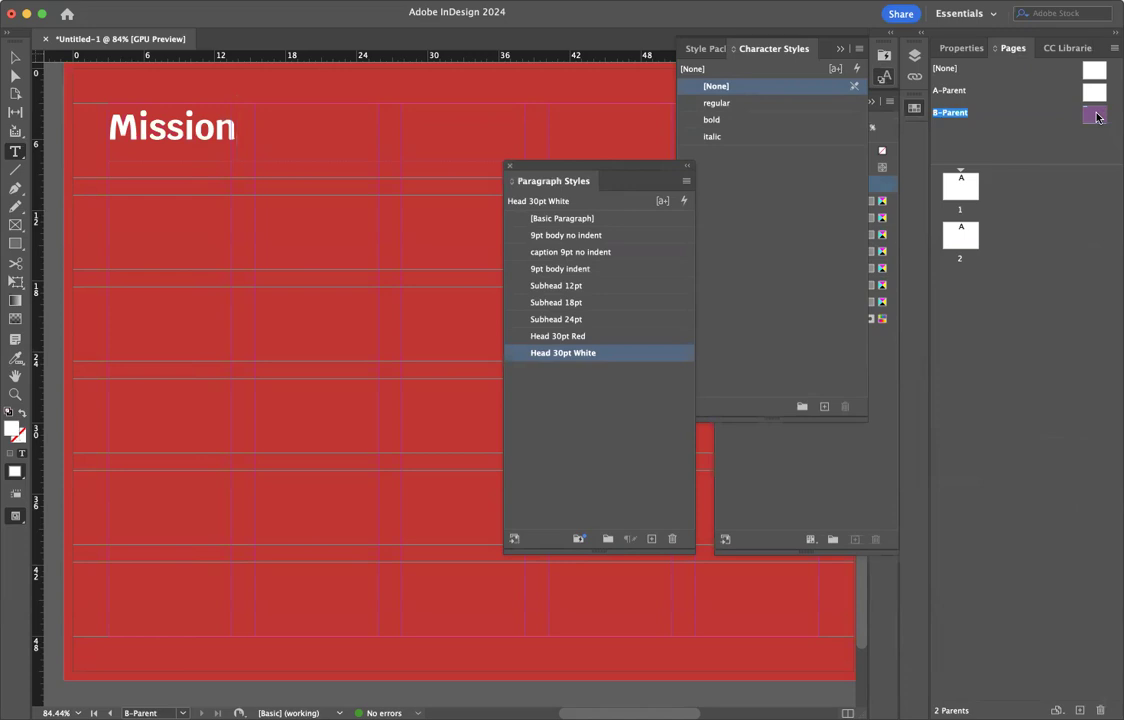
drag(1096, 117, 940, 184)
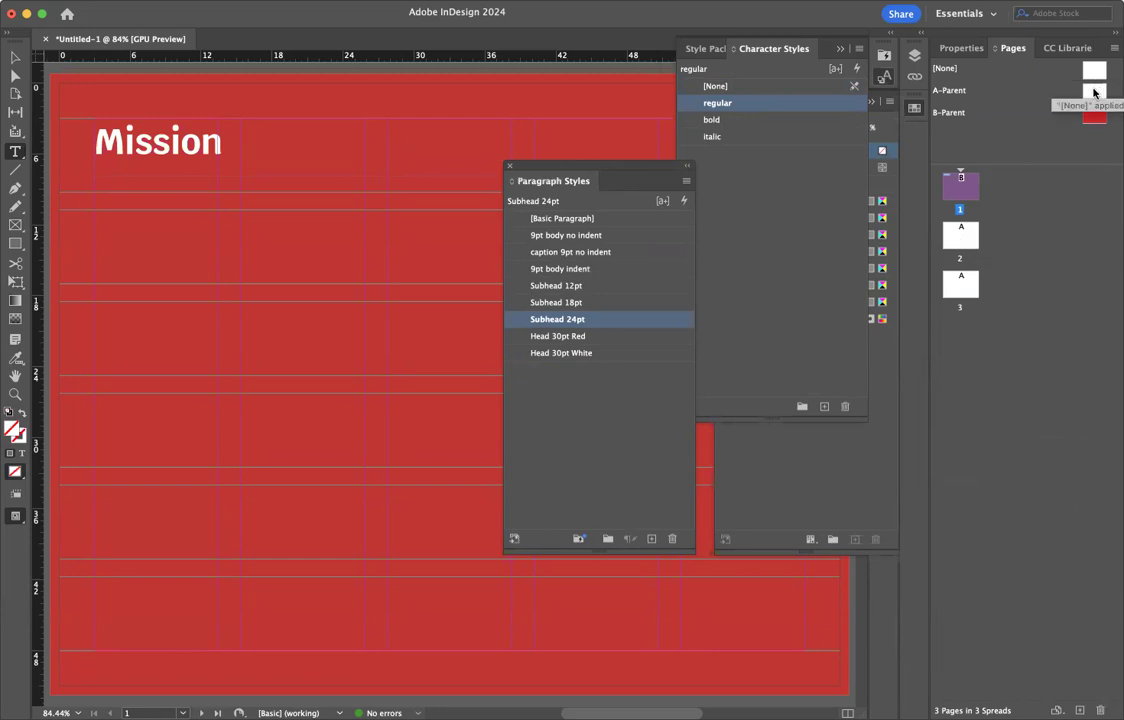
Step: Open A-Parent, draw a text frame across the first two columns at the upper margin and enter "Table of contents"
double_click(1094, 93)
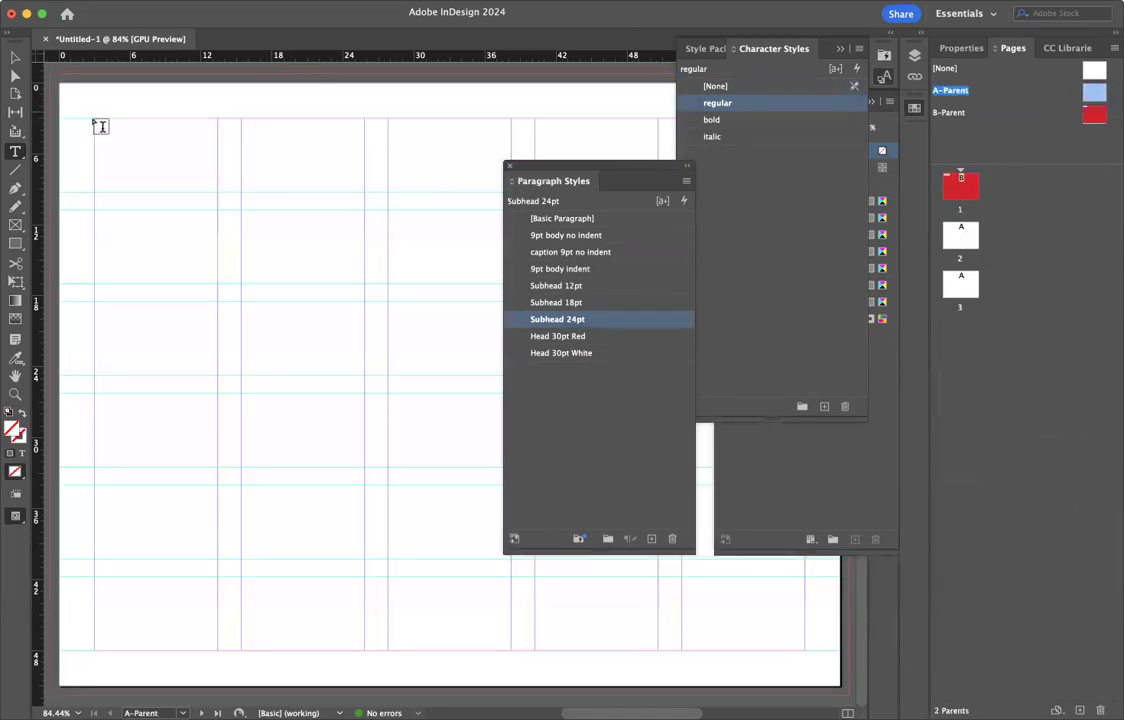
drag(96, 120, 362, 161)
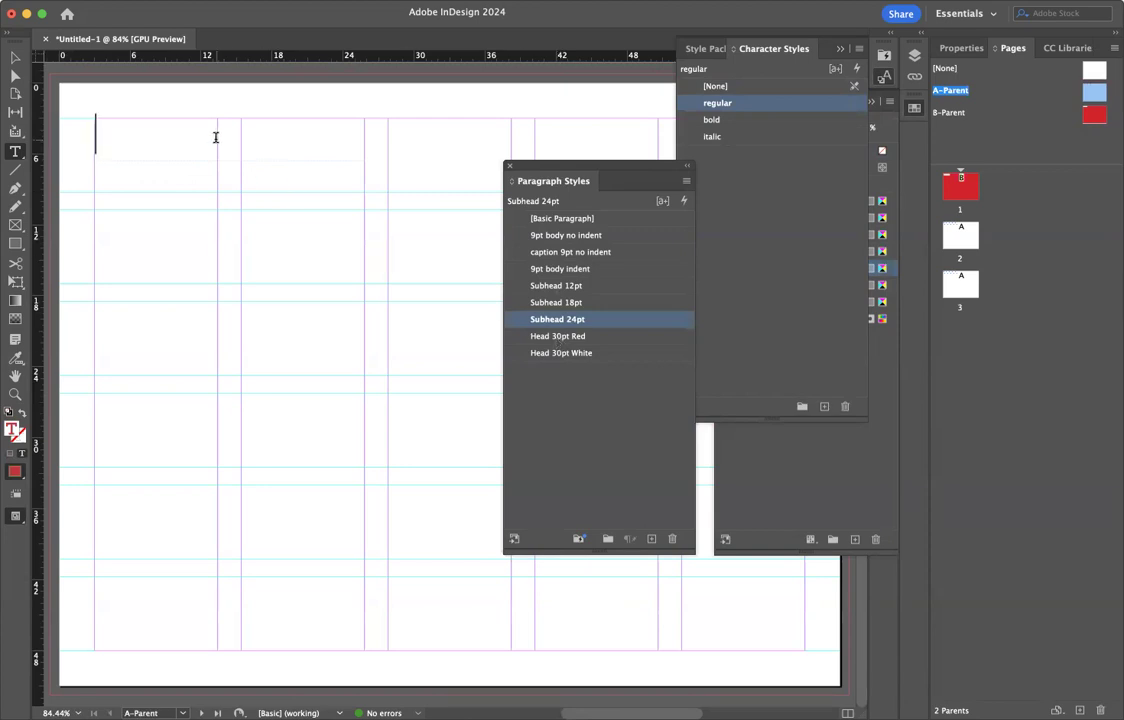
text(Table)
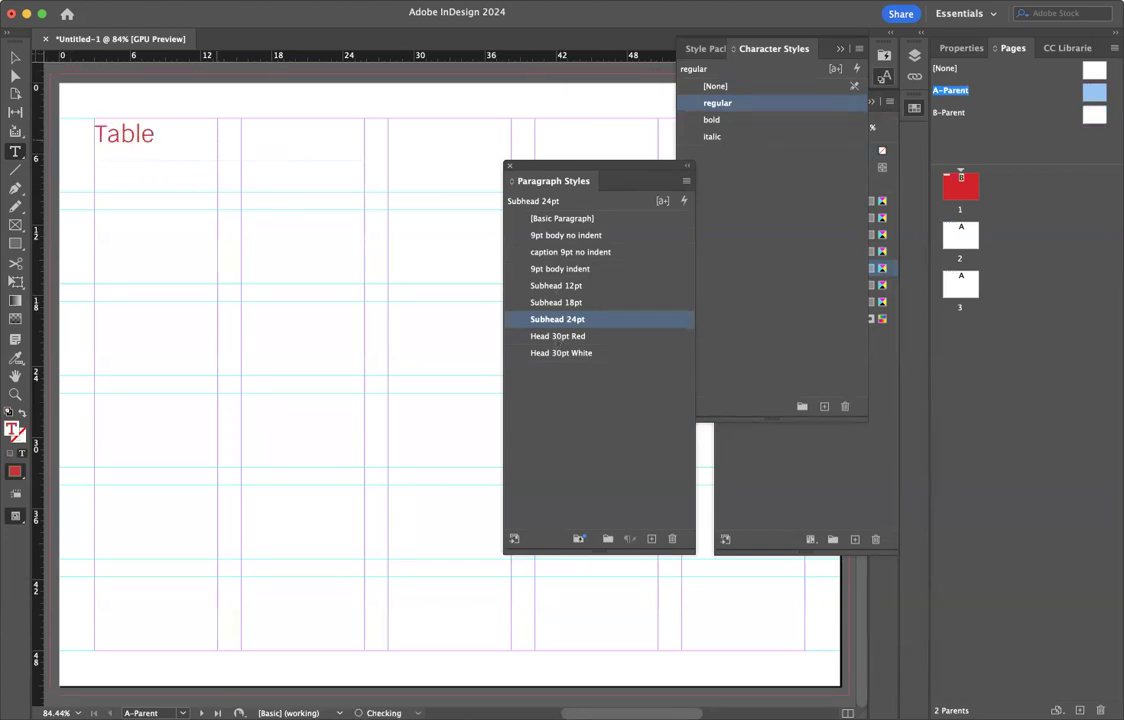
text( of co)
text(ents)
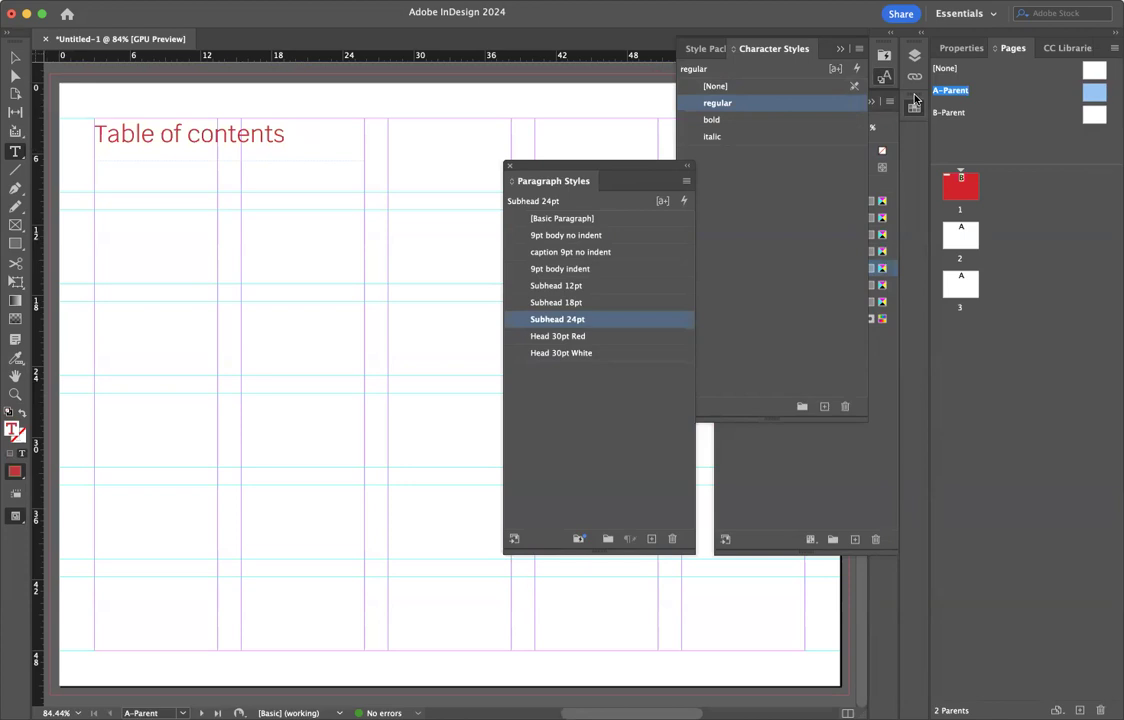
Step: Apply the [None] character style to the whole Table of contents heading and deselect it
click(745, 87)
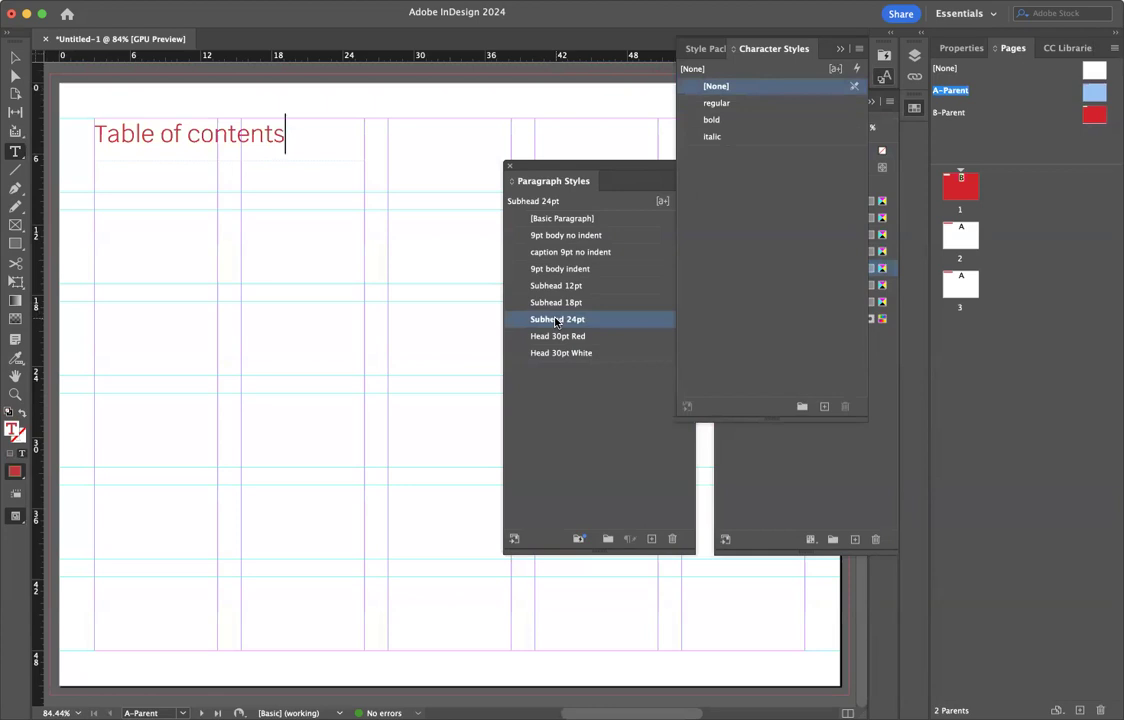
triple_click(281, 134)
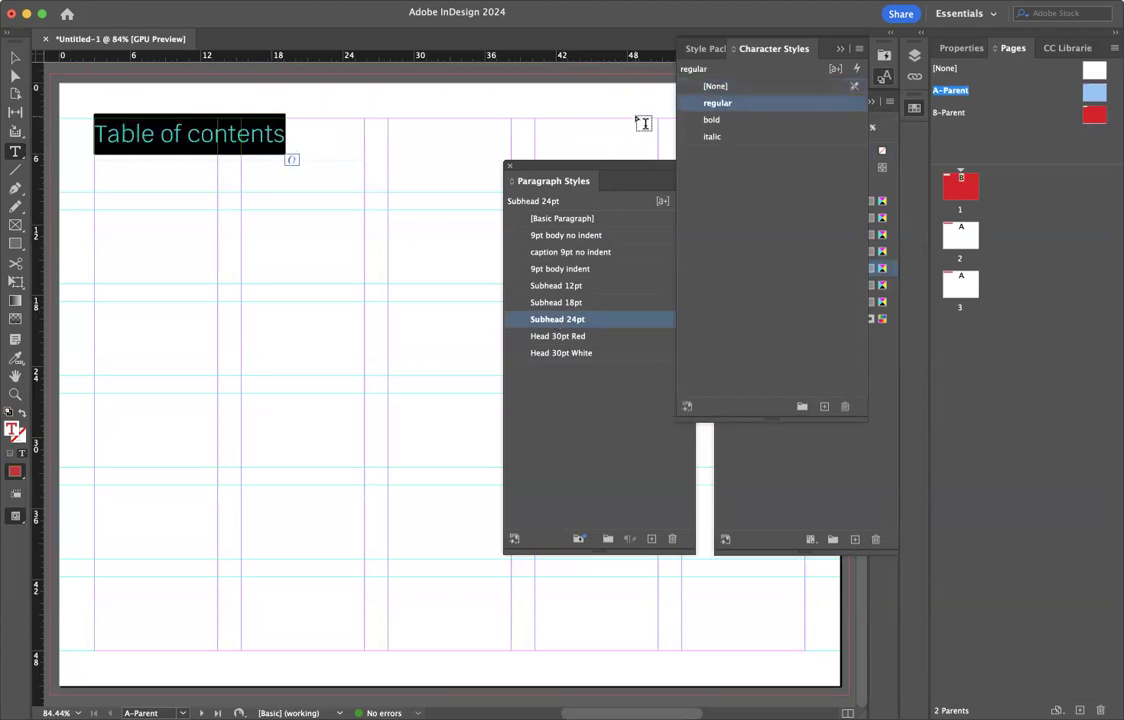
click(714, 87)
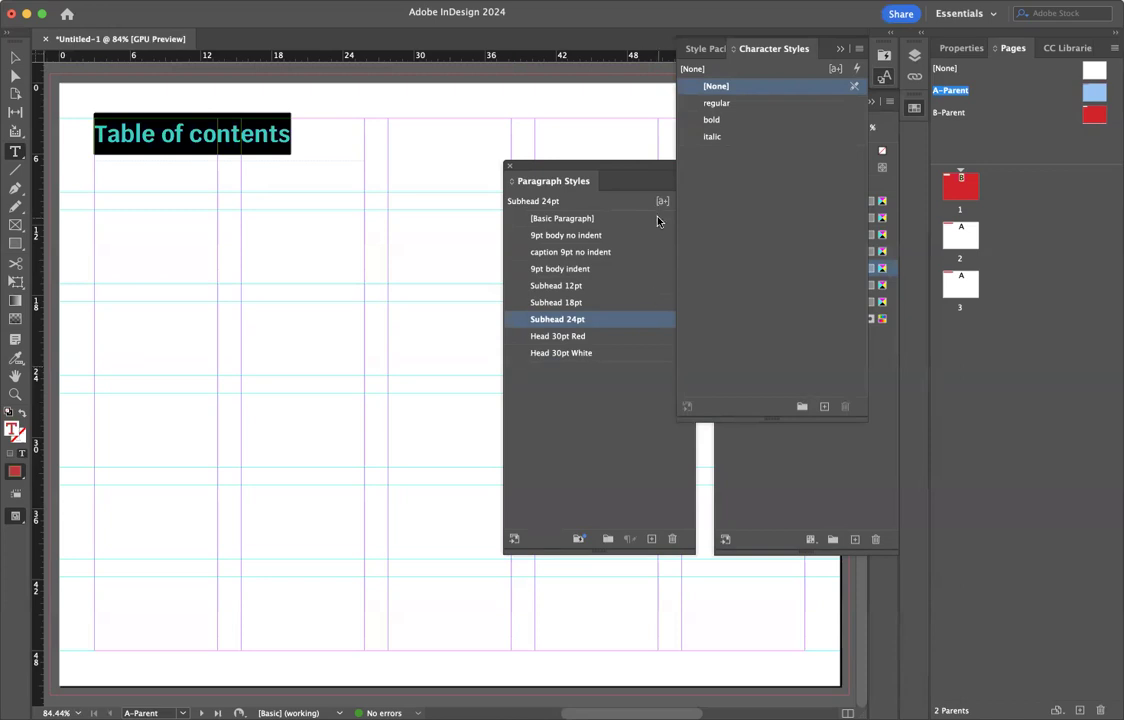
click(270, 222)
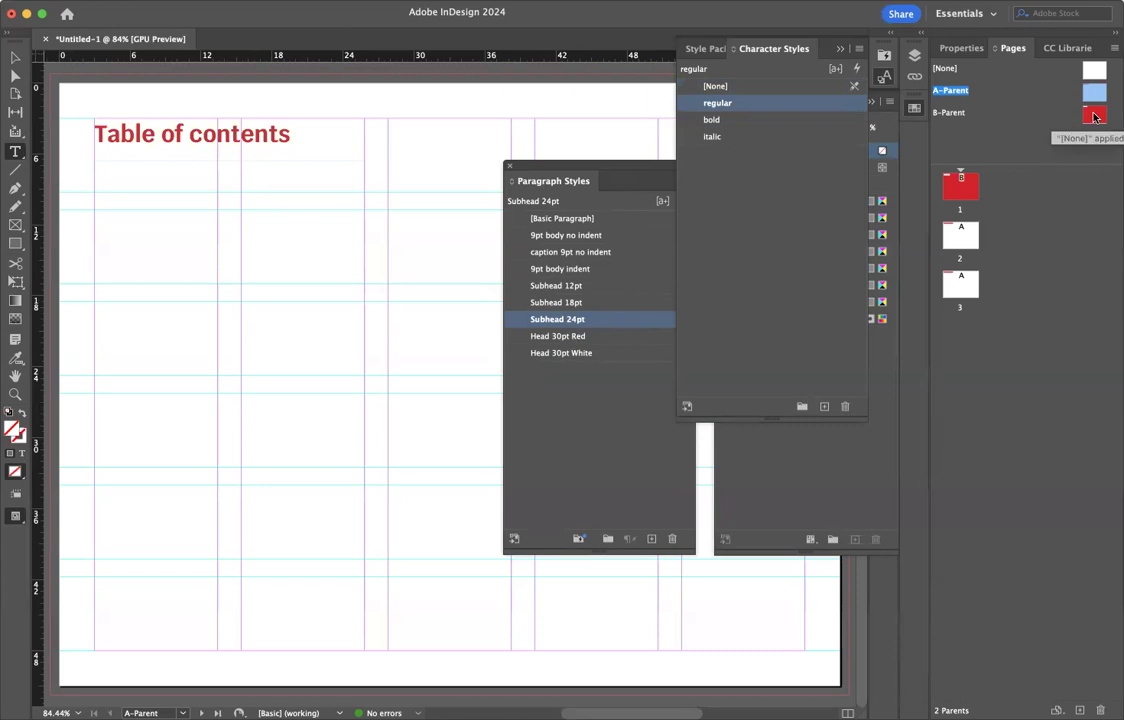
Step: Insert another page based on B-Parent after page 2 and fit the new page in the window
drag(1094, 117, 976, 260)
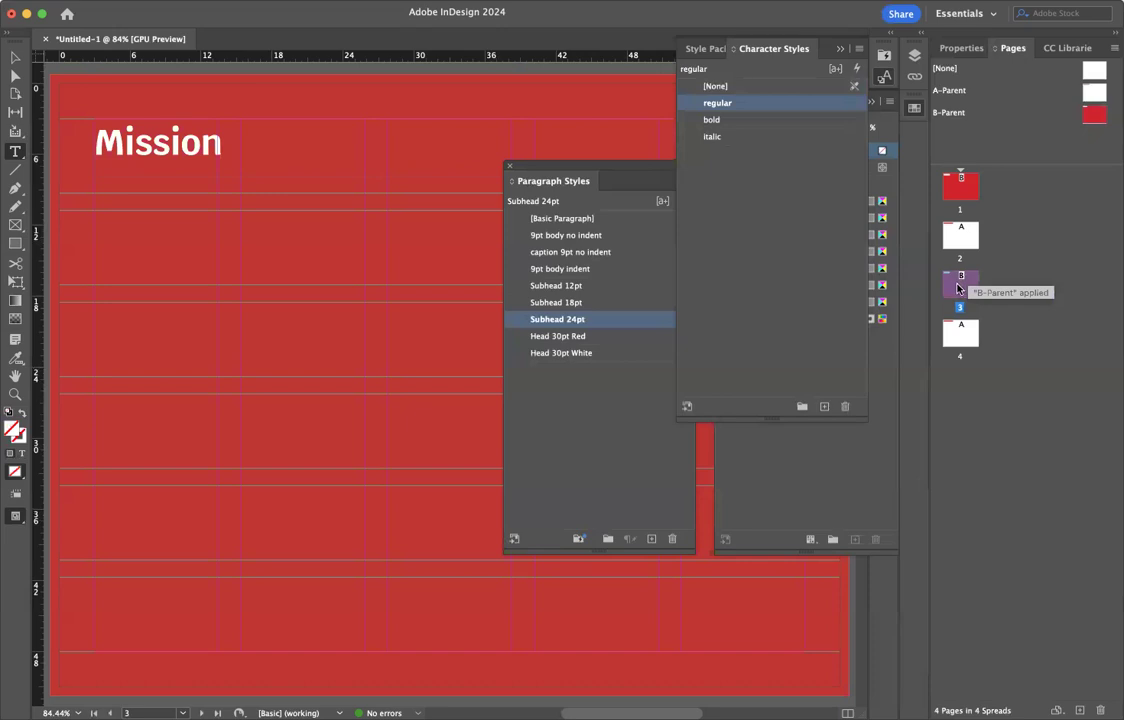
key(super+0)
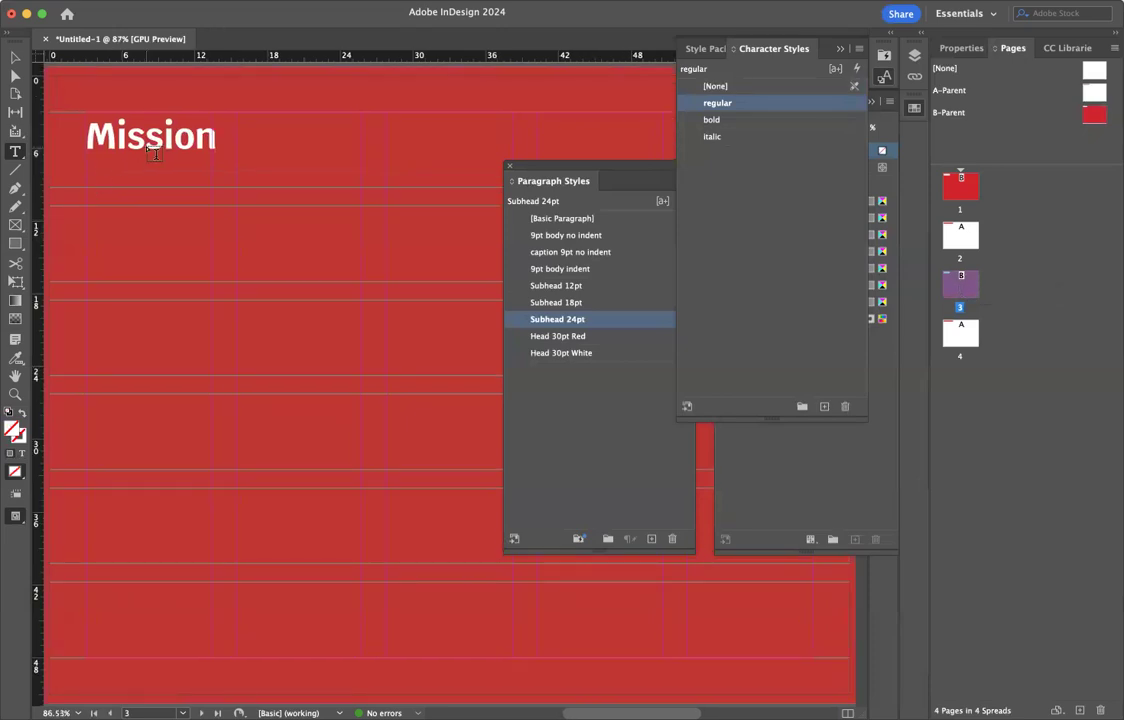
Step: Override the Mission heading on page 1 and replace its text with "Branding Guide"
double_click(951, 195)
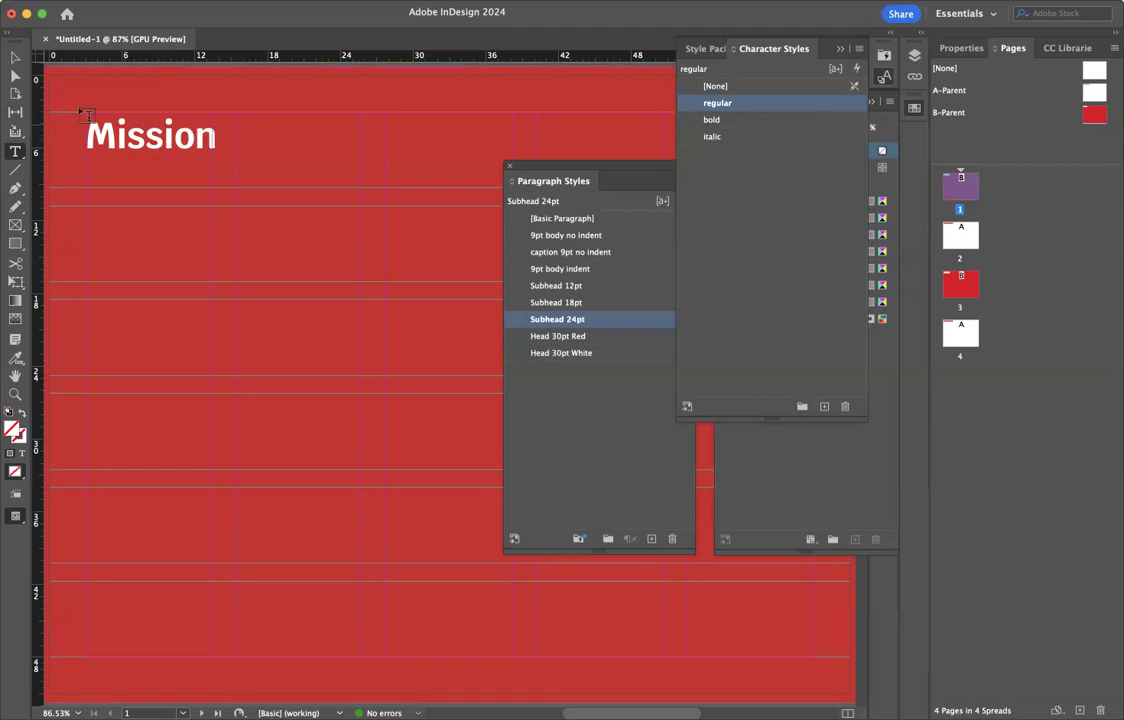
click(13, 58)
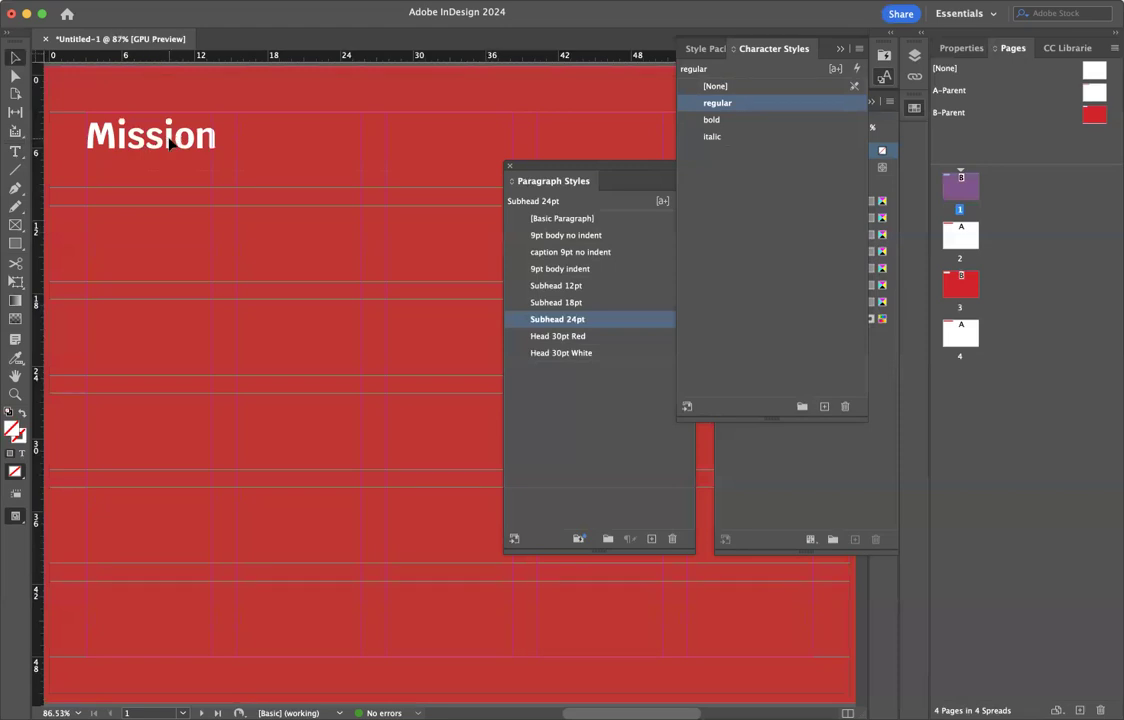
click(170, 143)
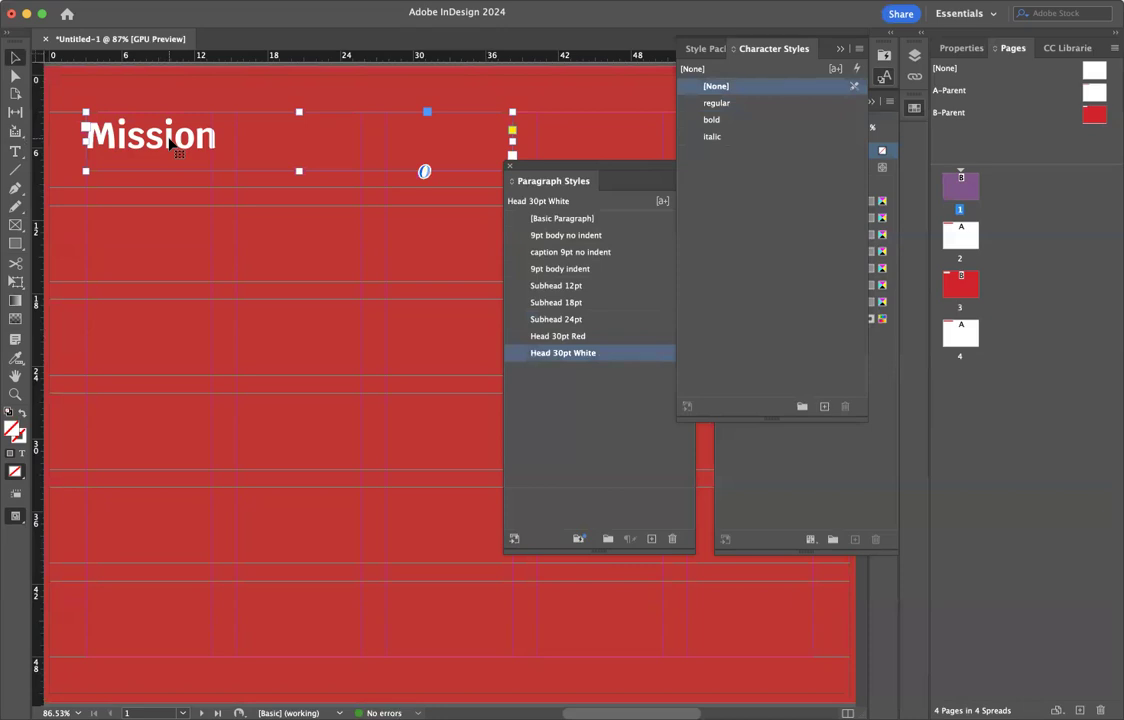
double_click(208, 137)
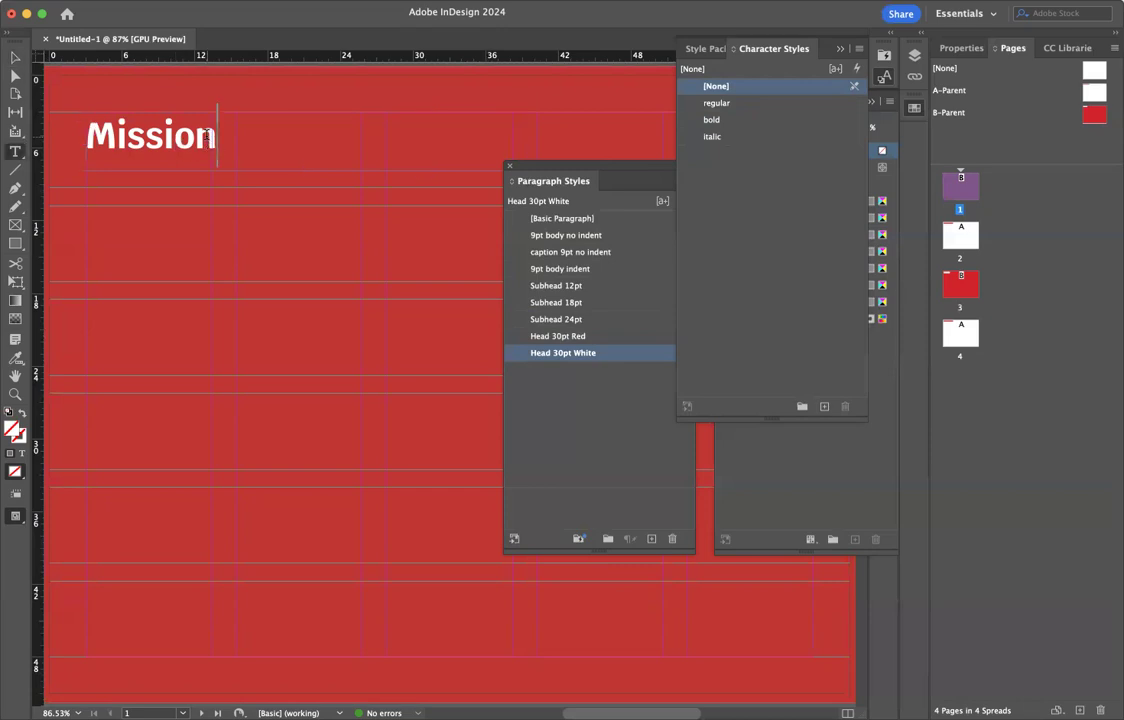
drag(207, 135, 80, 108)
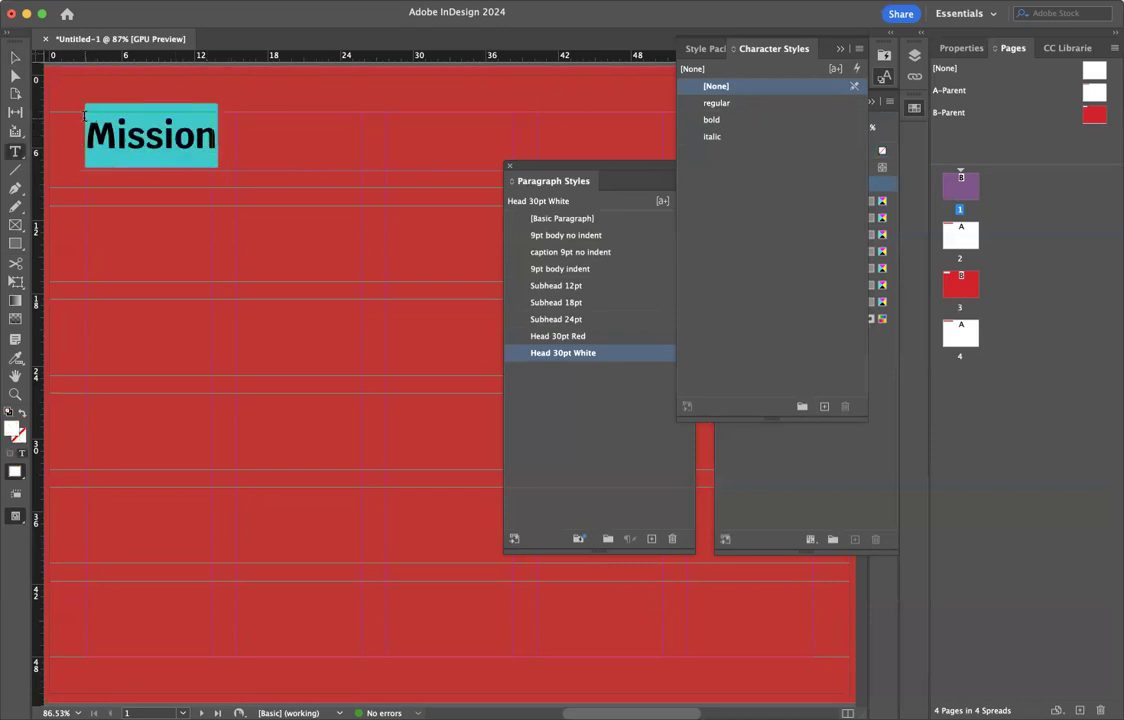
text(Bra)
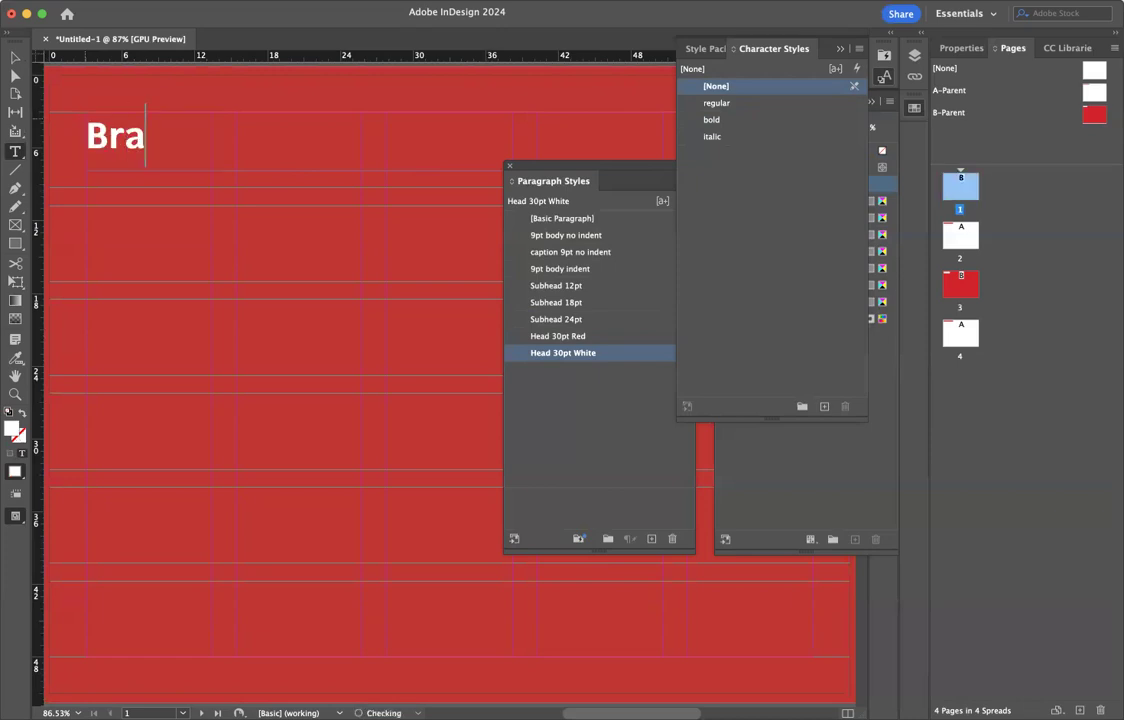
text(nding Guide)
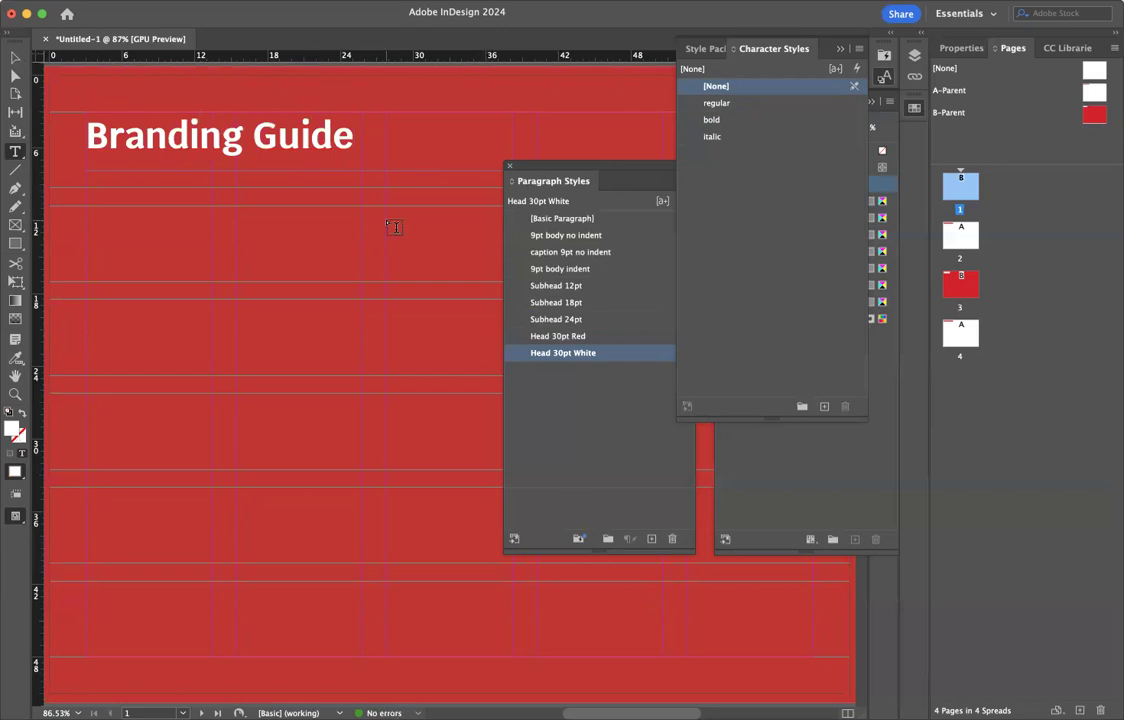
Step: Override the Table of contents heading on page 4 and replace its text with "Mission, vision, design intent"
double_click(956, 288)
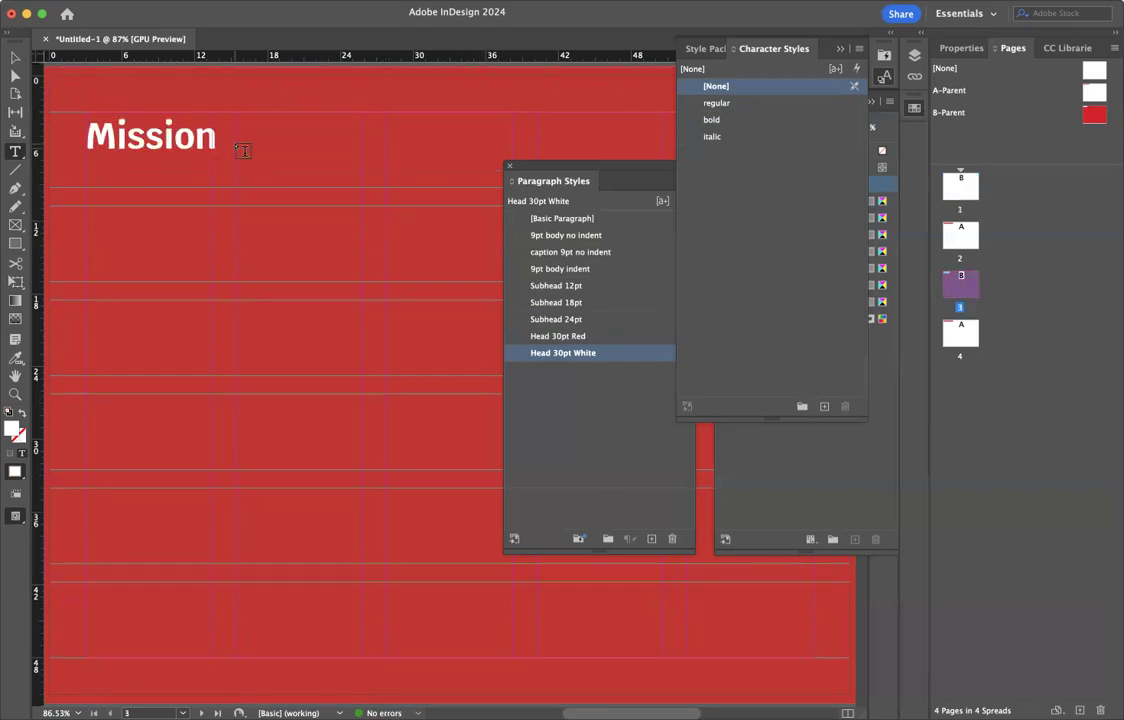
double_click(958, 336)
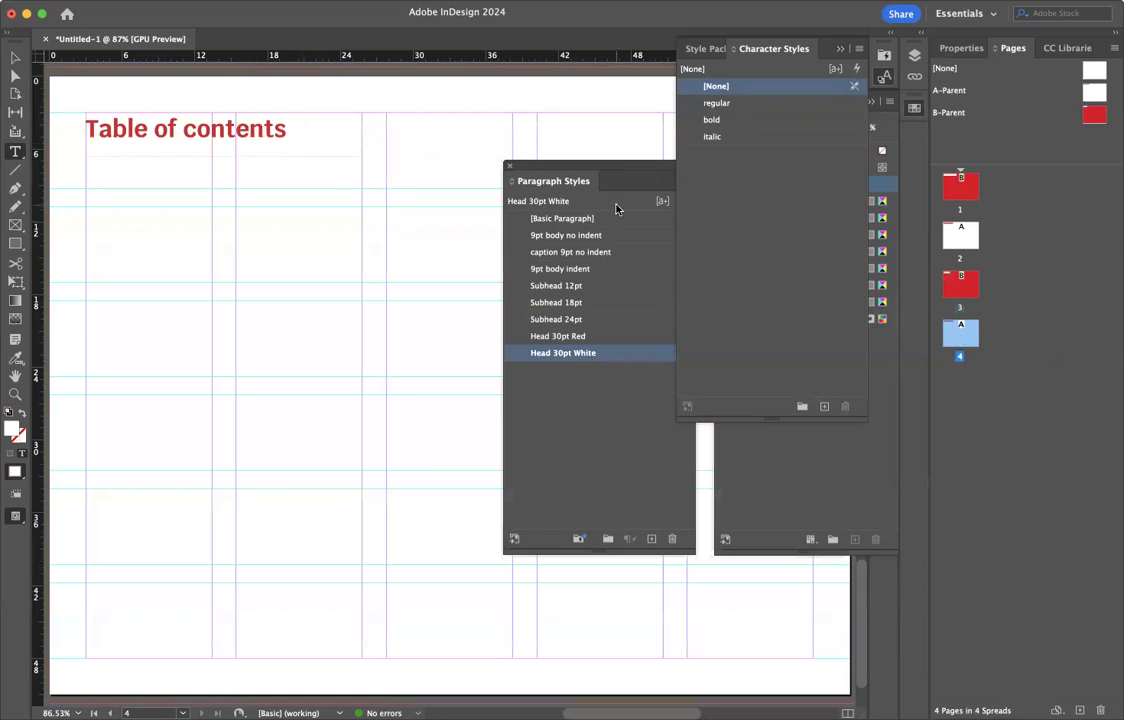
click(225, 131)
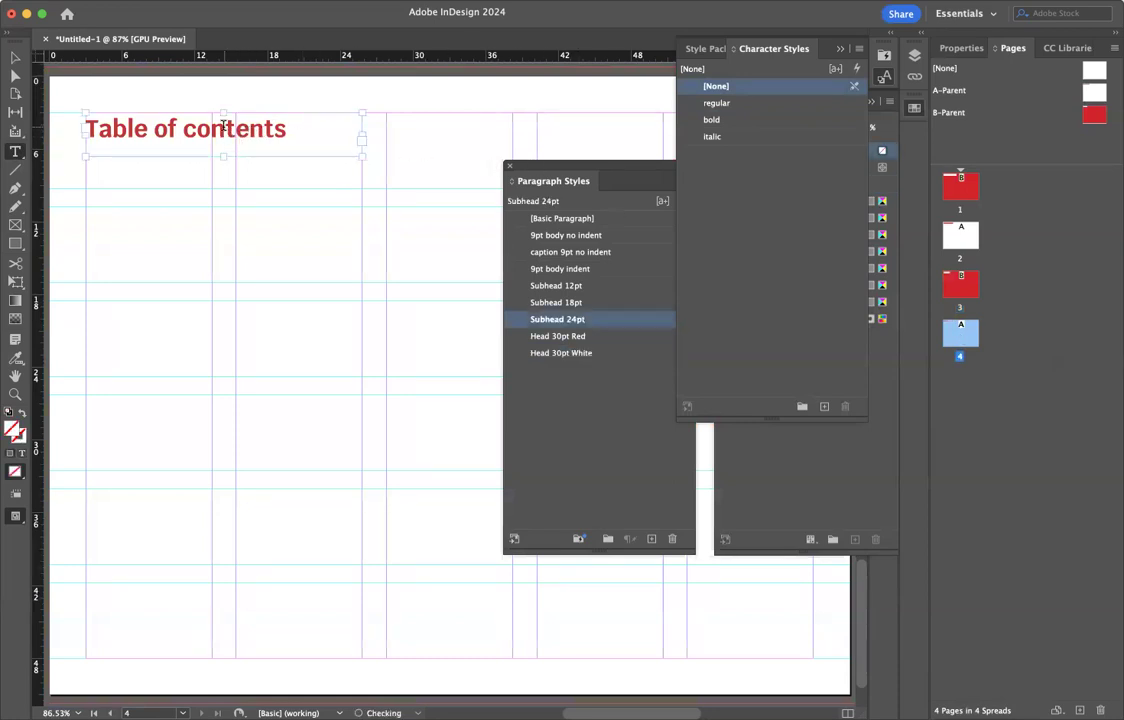
triple_click(224, 127)
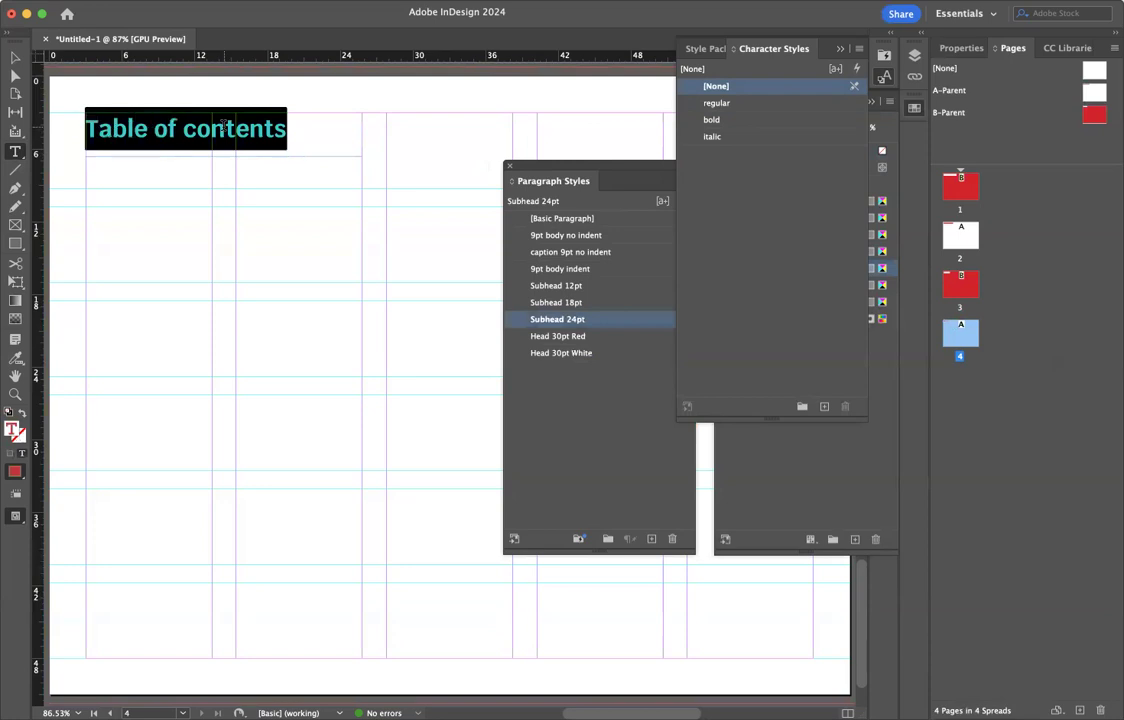
text(Mission)
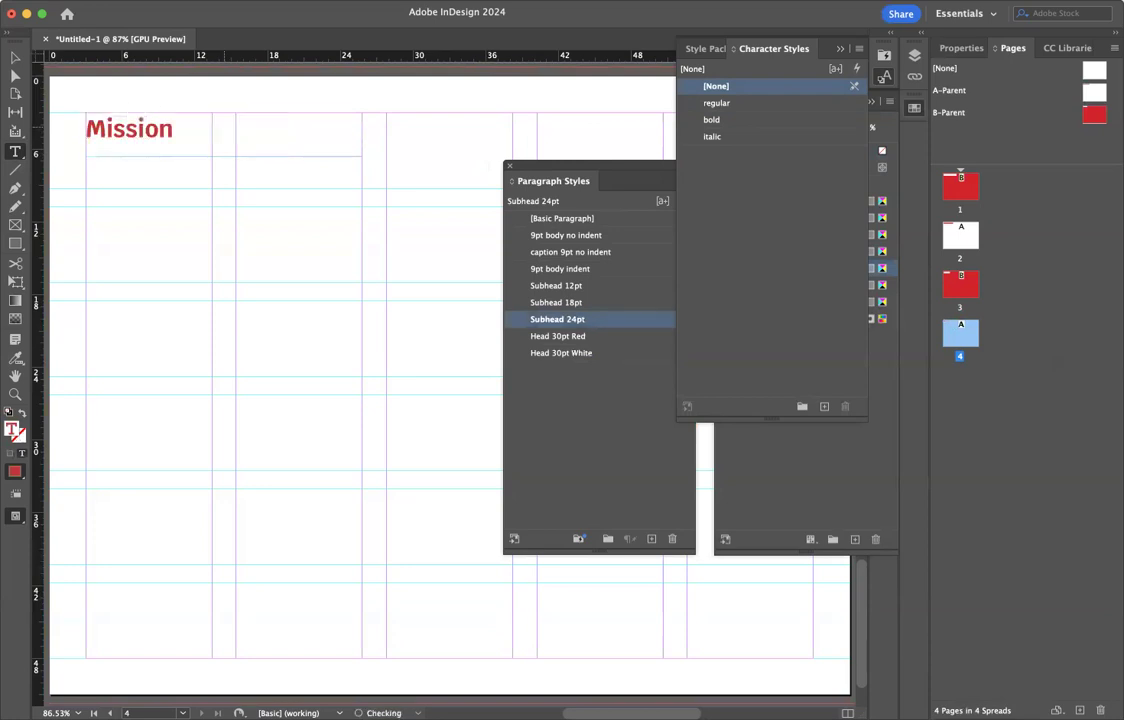
text(, vision,)
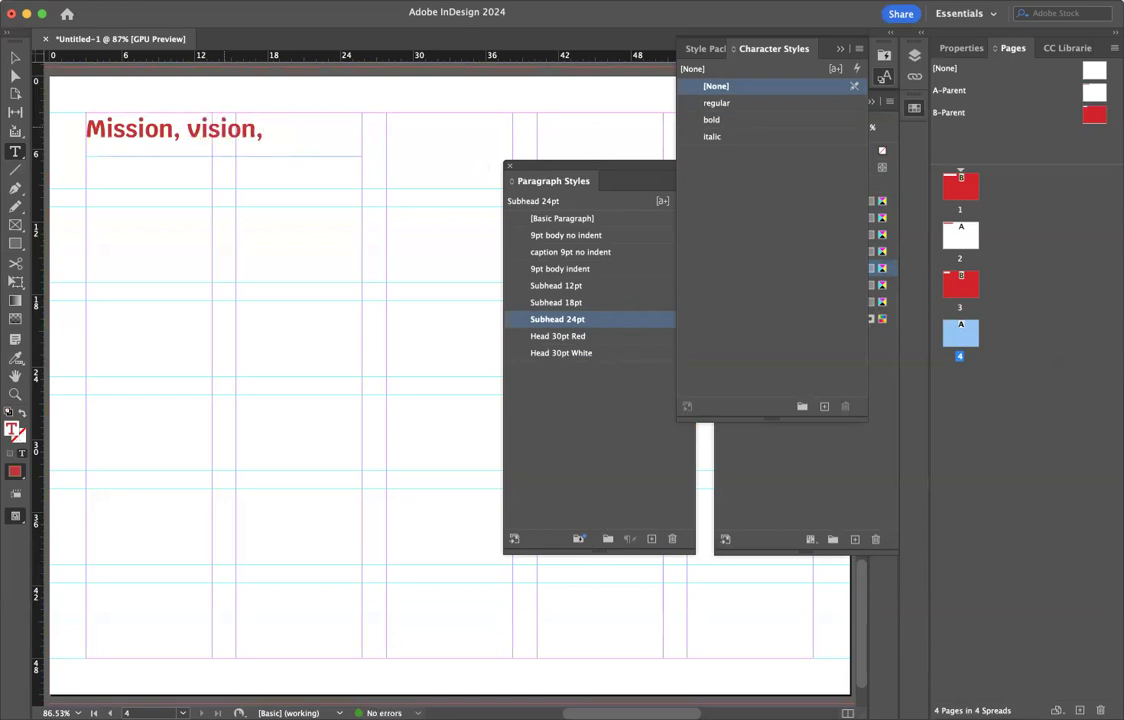
text( design)
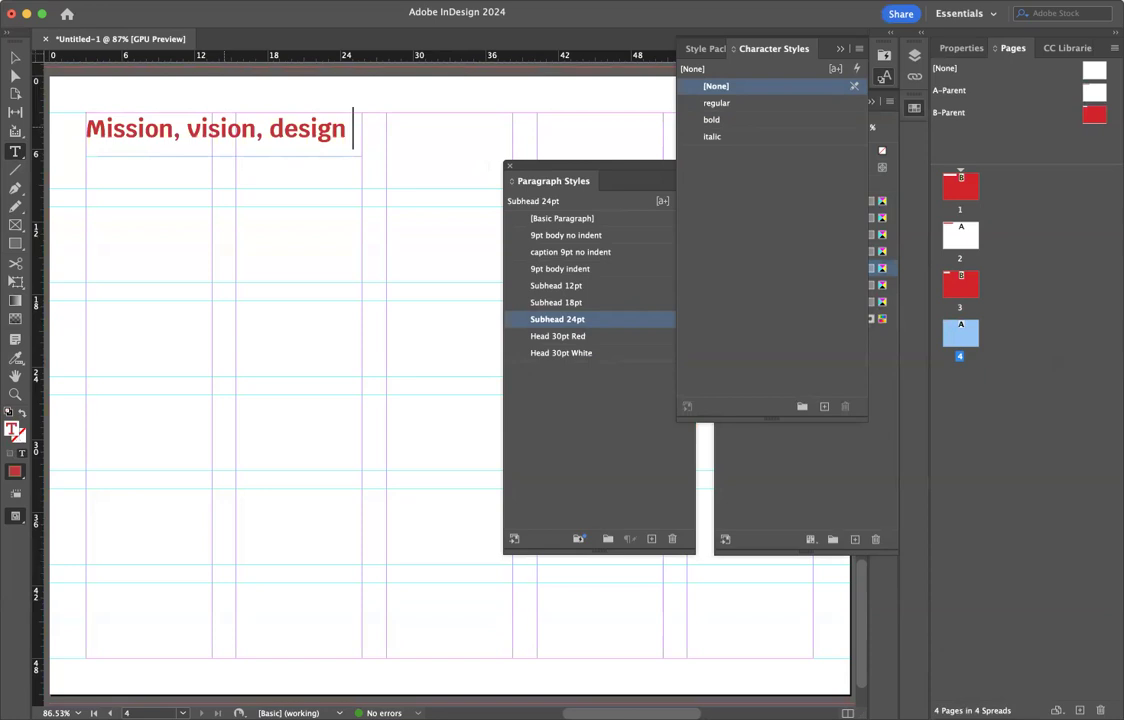
text( a)
click(16, 59)
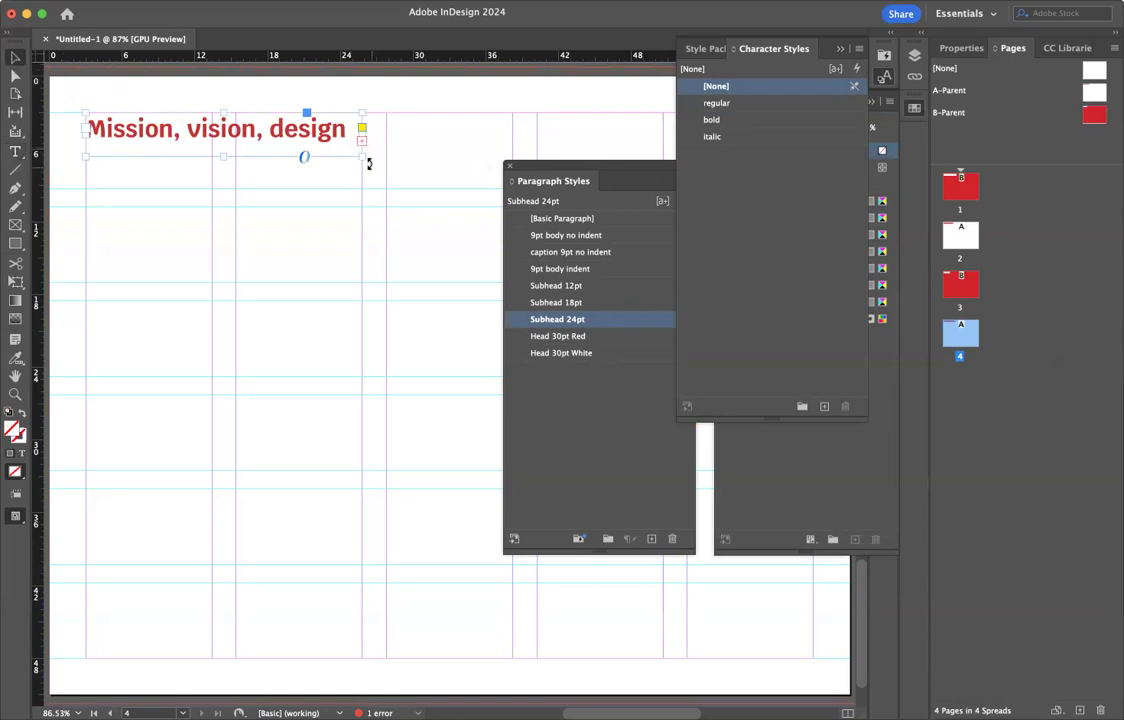
Step: Widen the Table of contents text frame on A-Parent to span the first three columns and return to page 4
double_click(1095, 117)
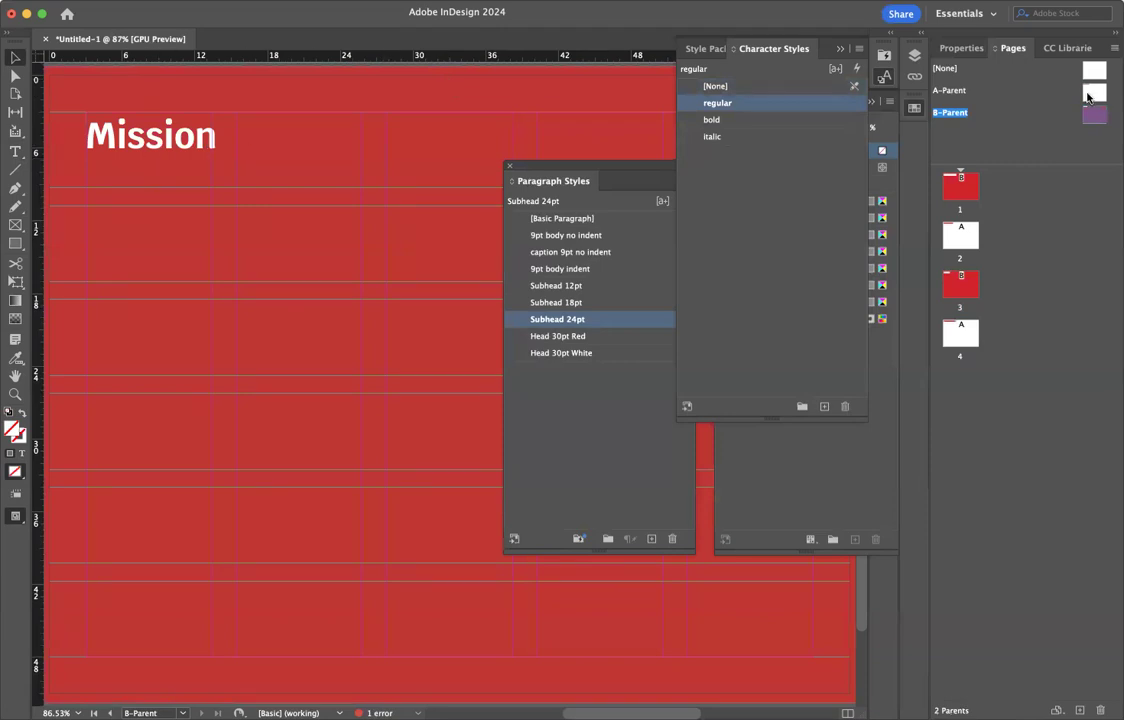
double_click(956, 90)
click(268, 138)
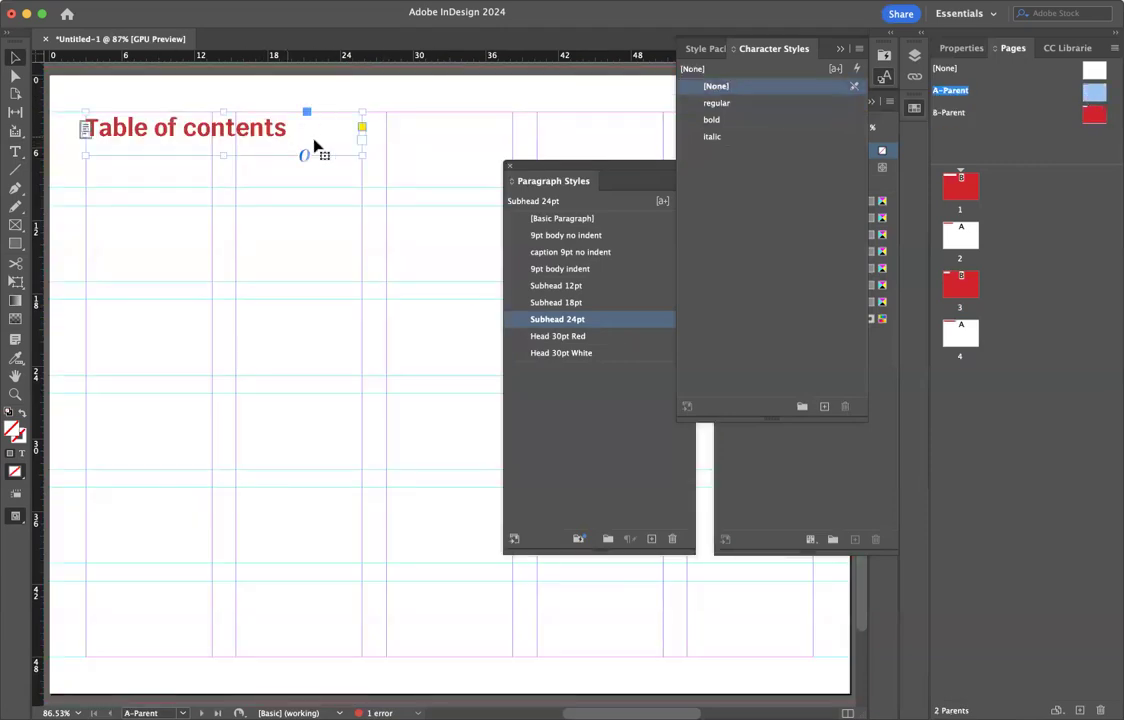
drag(362, 155, 512, 154)
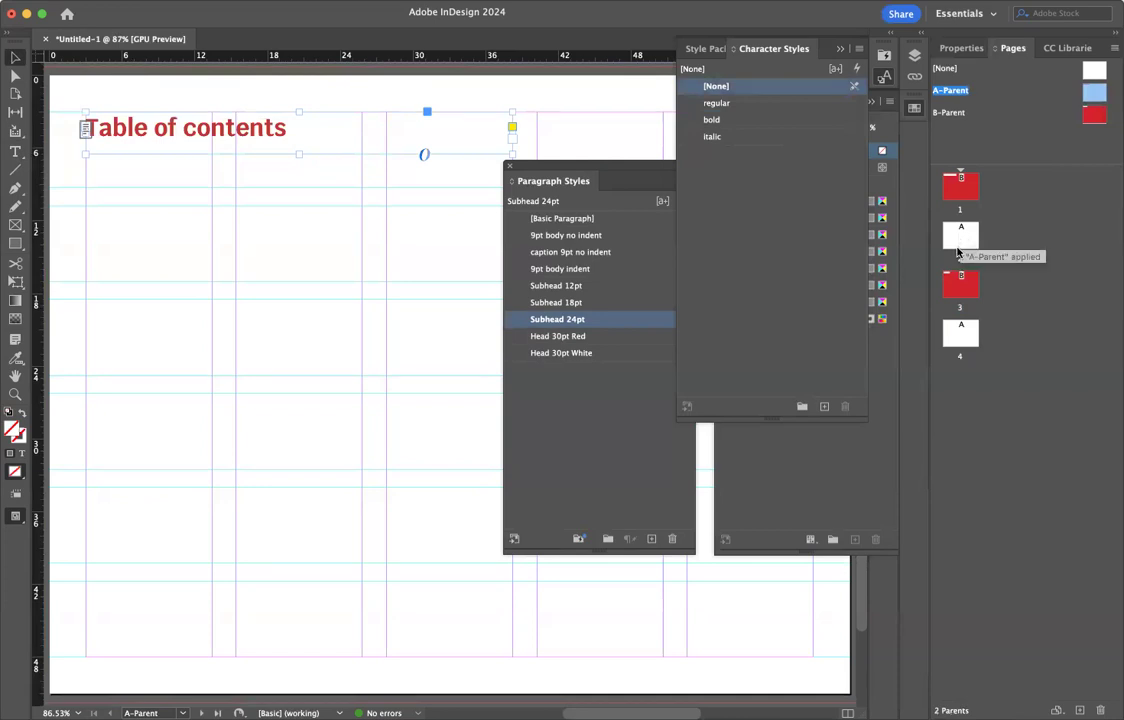
double_click(955, 330)
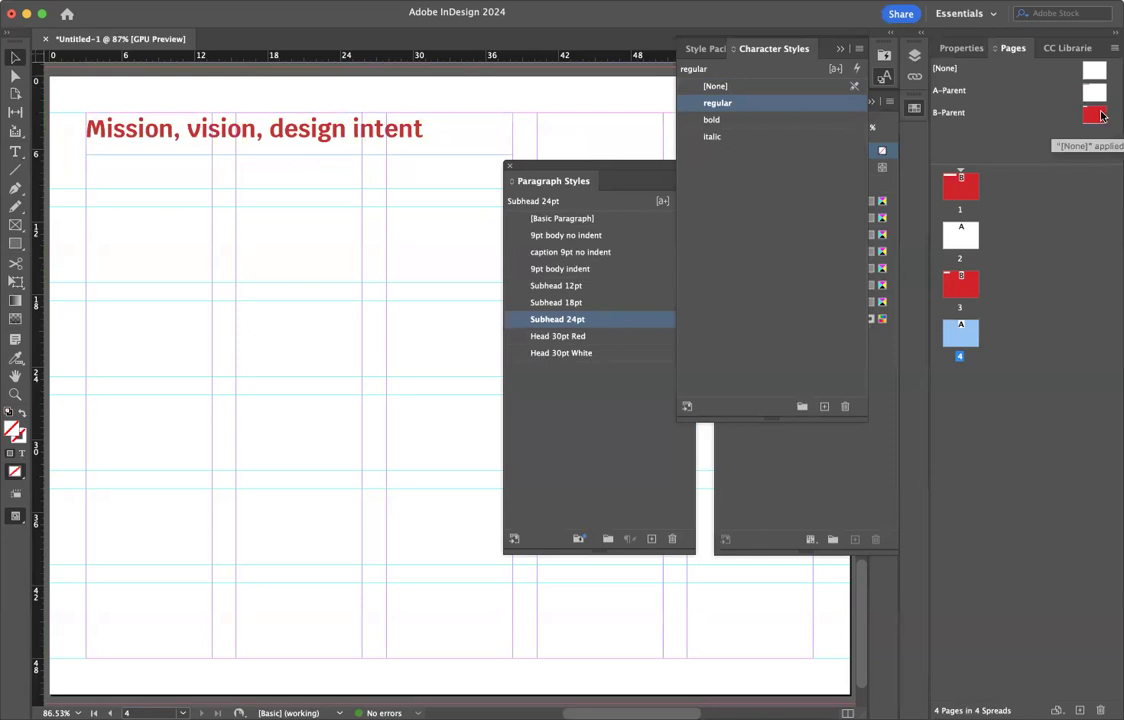
Step: Insert a page based on B-Parent after page 4 and change its overridden heading to "Logos and fonts"
drag(966, 110, 983, 348)
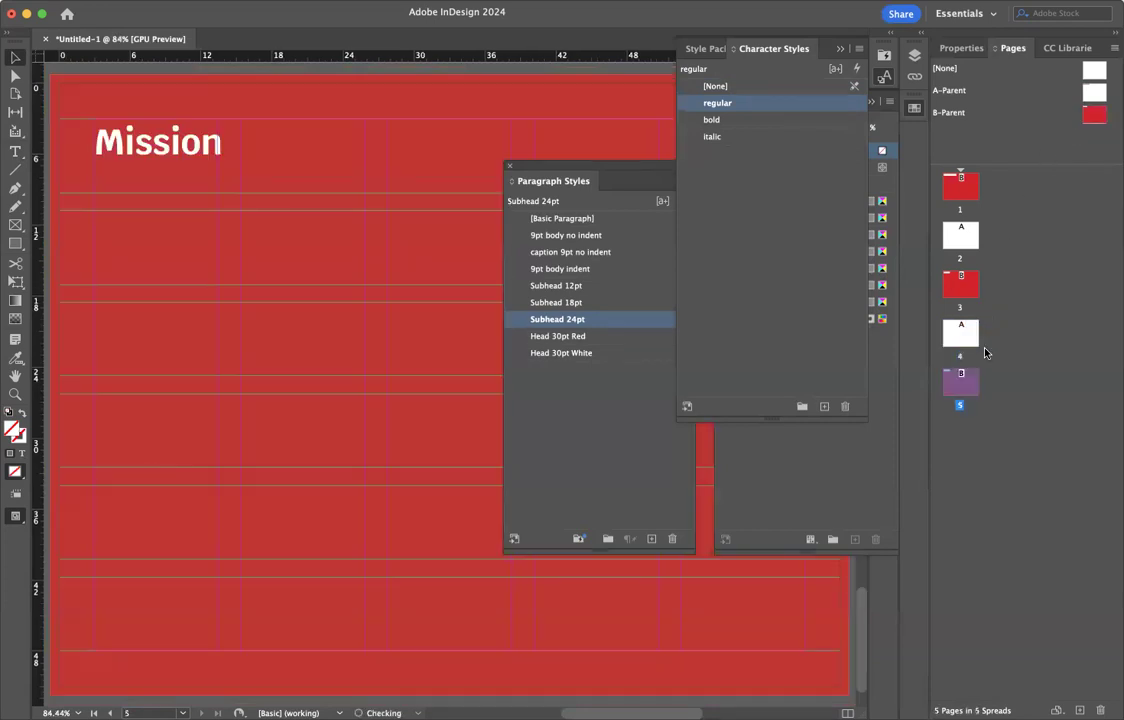
click(172, 155)
double_click(172, 150)
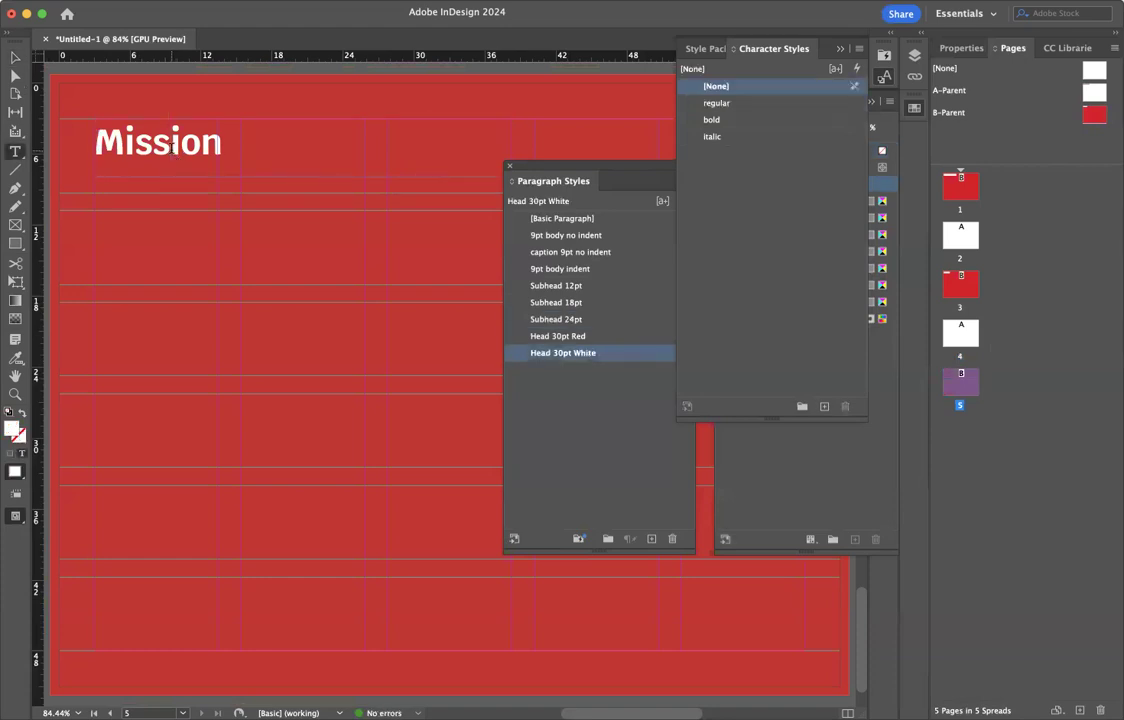
drag(220, 142, 90, 125)
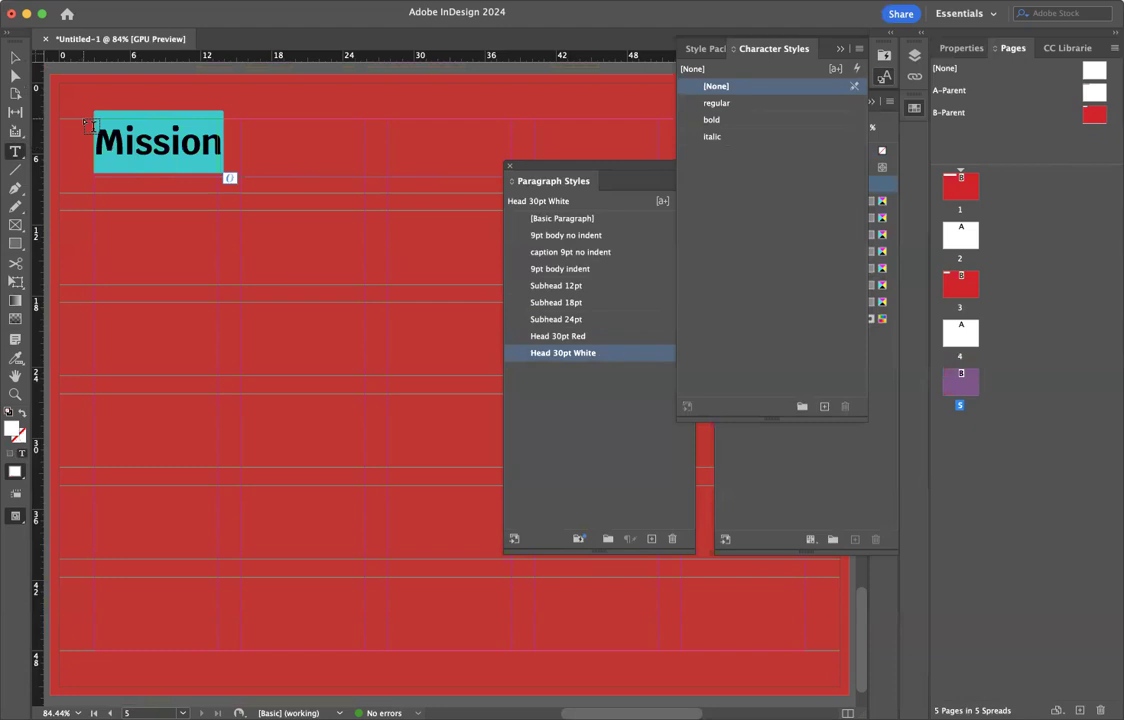
text(Lo)
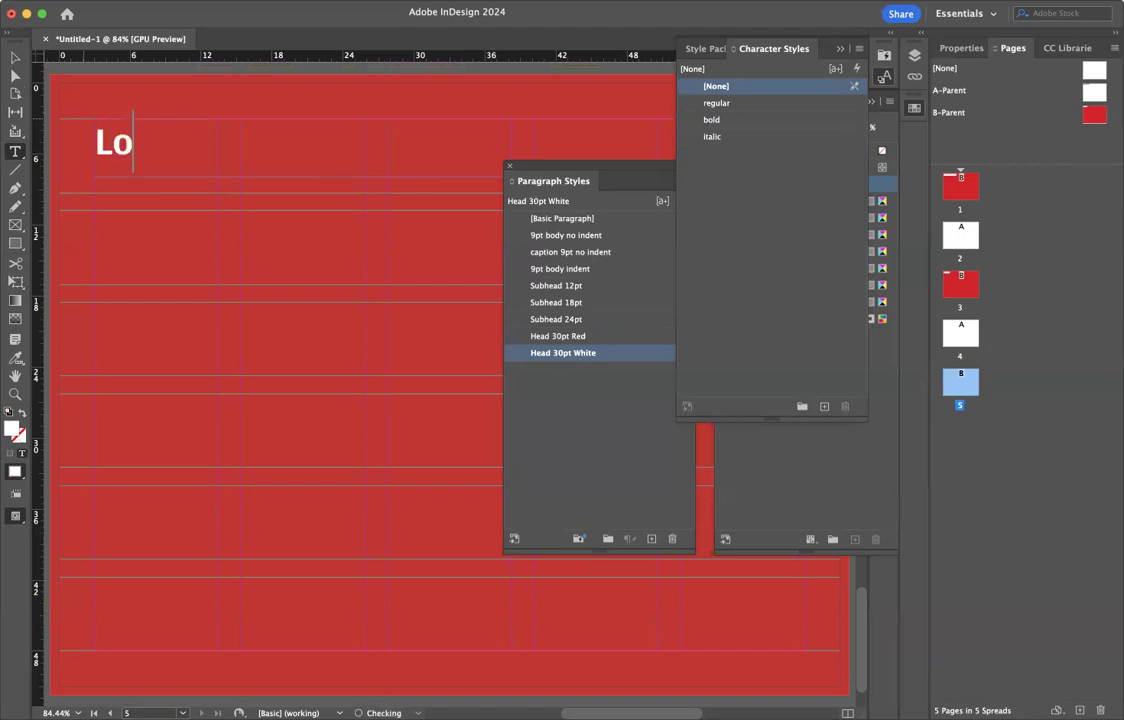
text(gos and Fonts)
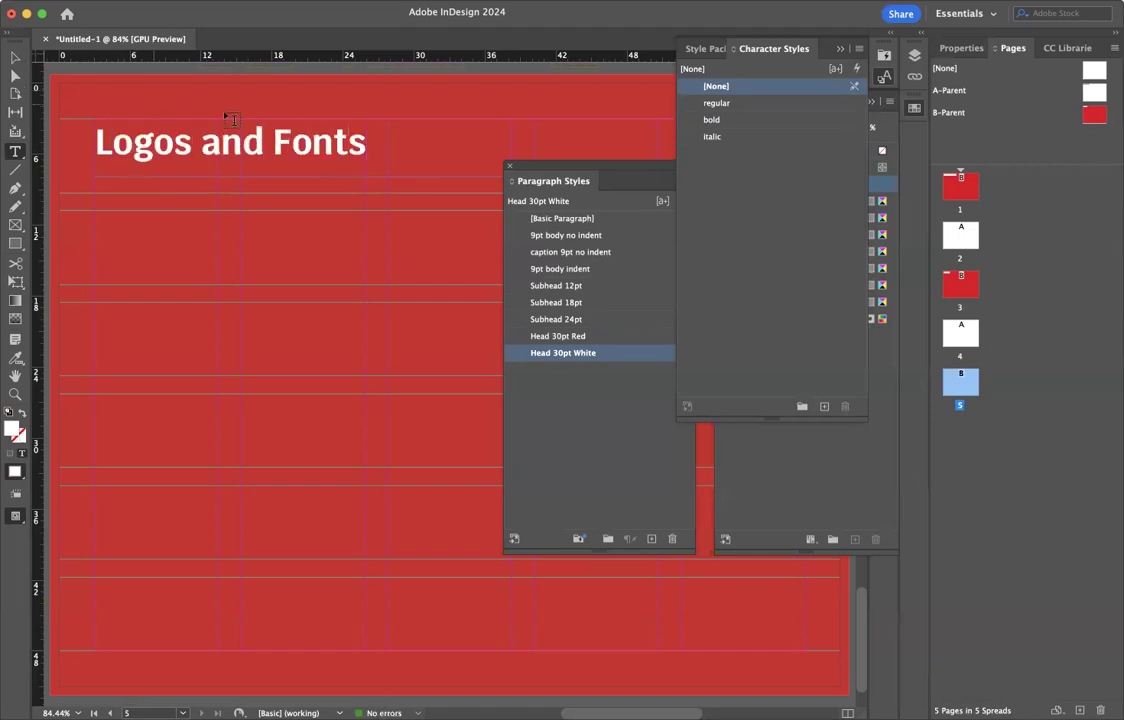
drag(271, 135, 291, 140)
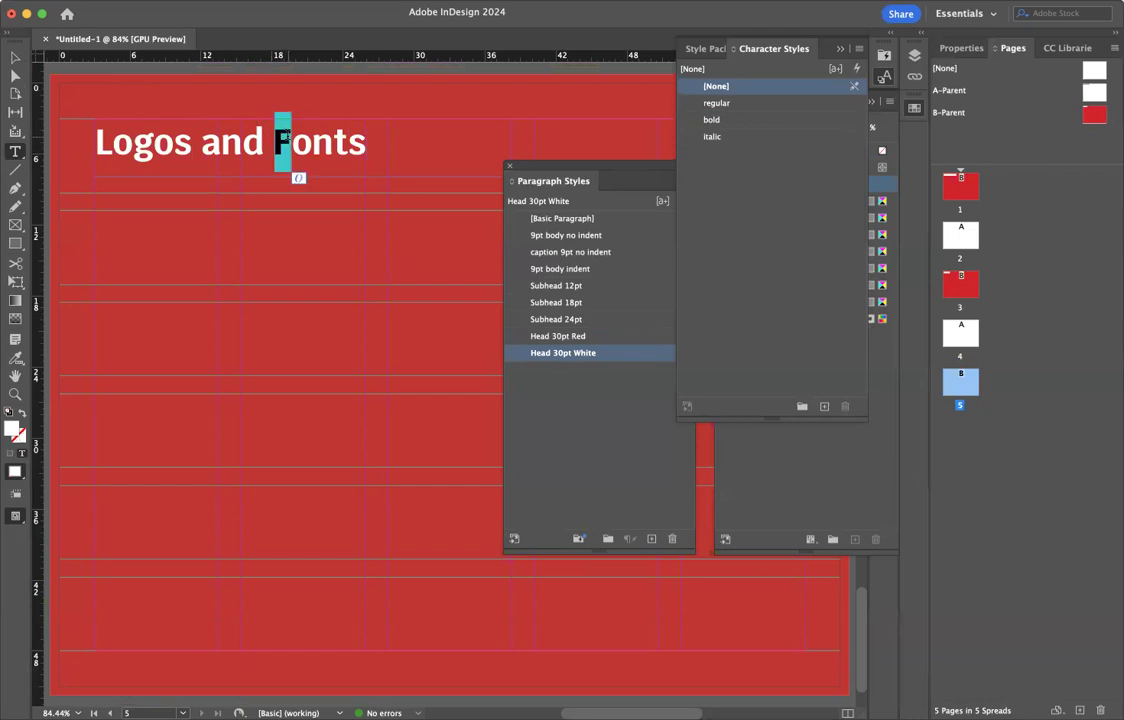
text(f)
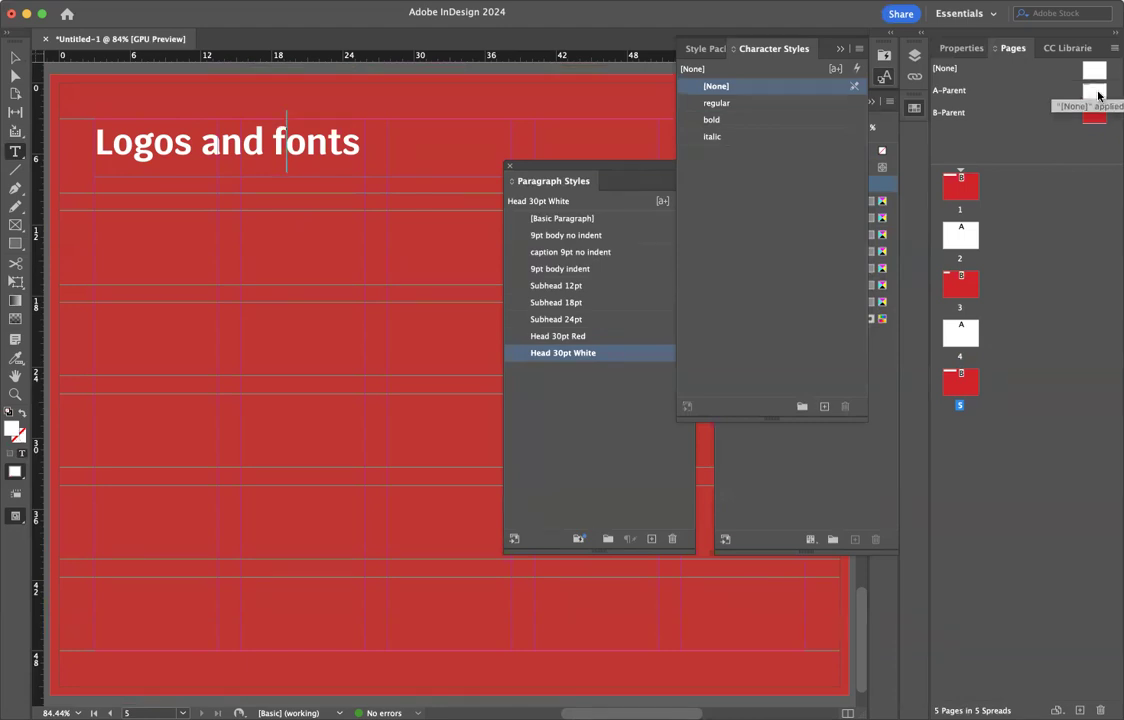
Step: Insert a page based on A-Parent after page 5 and change its overridden heading to "Logos black and white"
drag(1093, 94, 982, 407)
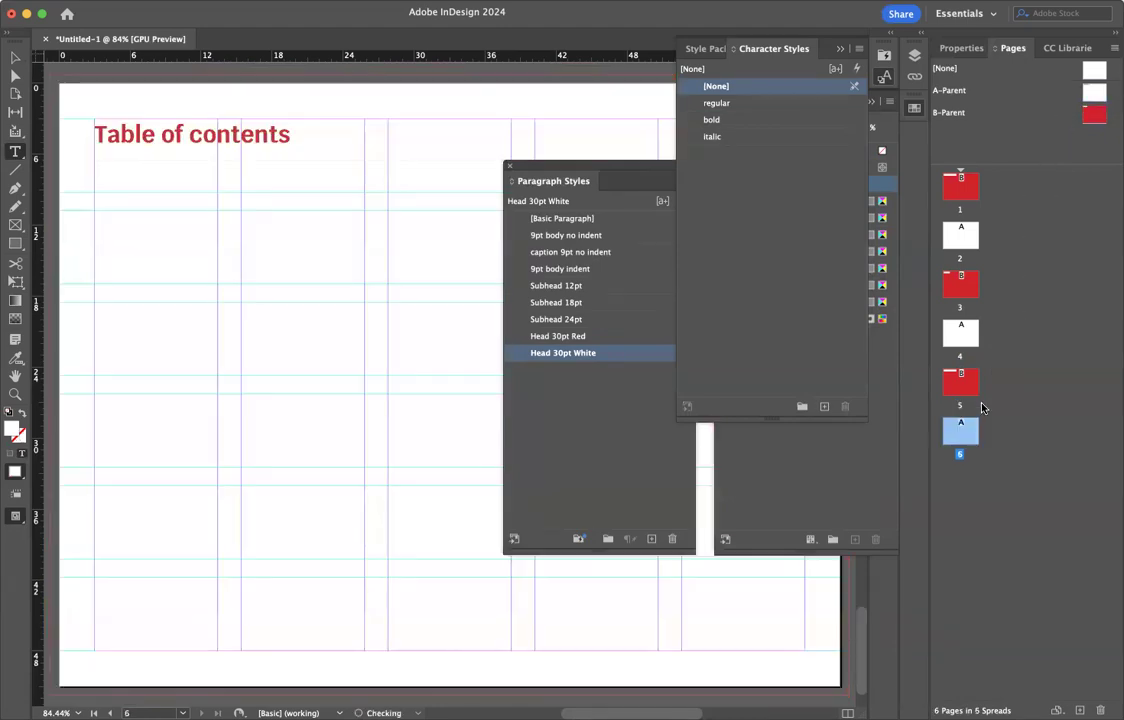
shift+super+click(243, 137)
triple_click(241, 131)
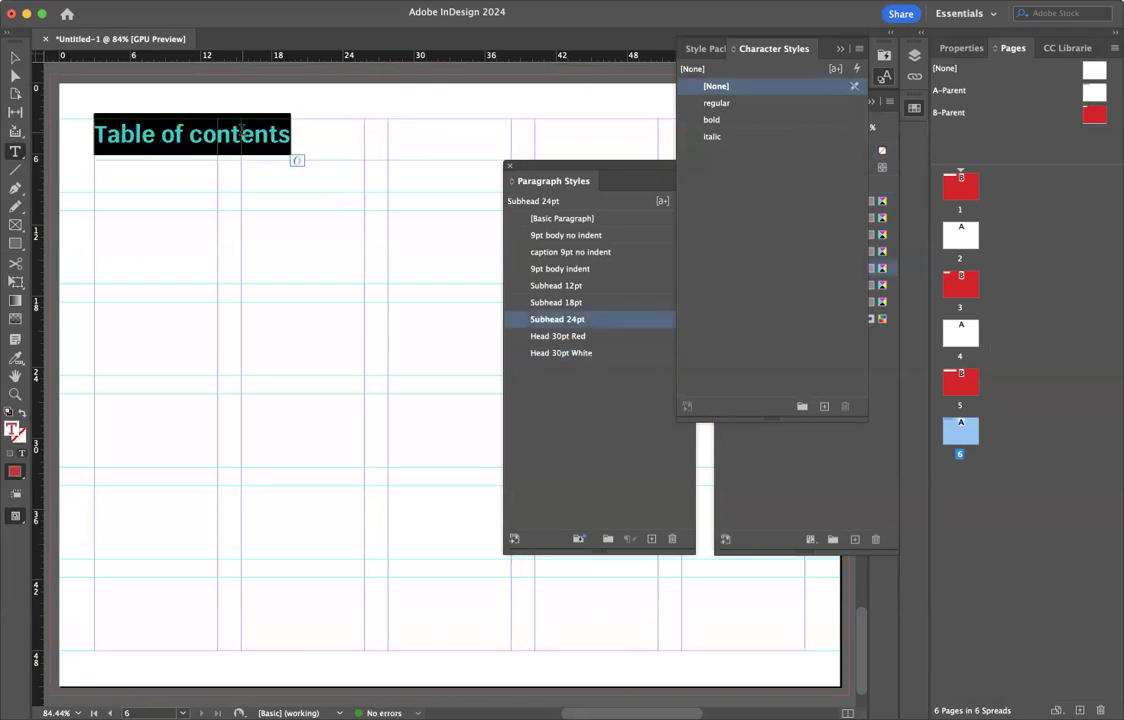
text(Logos black and wh)
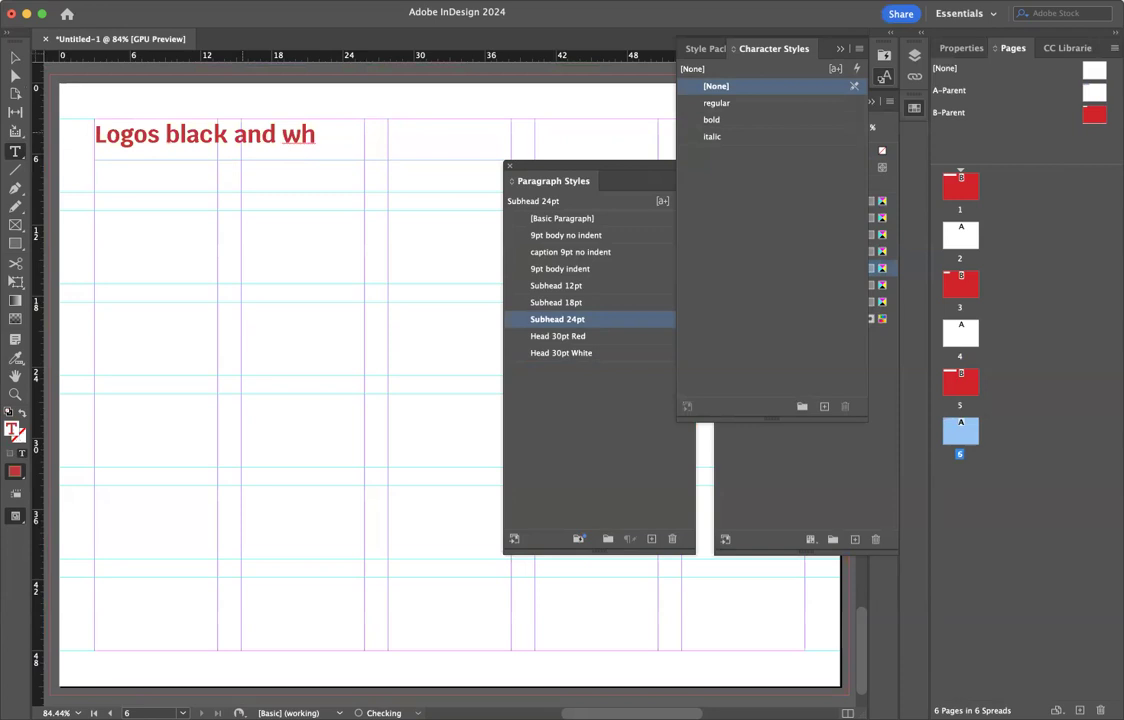
text(ite)
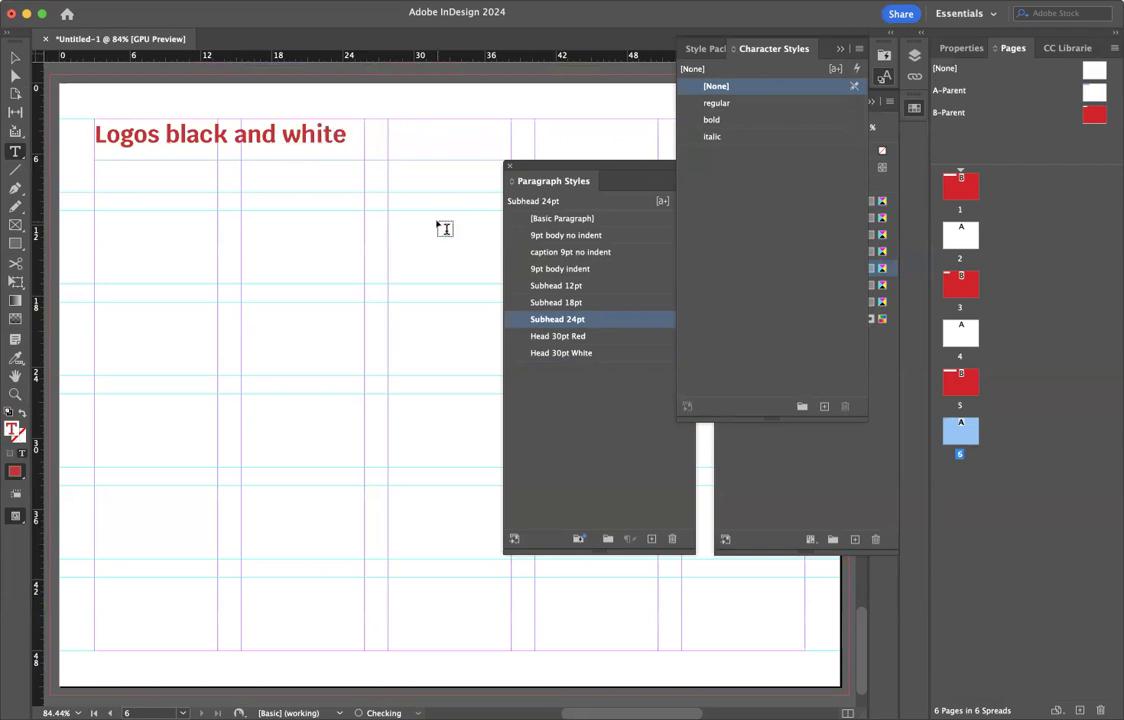
click(995, 378)
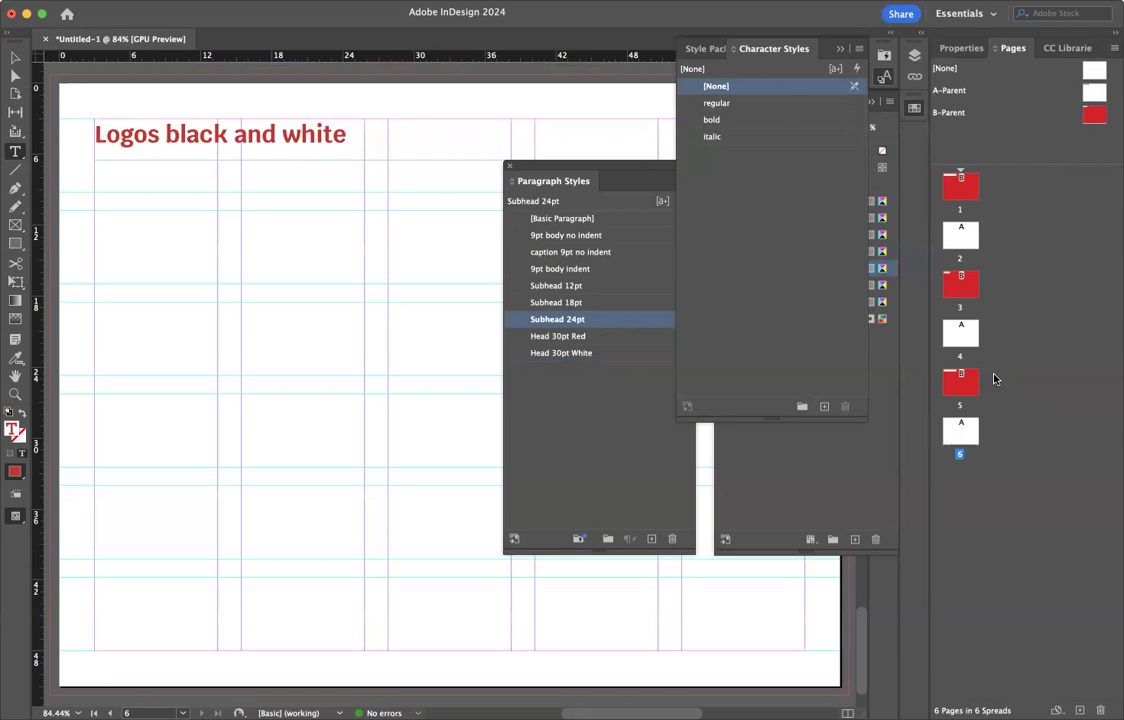
Step: Insert a page based on A-Parent after page 6 and change its overridden heading to "Colors"
drag(1095, 97, 984, 455)
double_click(955, 490)
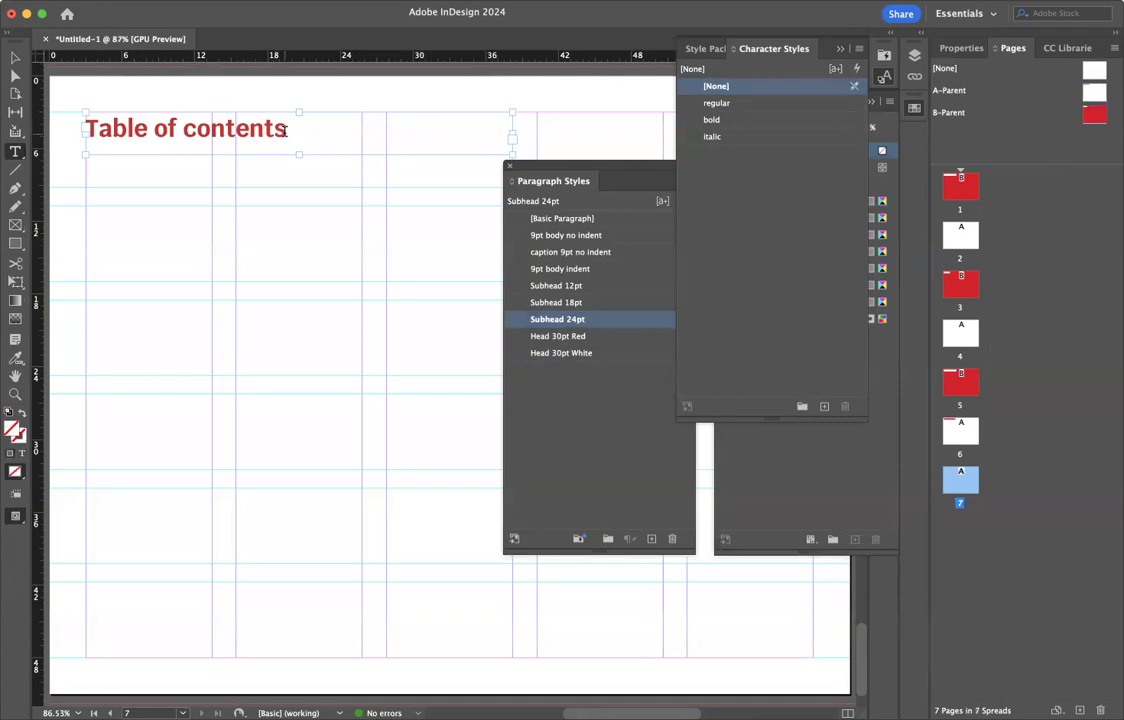
triple_click(247, 120)
text(Colors)
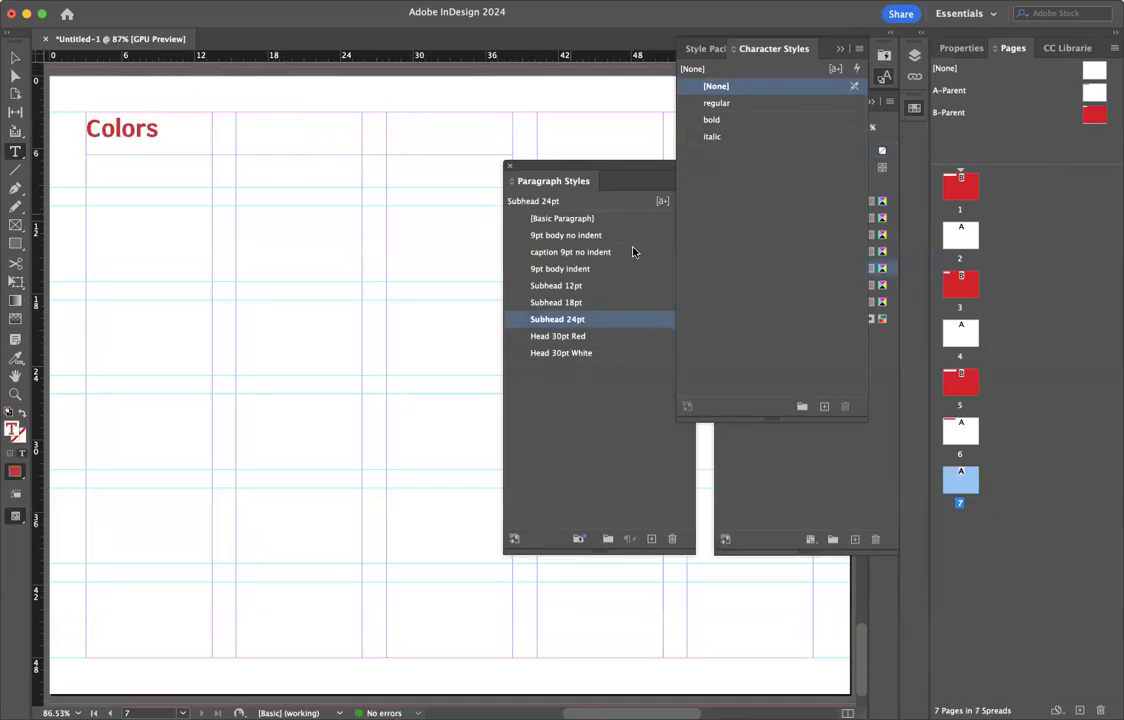
click(1036, 351)
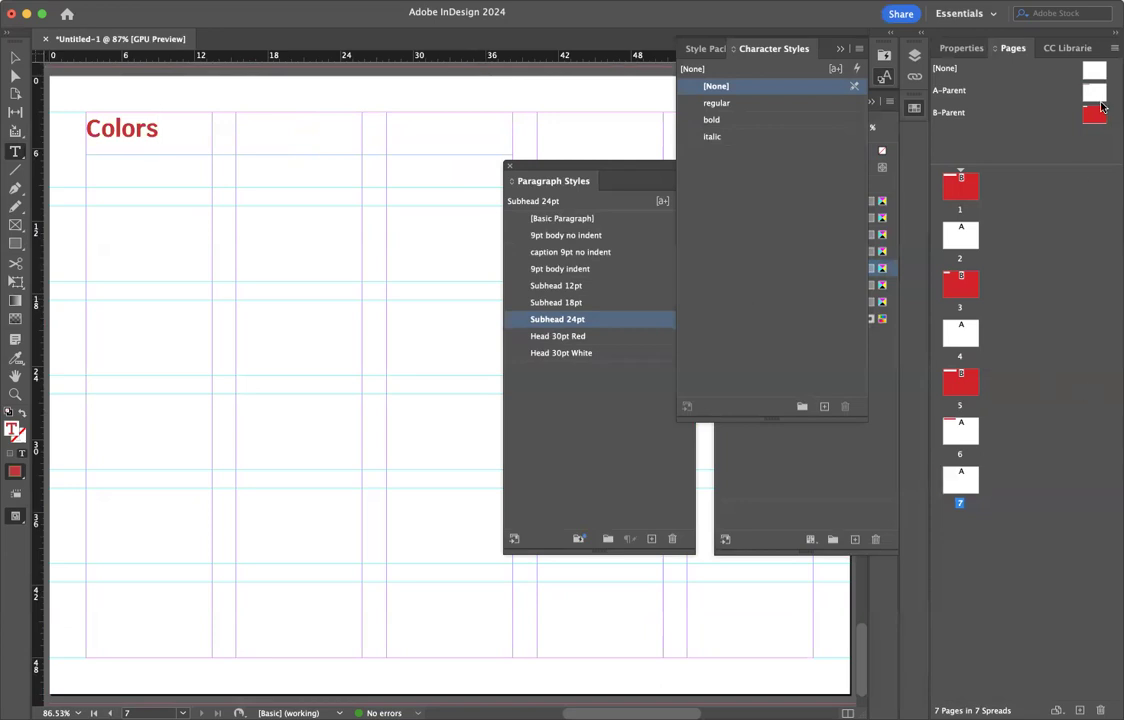
Step: Insert a page based on A-Parent after page 7 and change its overridden heading to "Logos color"
drag(1092, 92, 975, 500)
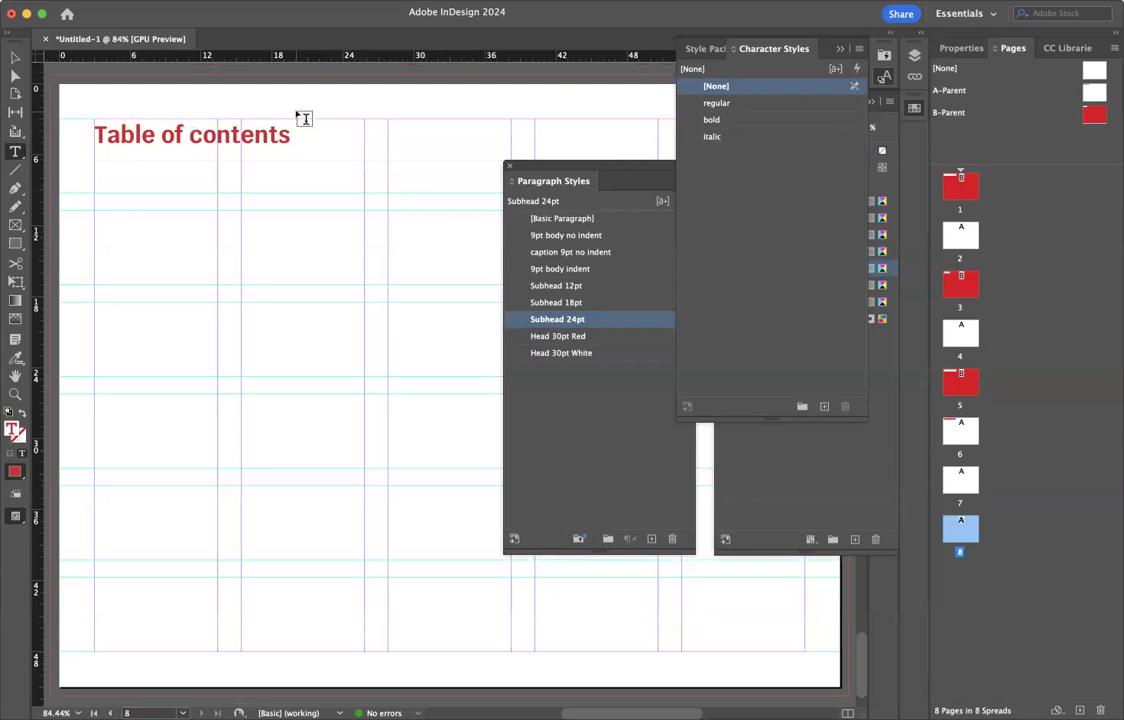
click(258, 135)
triple_click(258, 135)
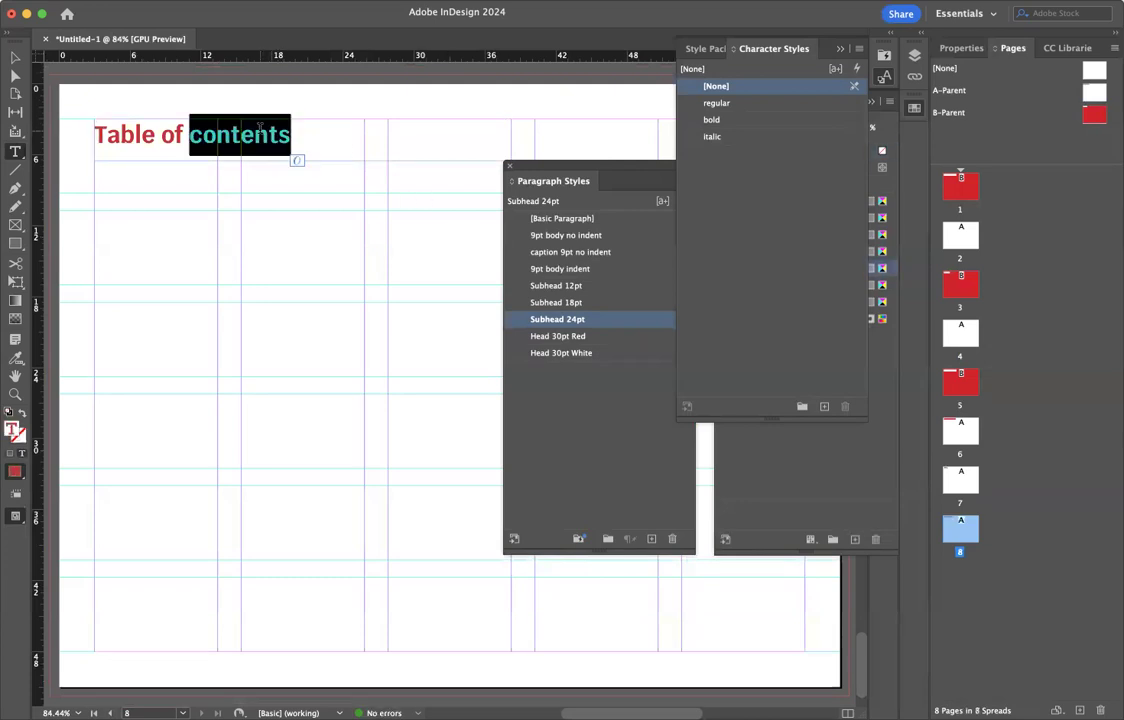
text(Log)
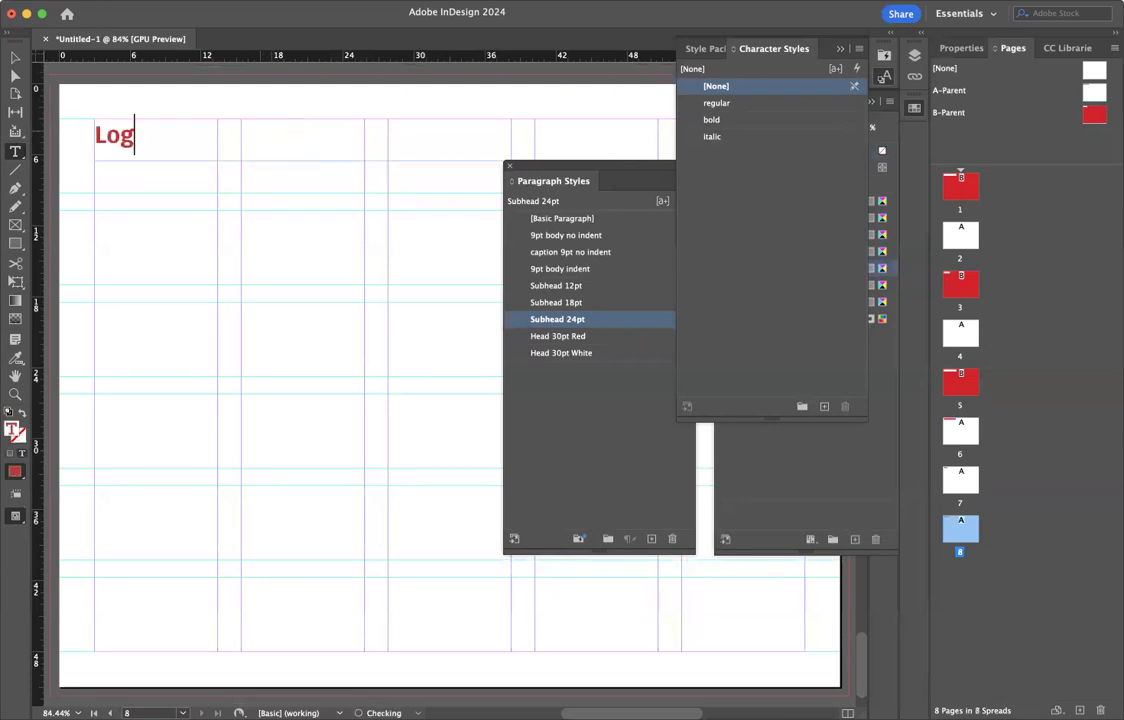
text(os color)
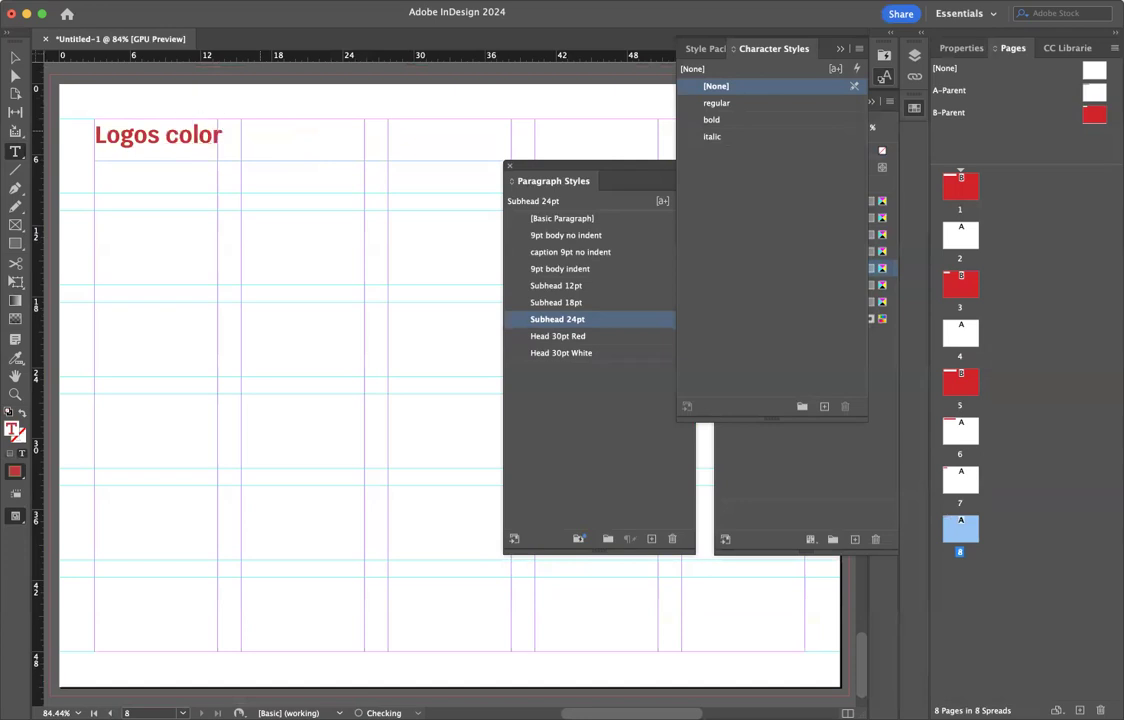
click(1028, 448)
Step: Insert a page based on A-Parent after page 8 and change its overridden heading to "Fonts"
drag(1089, 96, 984, 548)
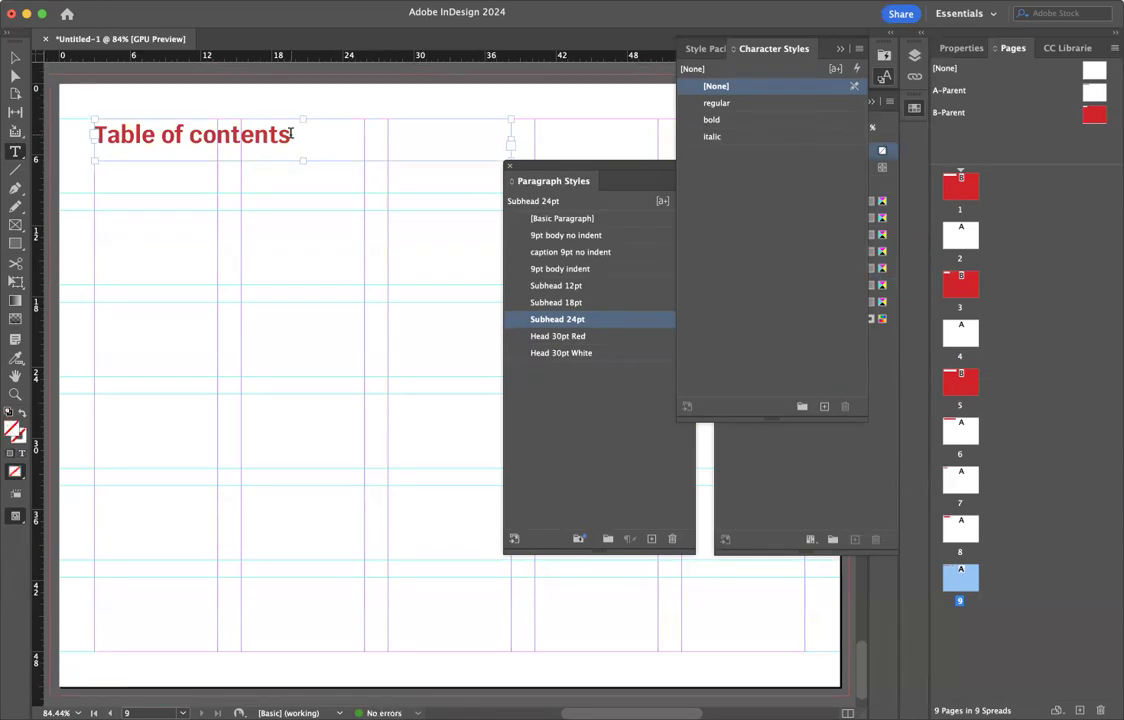
drag(291, 134, 119, 90)
text(Fonts)
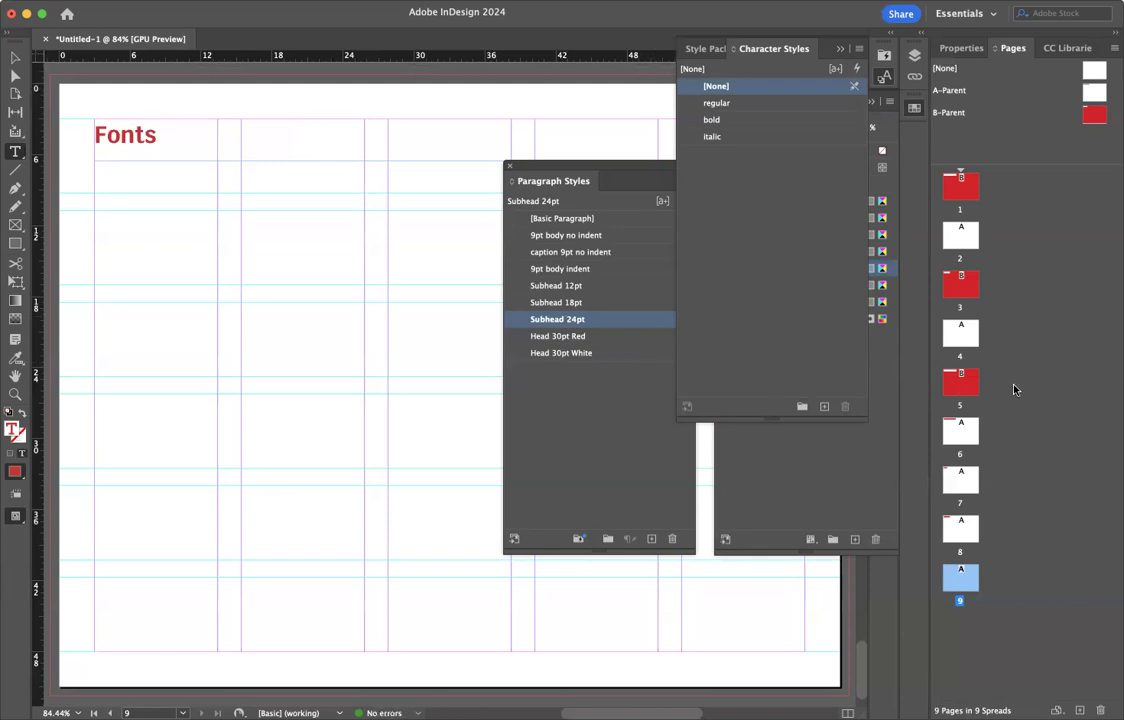
Step: Insert a page based on B-Parent after page 9 and change its overridden heading to "Letterhead"
click(1095, 117)
drag(1095, 117, 981, 589)
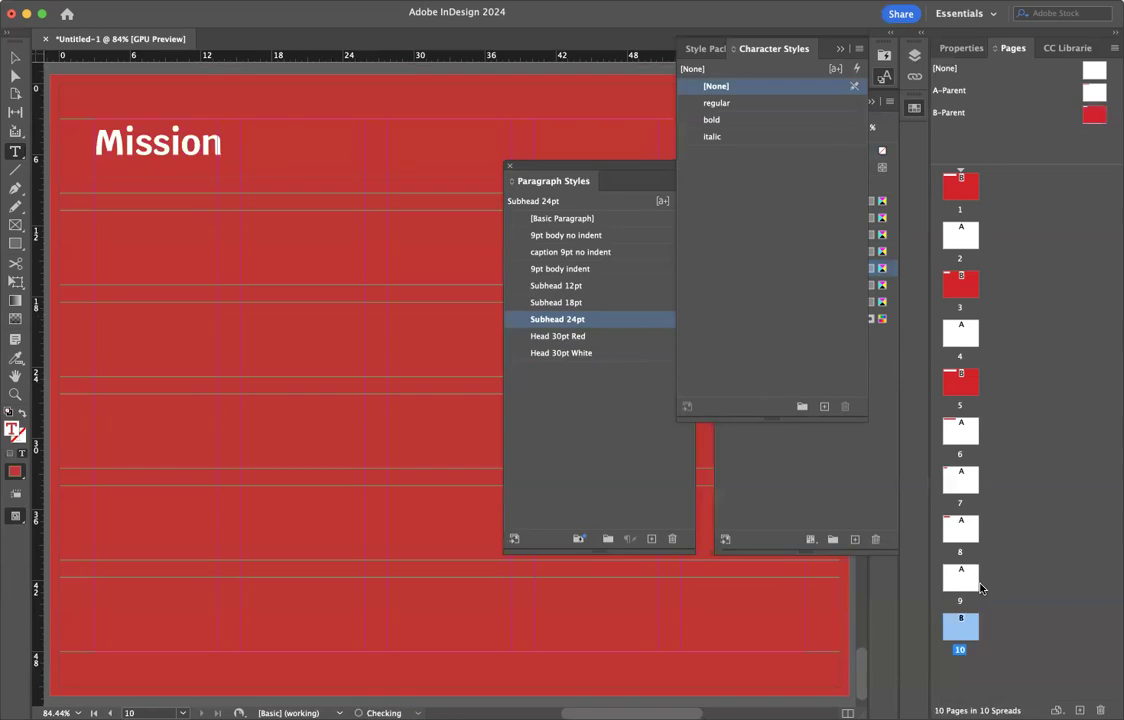
click(200, 140)
drag(222, 141, 94, 123)
text(Le)
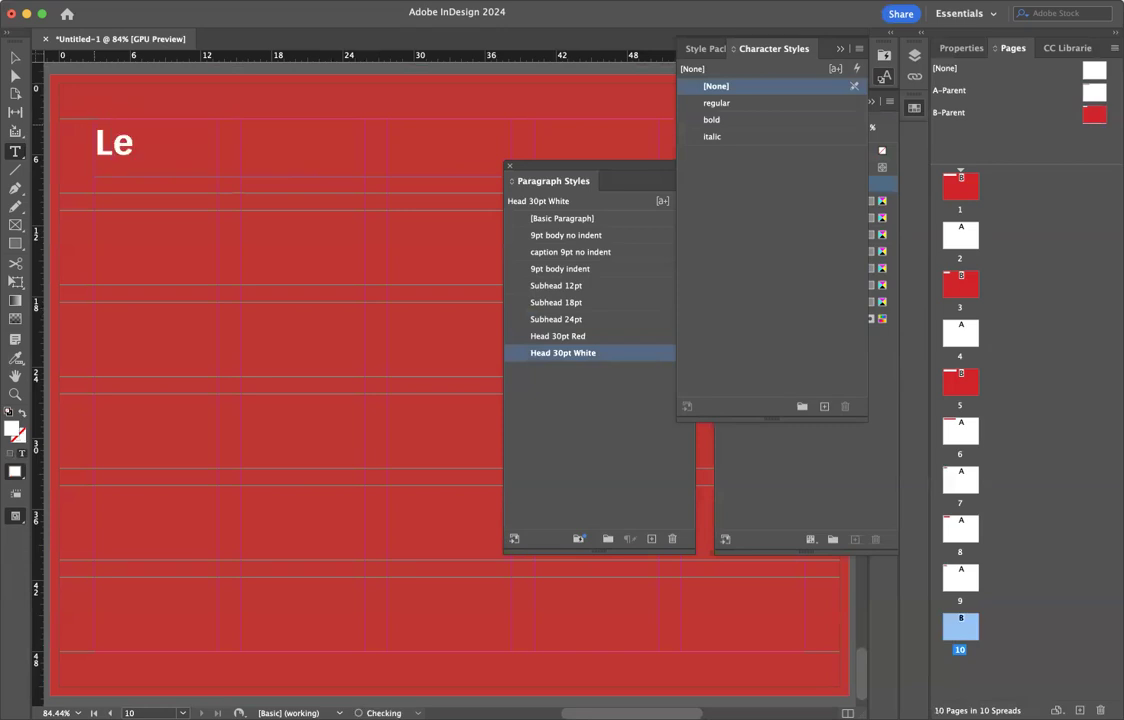
text(tterhead)
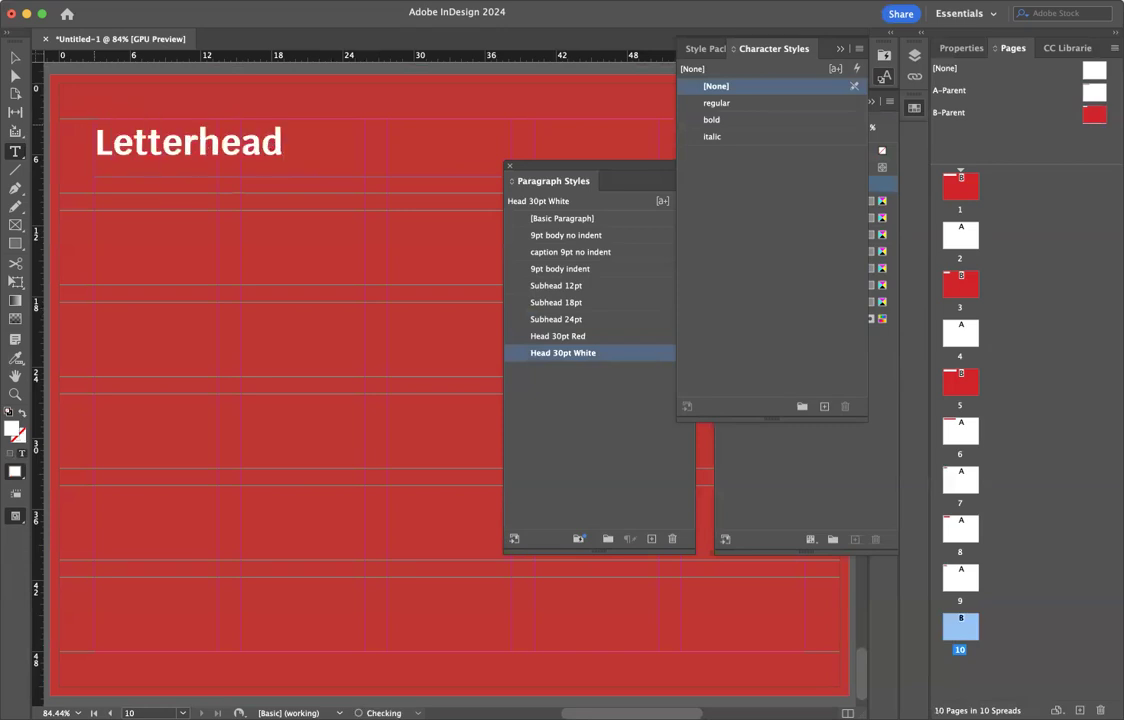
click(1008, 454)
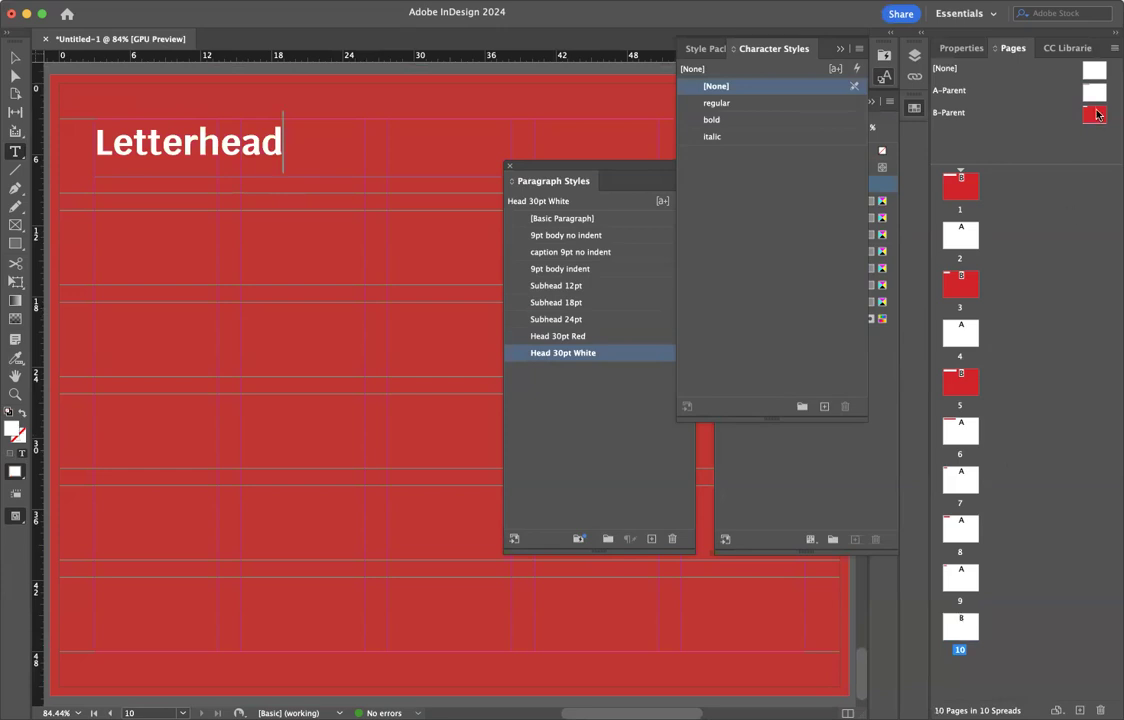
Step: Insert a page based on A-Parent after page 10 and change its overridden heading to "Business cards"
drag(963, 90, 984, 650)
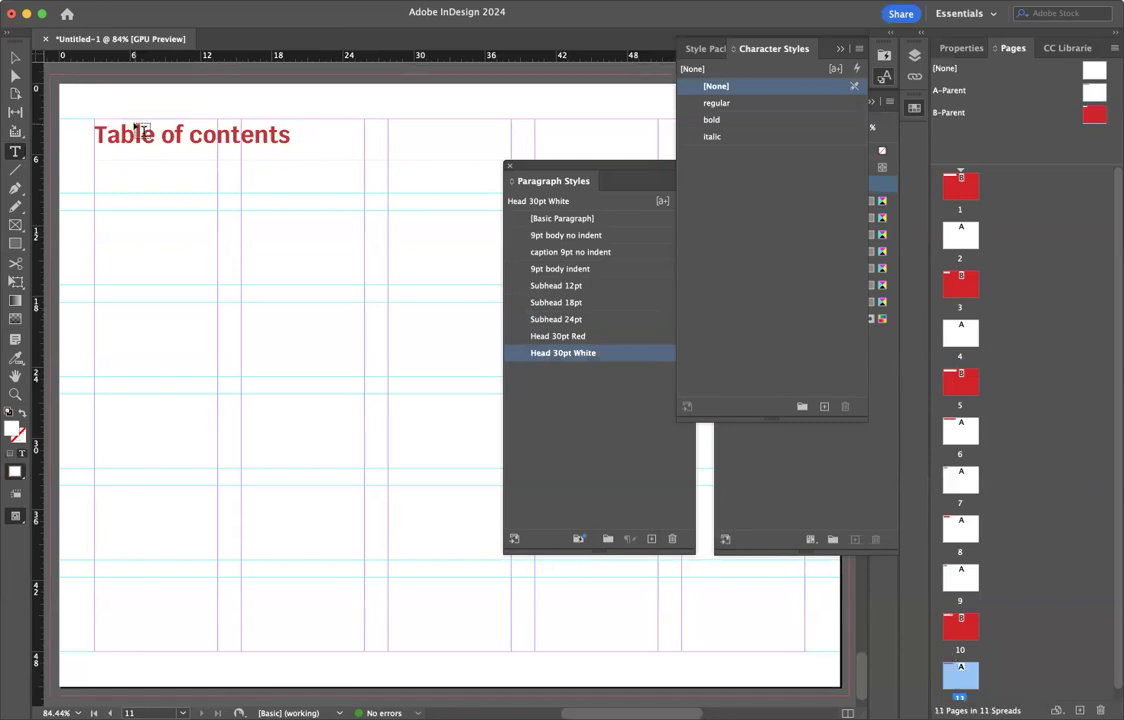
click(211, 136)
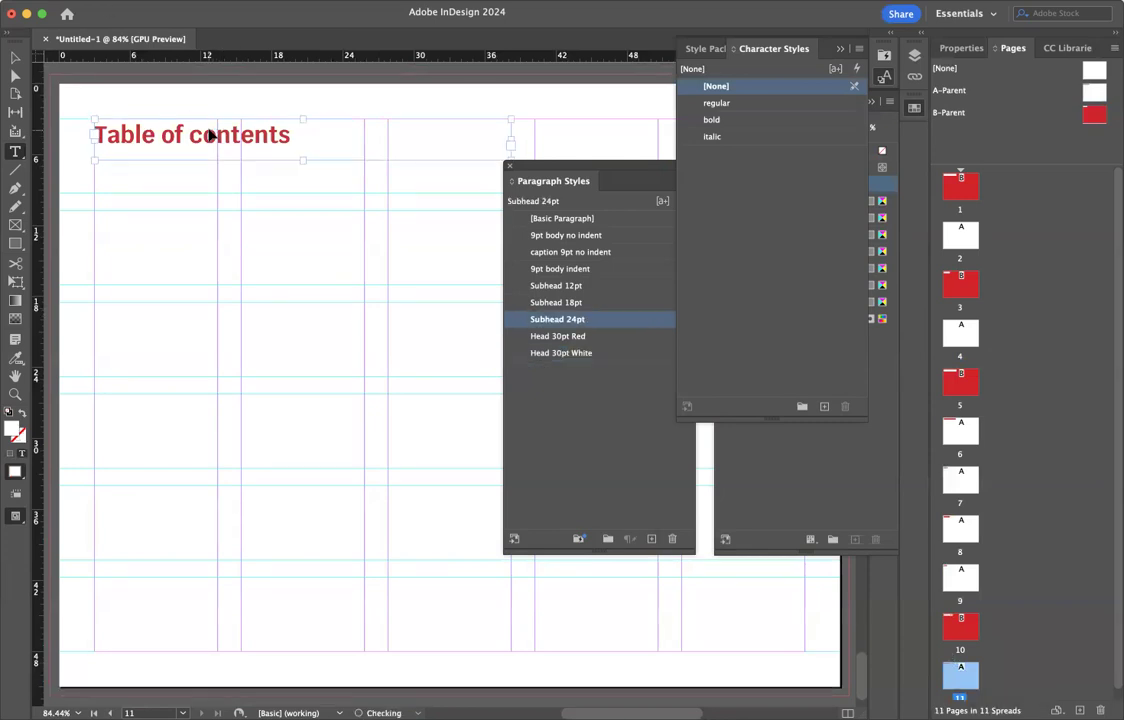
drag(289, 137, 92, 114)
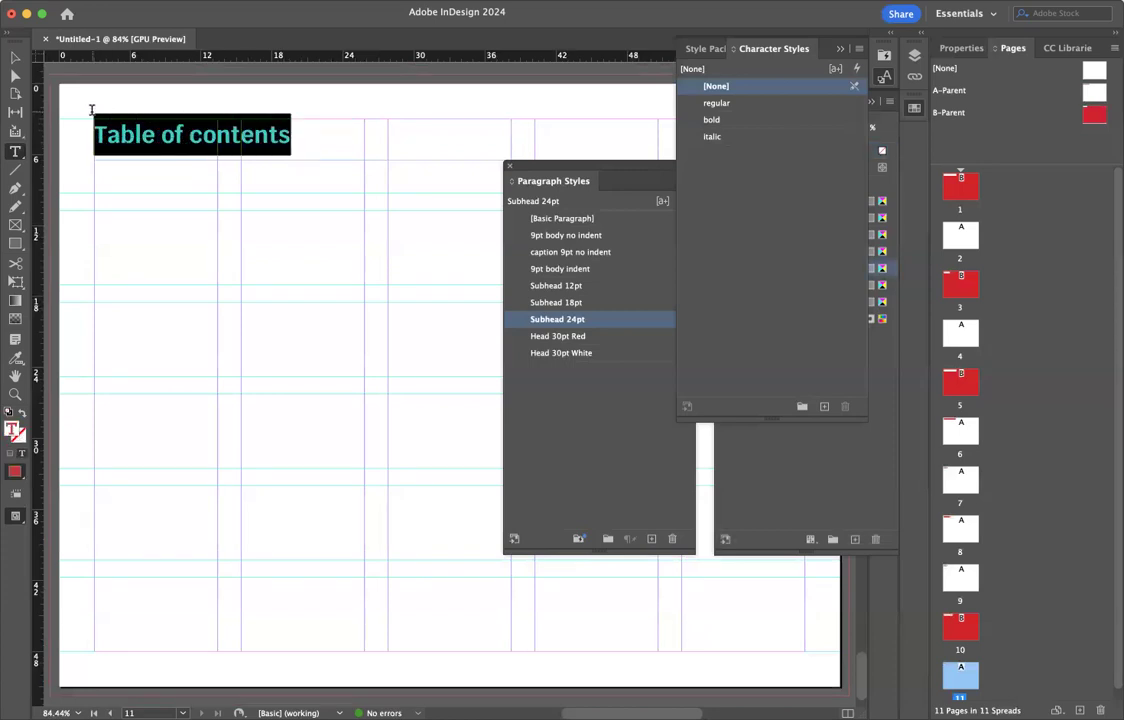
text(Business)
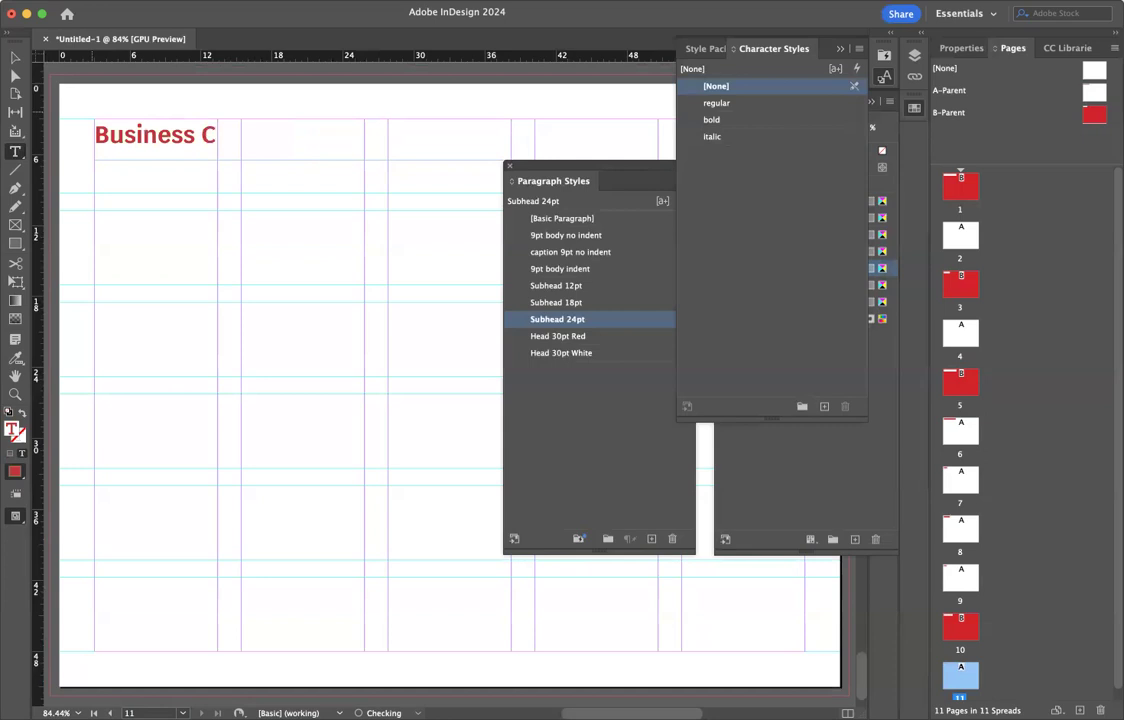
text( cards)
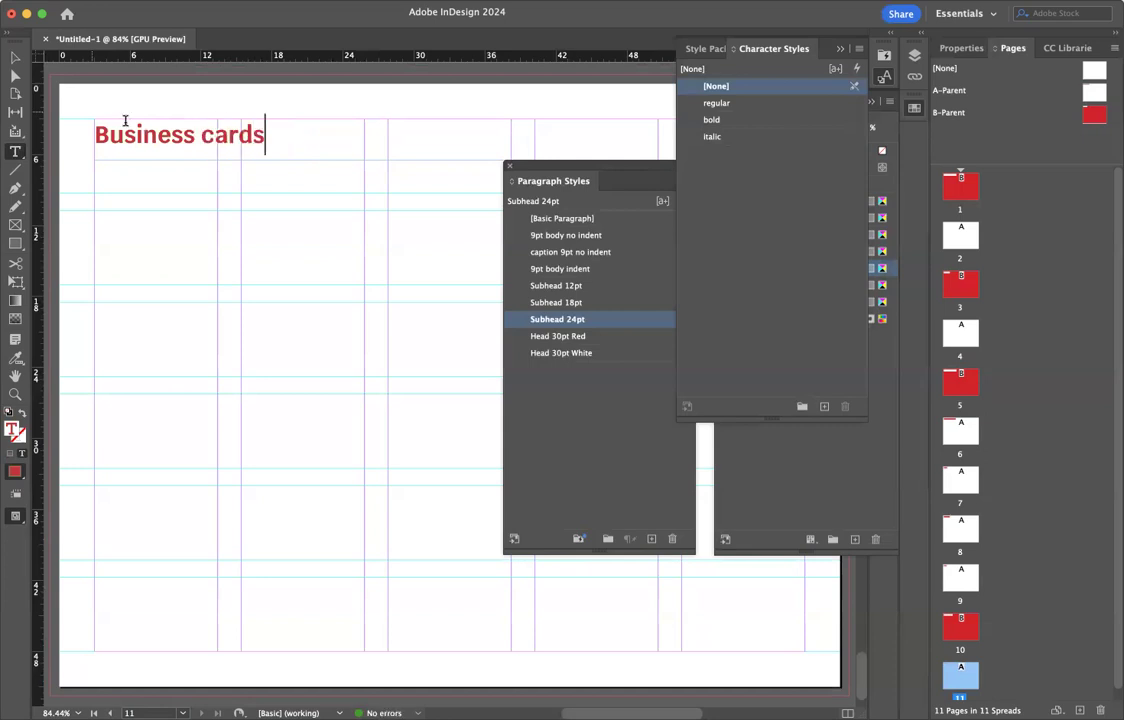
Step: Insert a page based on A-Parent after page 11 and change its overridden heading to "Letterhead"
scroll(1039, 400, down, 1)
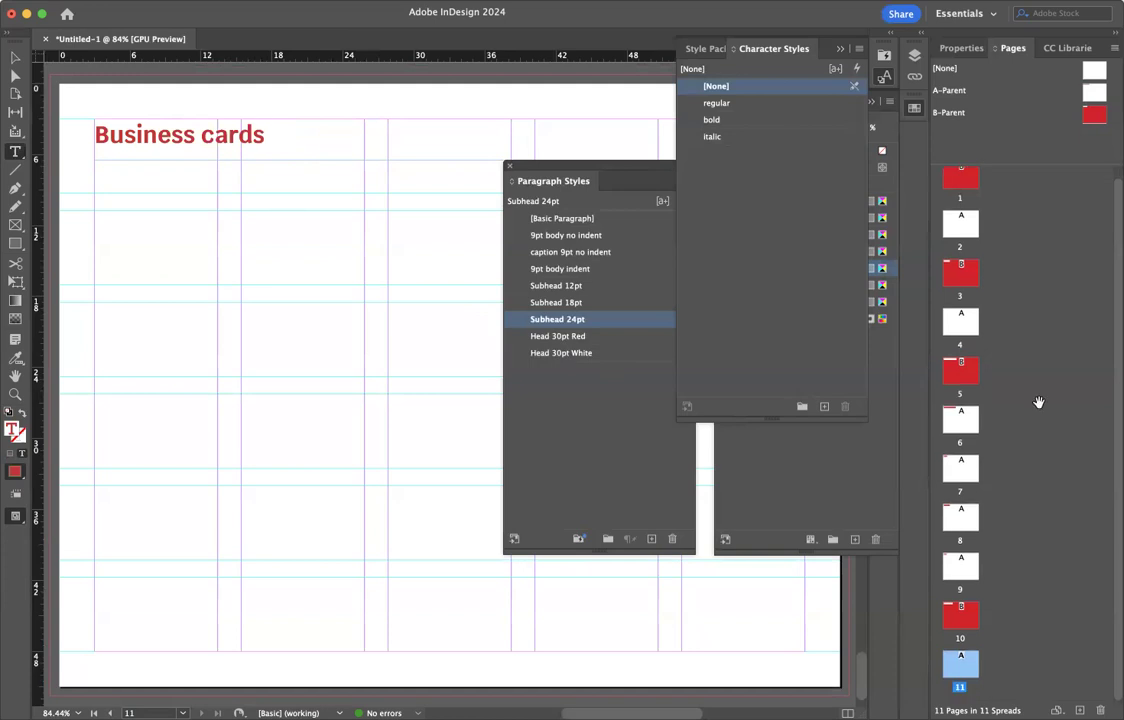
drag(1090, 95, 989, 670)
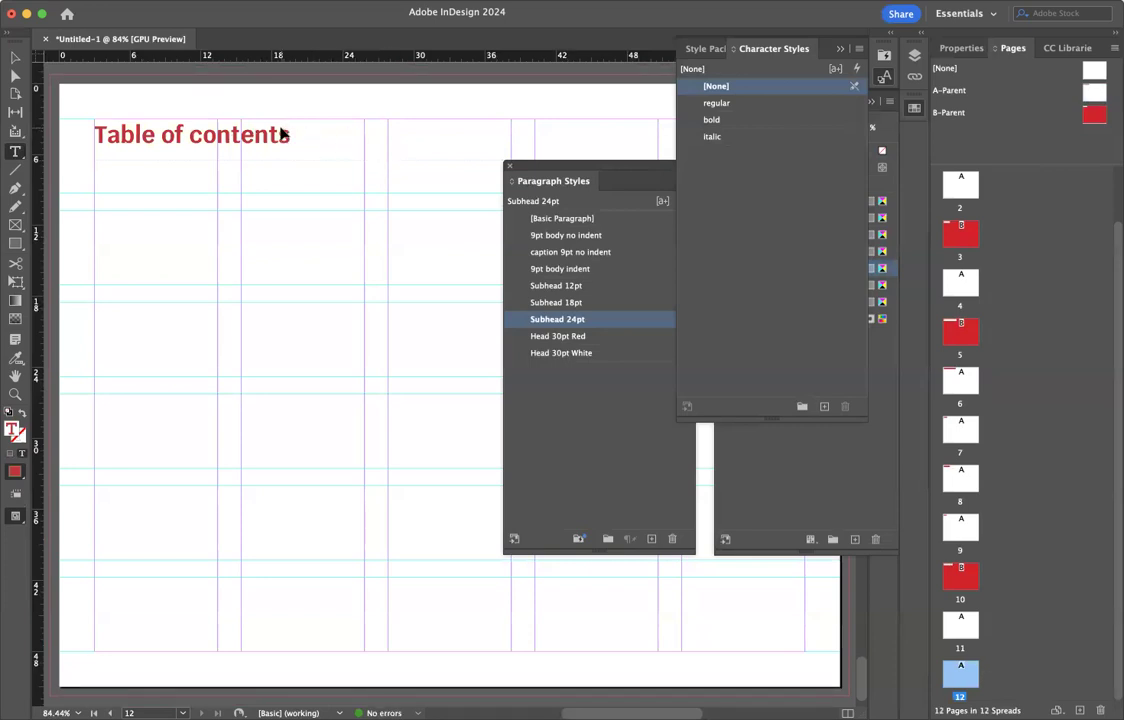
drag(290, 135, 78, 111)
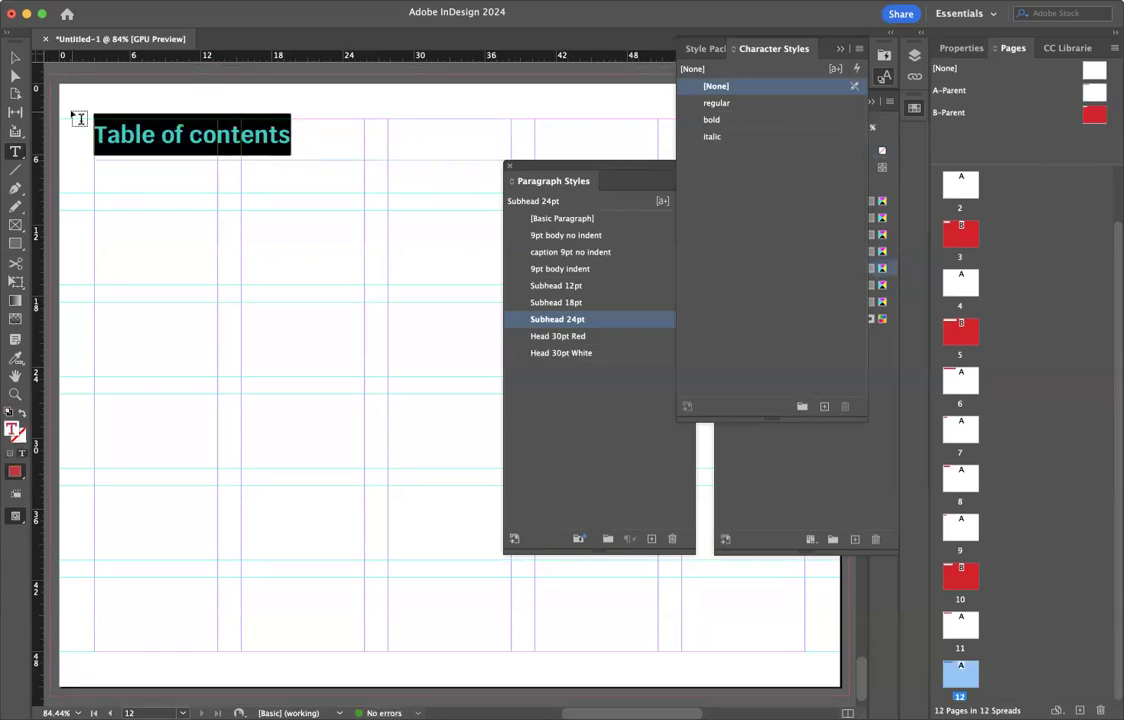
text(Letterhead)
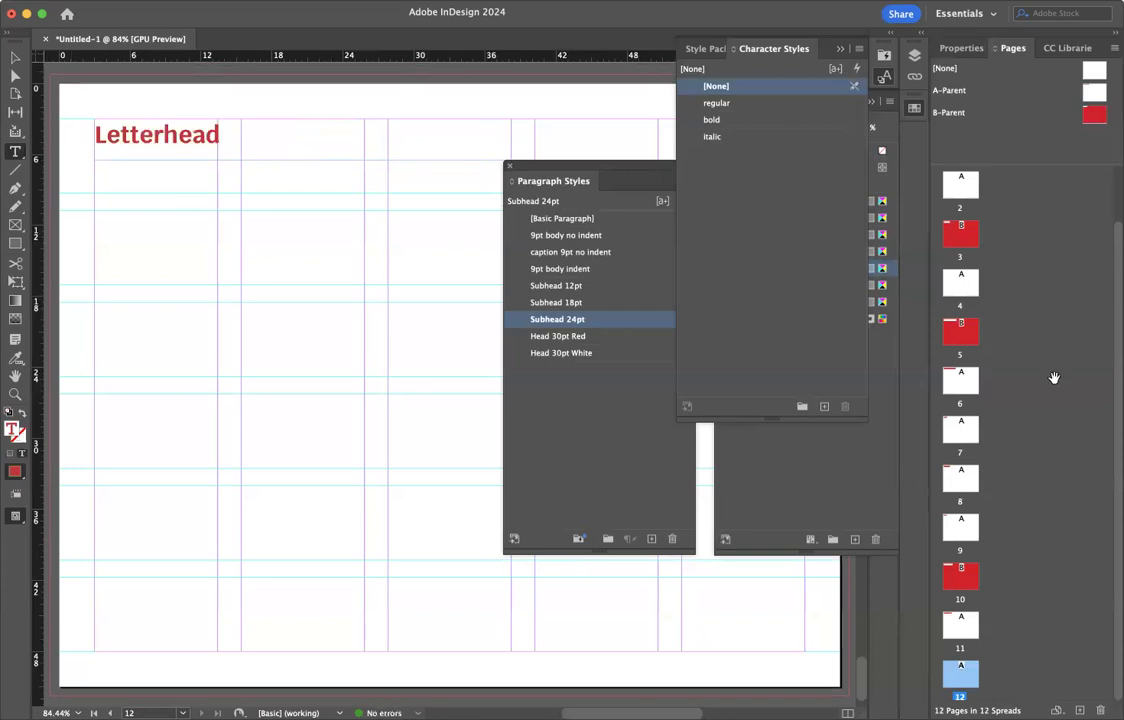
Step: Insert a page based on A-Parent after page 12 and change its overridden heading to "#10 envelope"
drag(1095, 94, 978, 672)
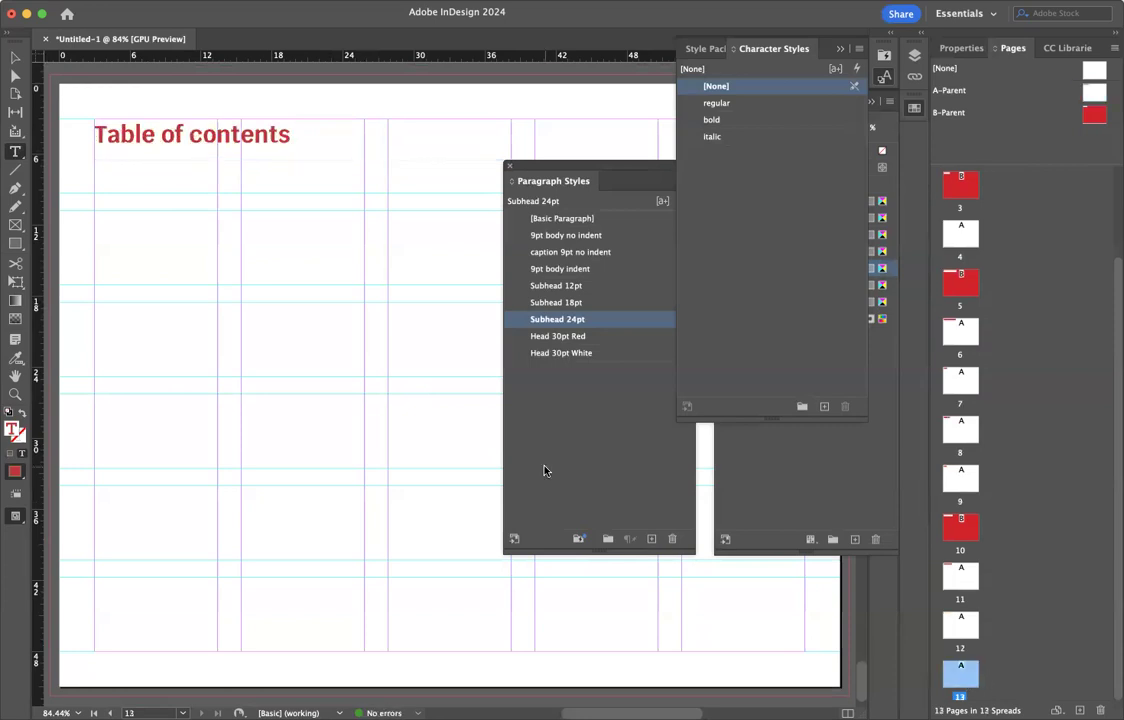
click(250, 136)
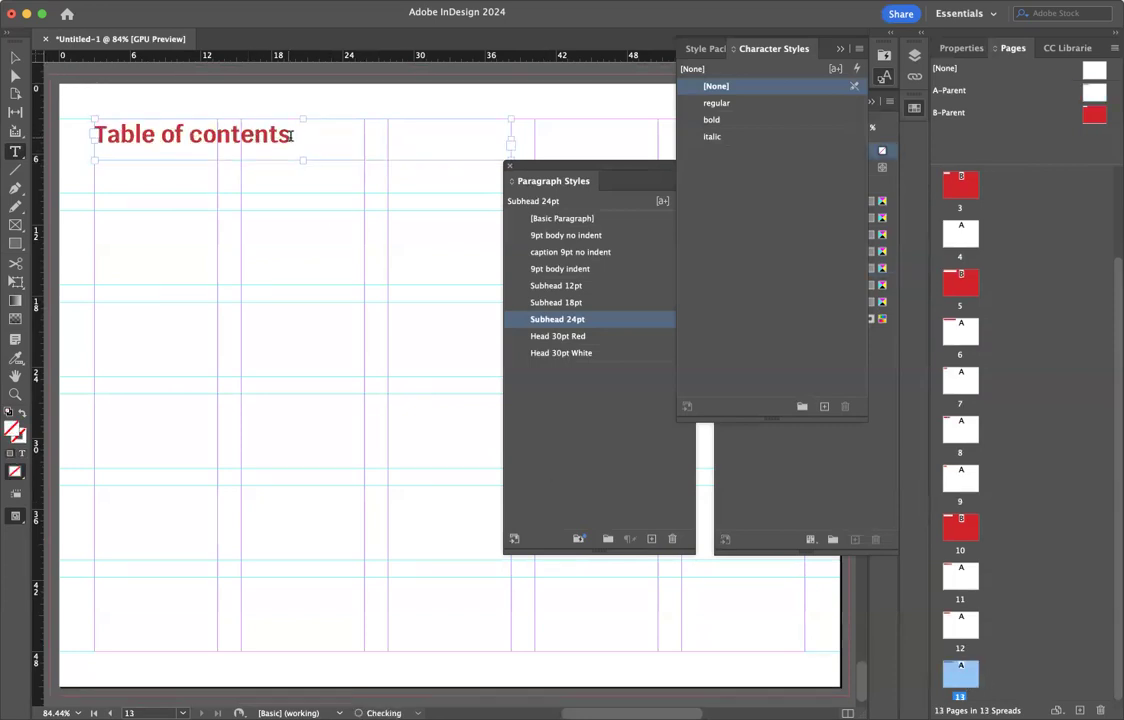
drag(290, 136, 170, 97)
text(Envelope)
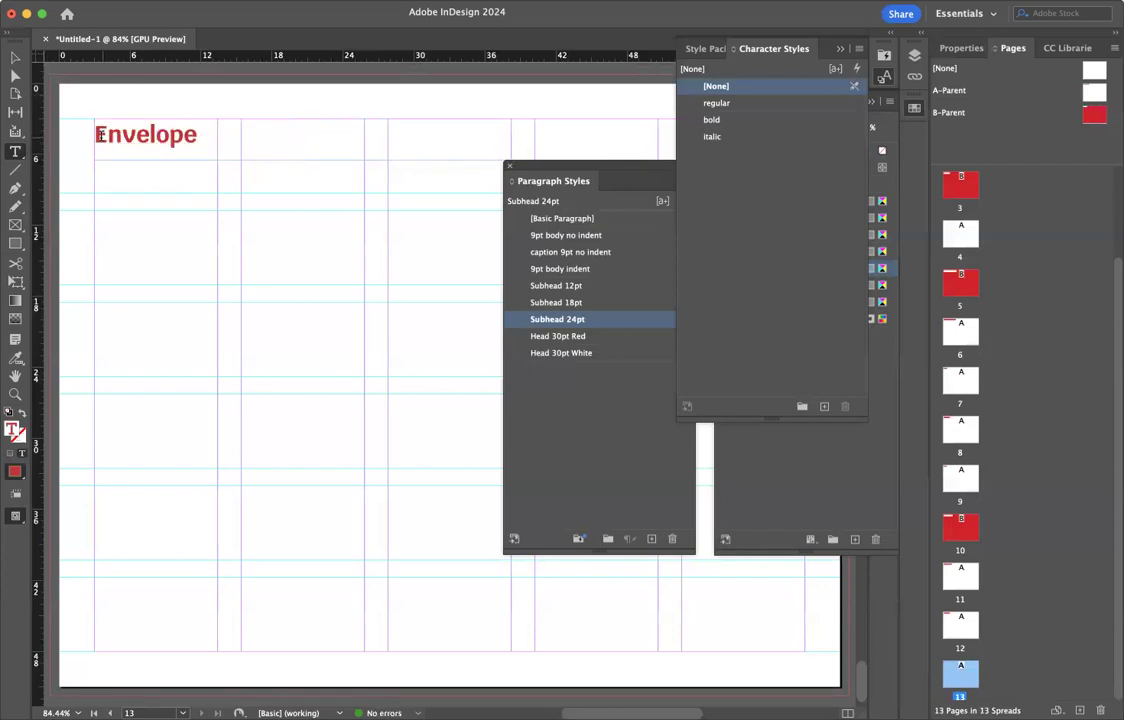
drag(94, 135, 106, 135)
text(#10 )
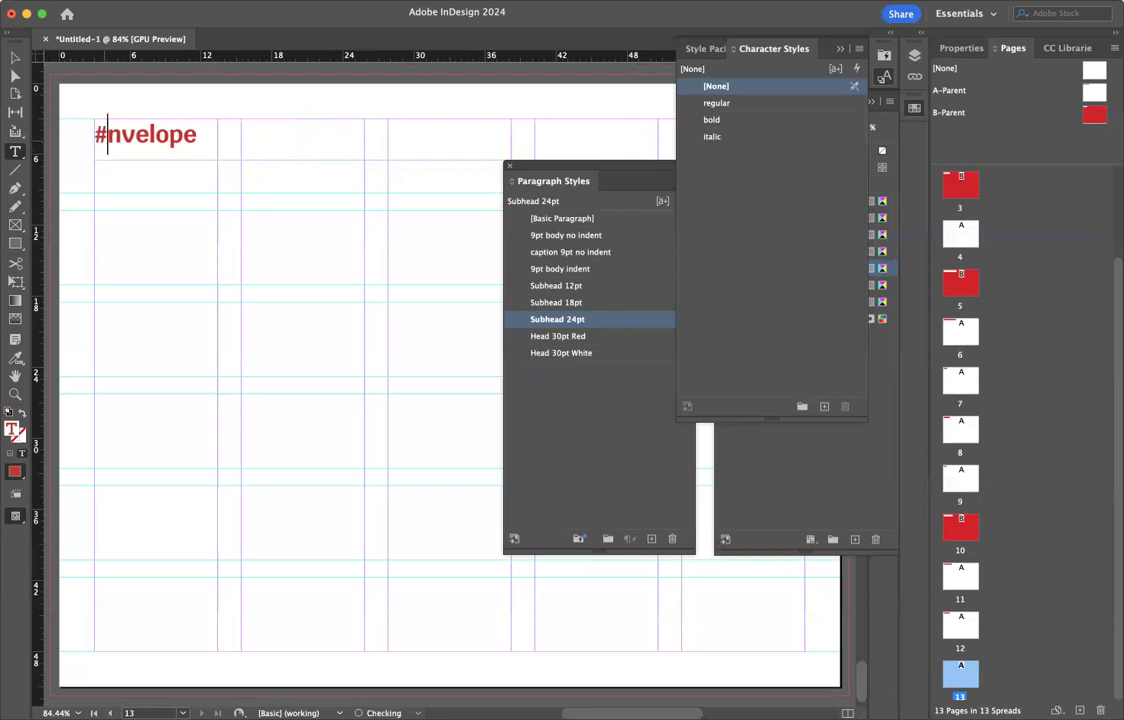
text(e)
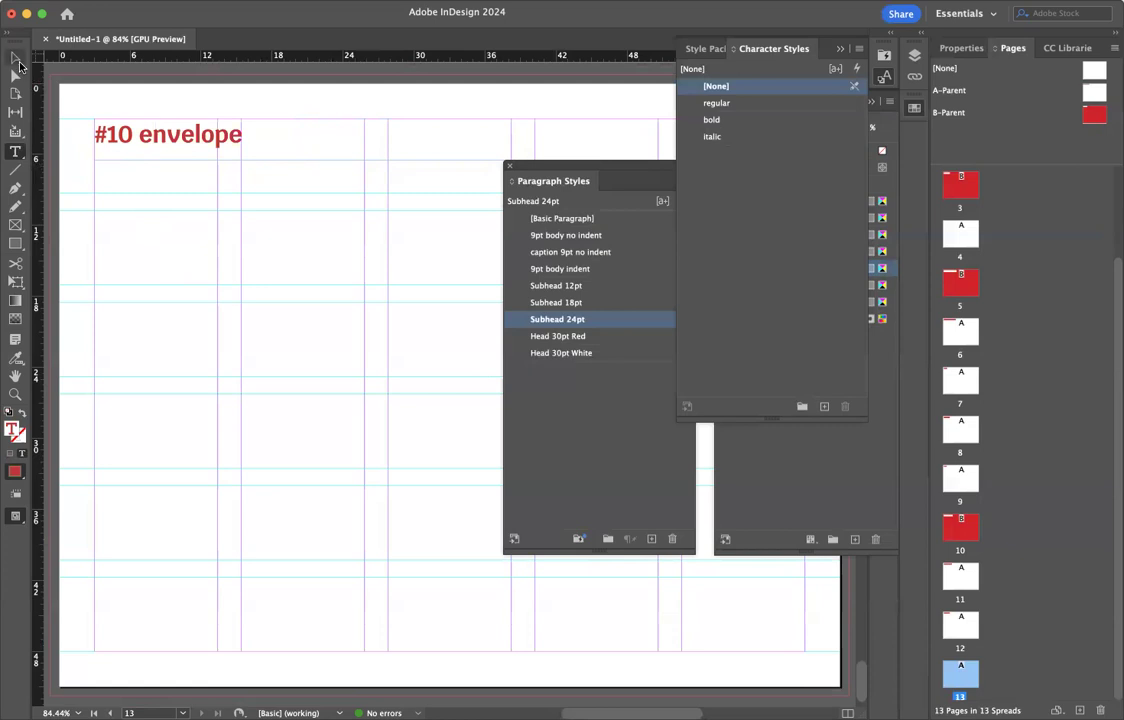
click(15, 57)
click(78, 100)
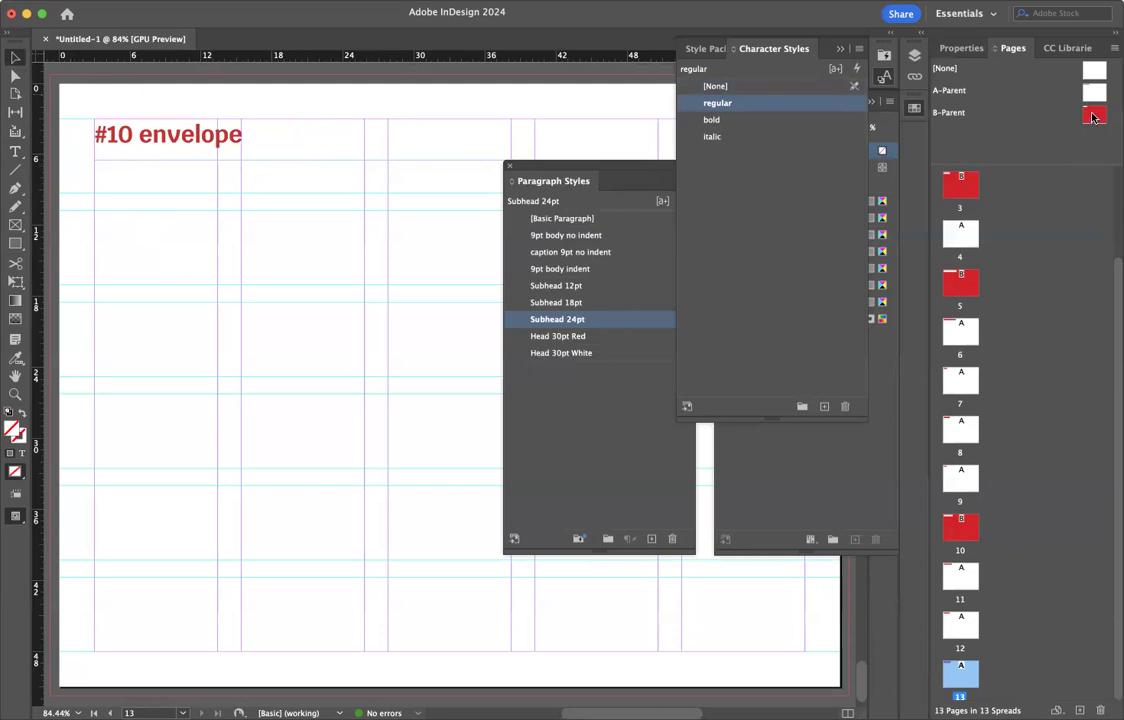
Step: Insert a page based on B-Parent after page 13 and change its overridden heading to "Applications"
drag(1093, 117, 985, 686)
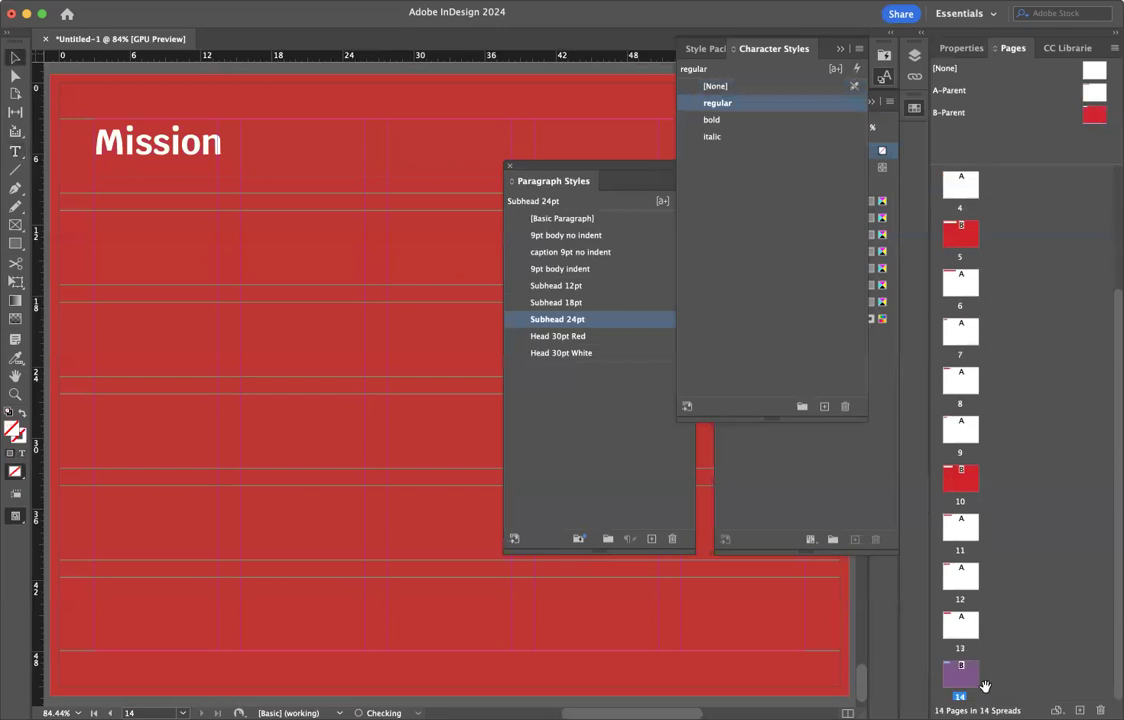
click(157, 152)
double_click(155, 150)
drag(228, 142, 85, 135)
text(Applicatio)
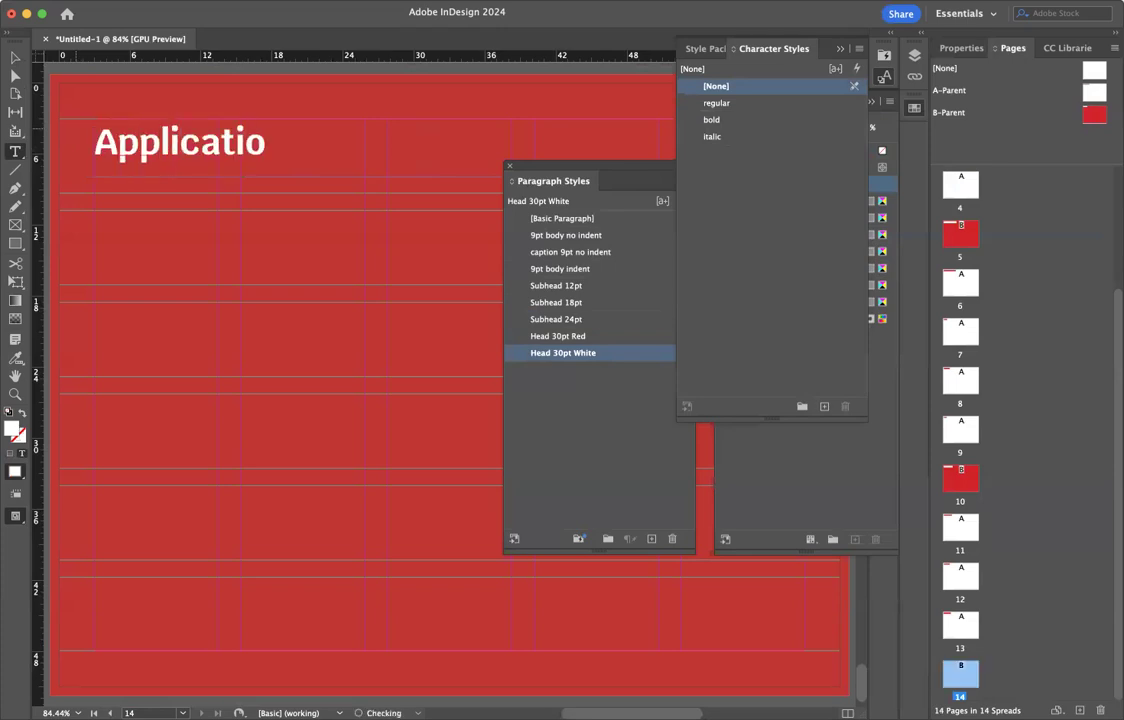
text(ns)
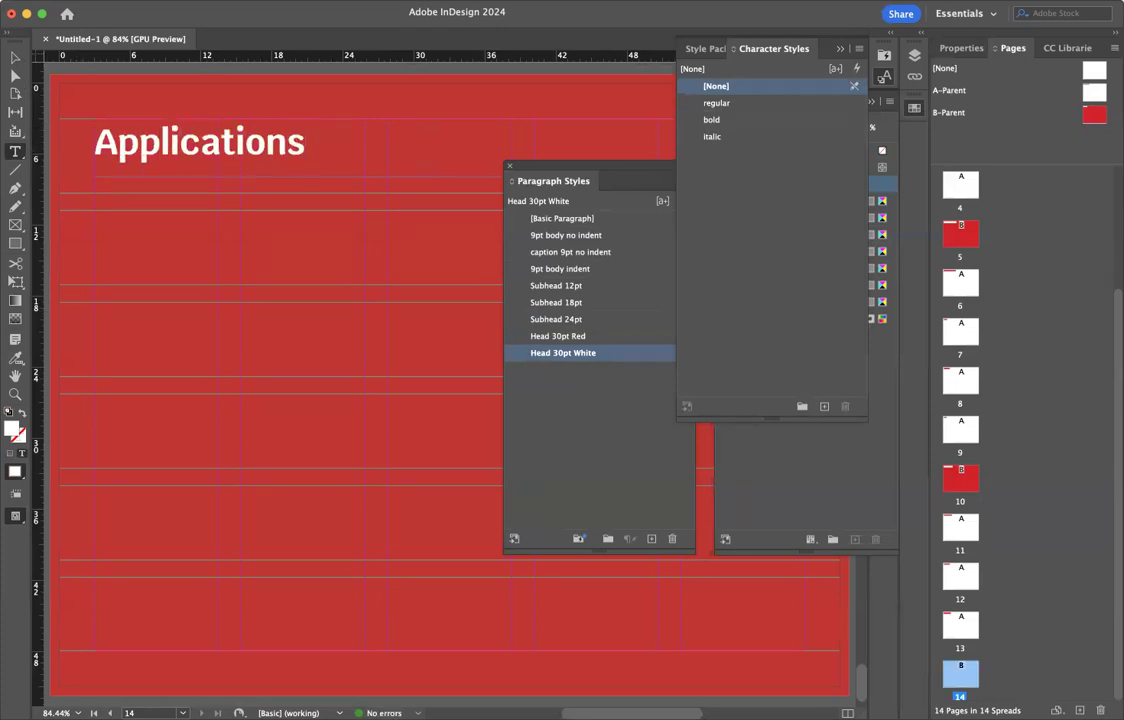
click(15, 58)
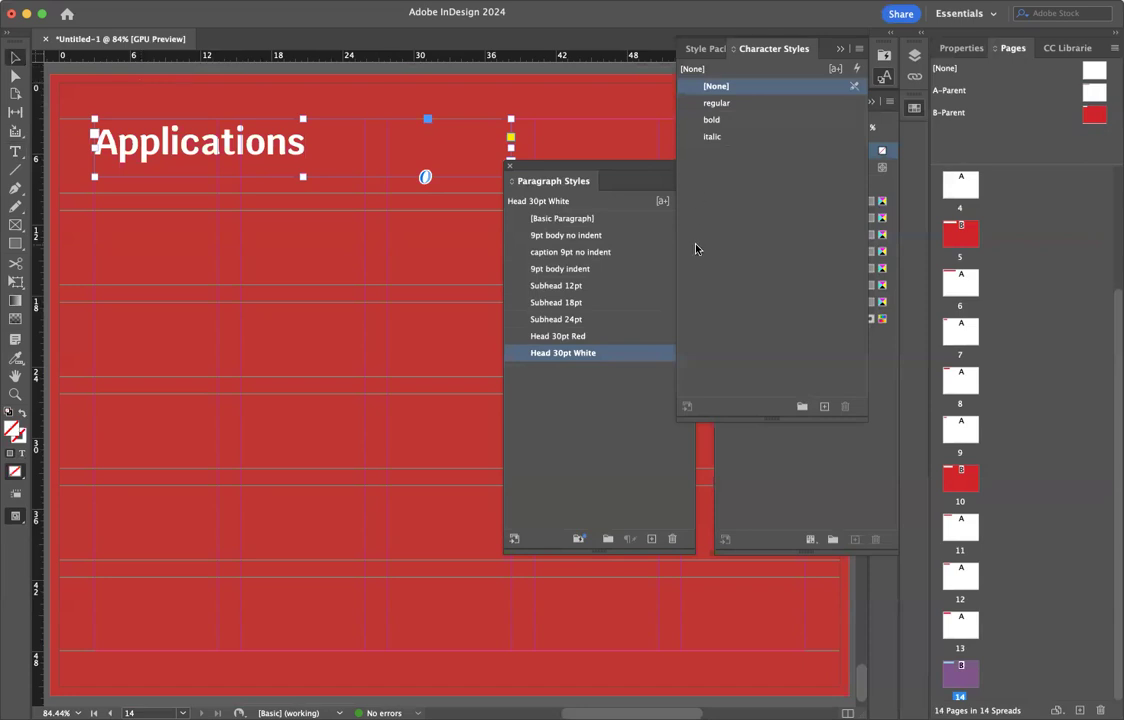
Step: Open A-Parent and add a horizontal ruler guide just below the page's bottom margin line
double_click(1095, 95)
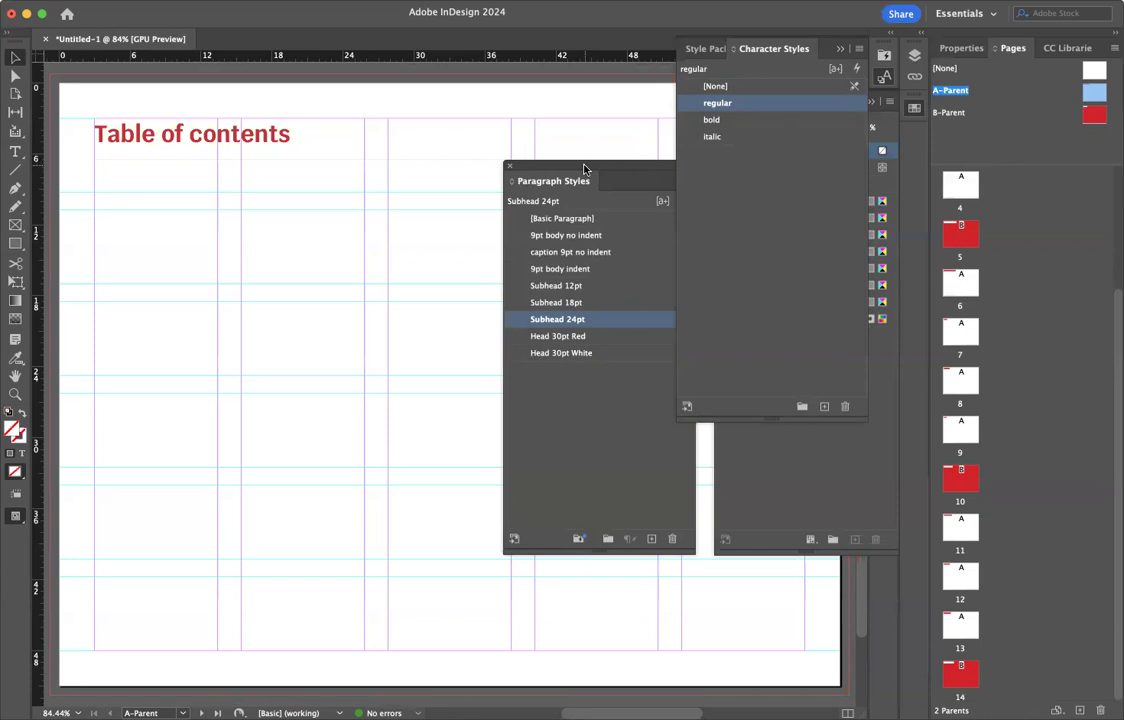
scroll(733, 595, right, 3)
scroll(733, 595, down, 2)
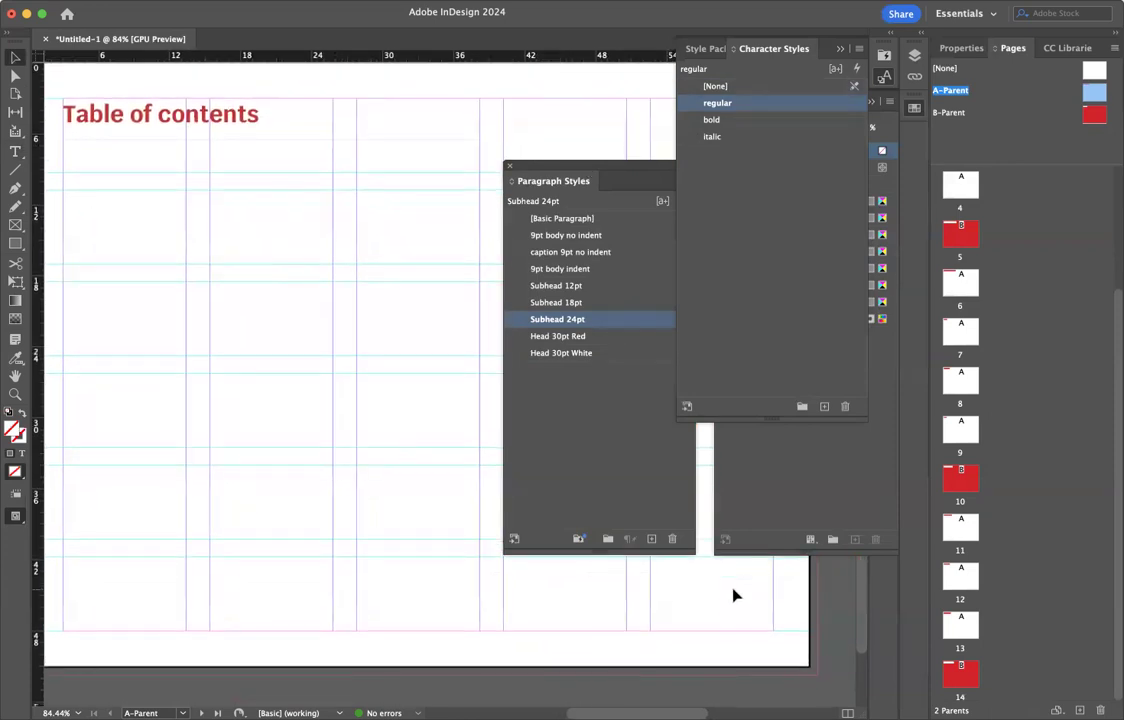
click(14, 153)
scroll(171, 258, up, 5)
scroll(171, 258, left, 5)
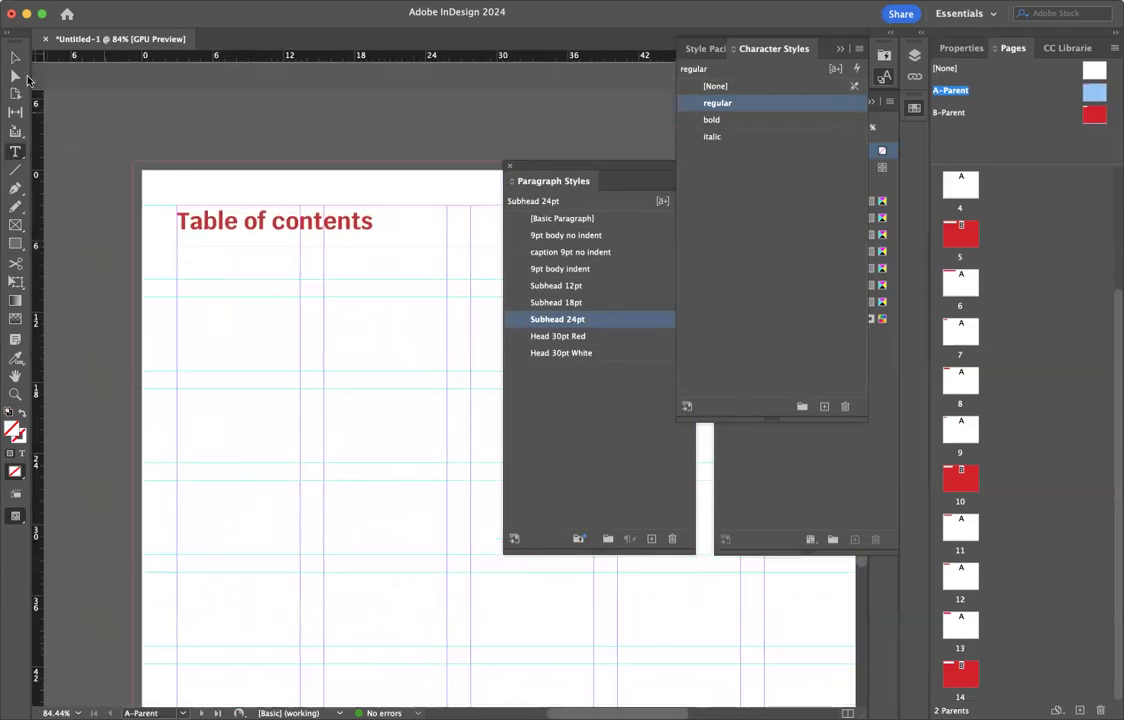
scroll(307, 401, down, 5)
scroll(307, 401, right, 5)
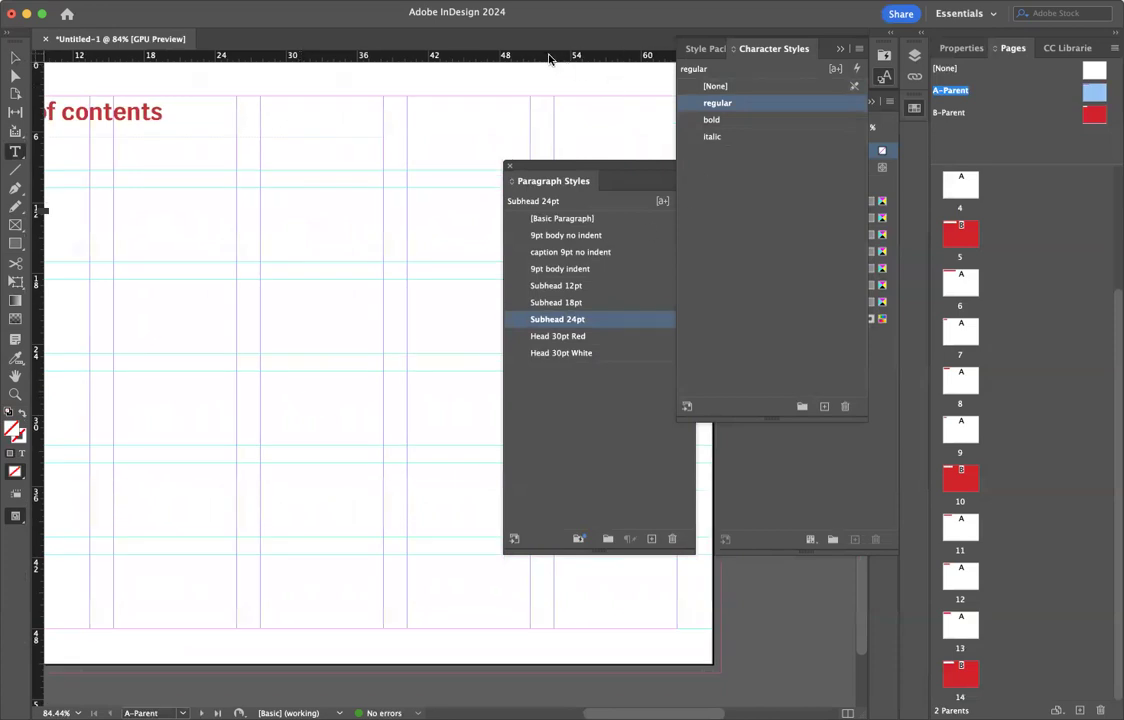
drag(548, 58, 468, 640)
Step: Draw a small text frame below the new guide, ending at the last column's outer edge, and insert a current page number marker
drag(592, 644, 677, 658)
drag(677, 657, 676, 656)
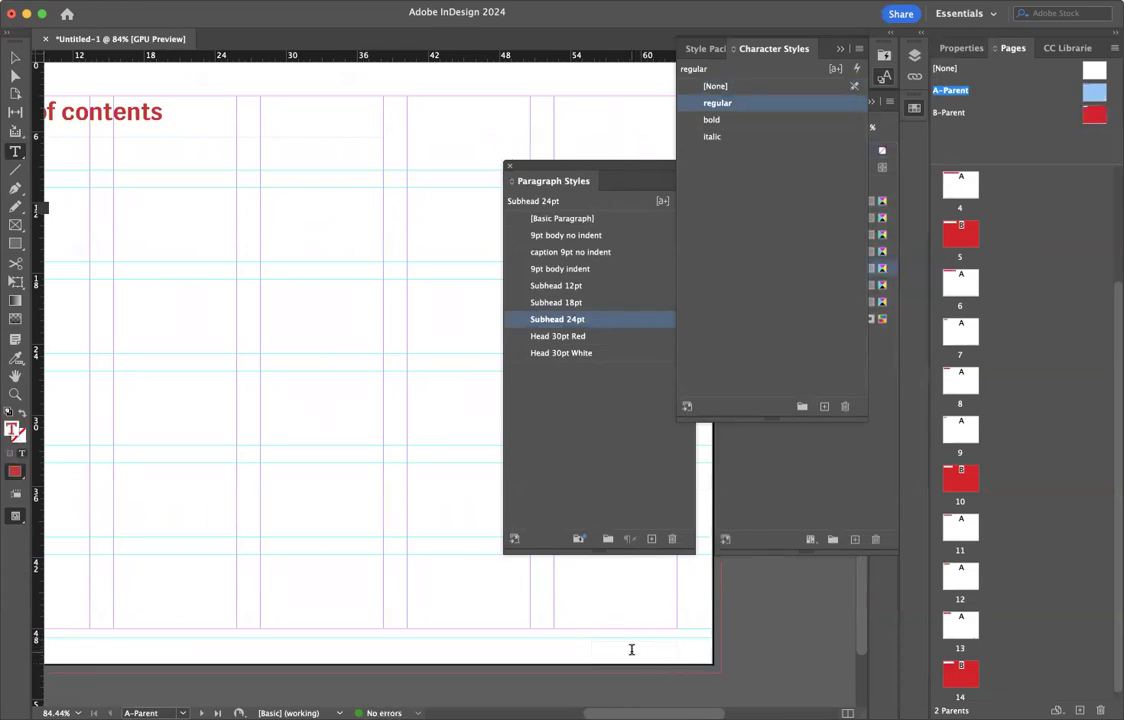
key(super+alt+shift+n)
drag(589, 629, 755, 666)
scroll(760, 672, right, 5)
scroll(760, 672, down, 3)
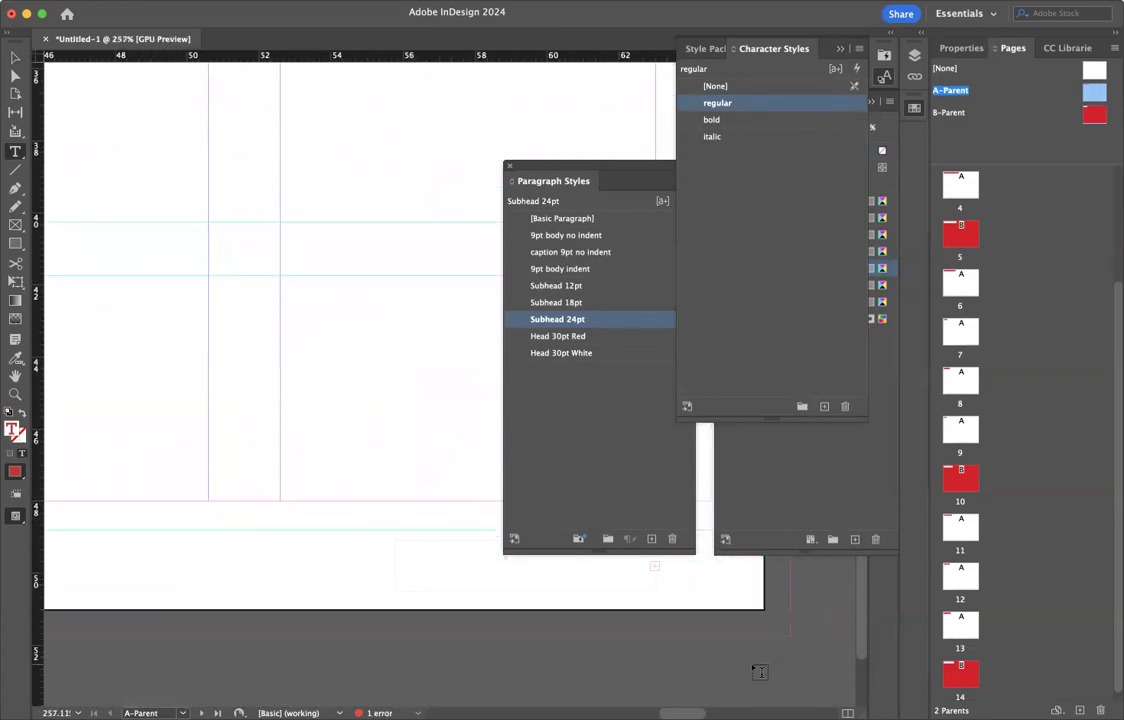
Step: Move the page number frame on A-Parent up so its top edge sits on the guide below the bottom margin
scroll(760, 672, up, 2)
scroll(760, 672, right, 1)
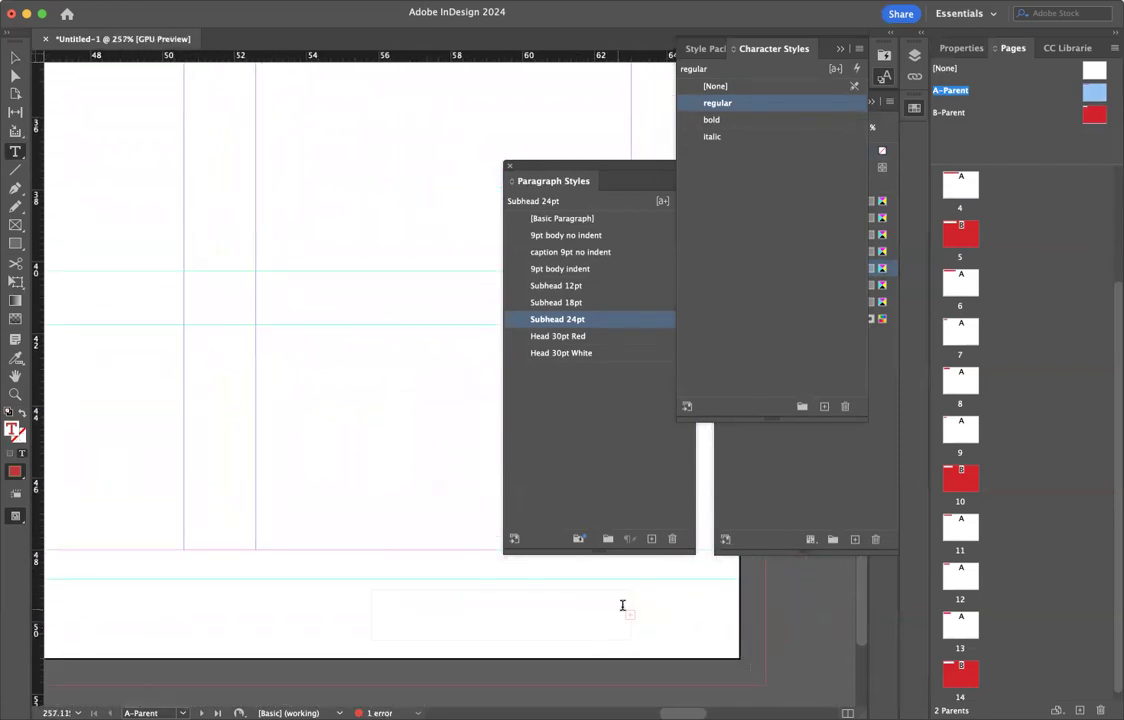
super+click(576, 631)
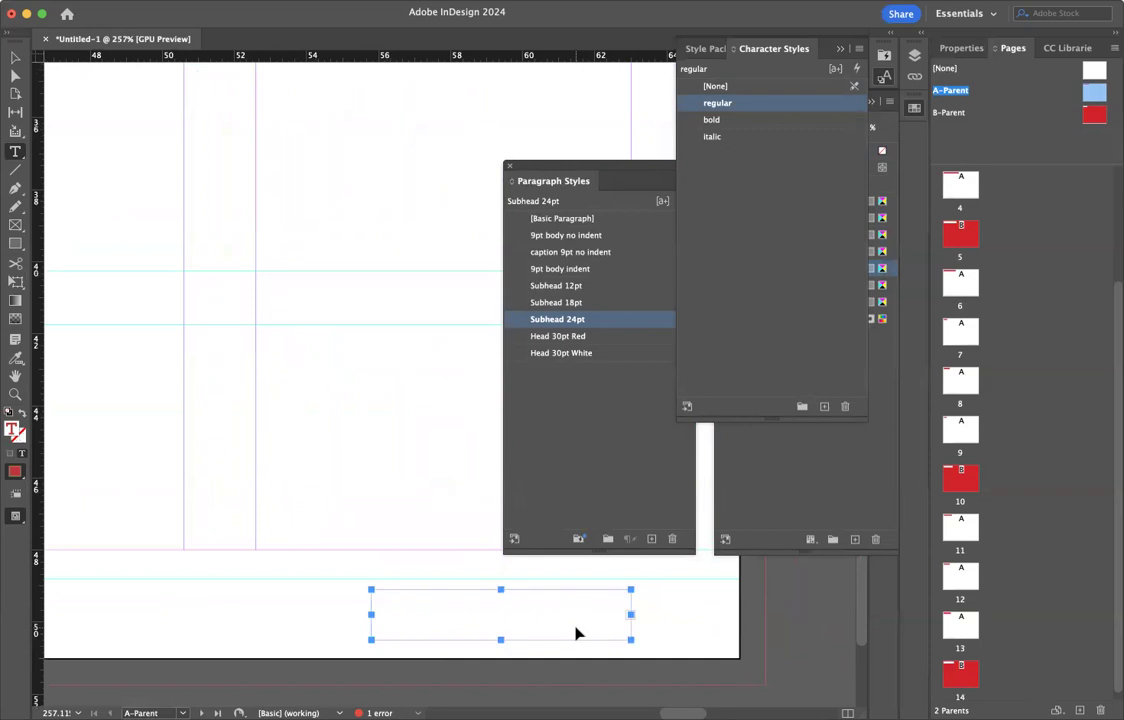
click(15, 57)
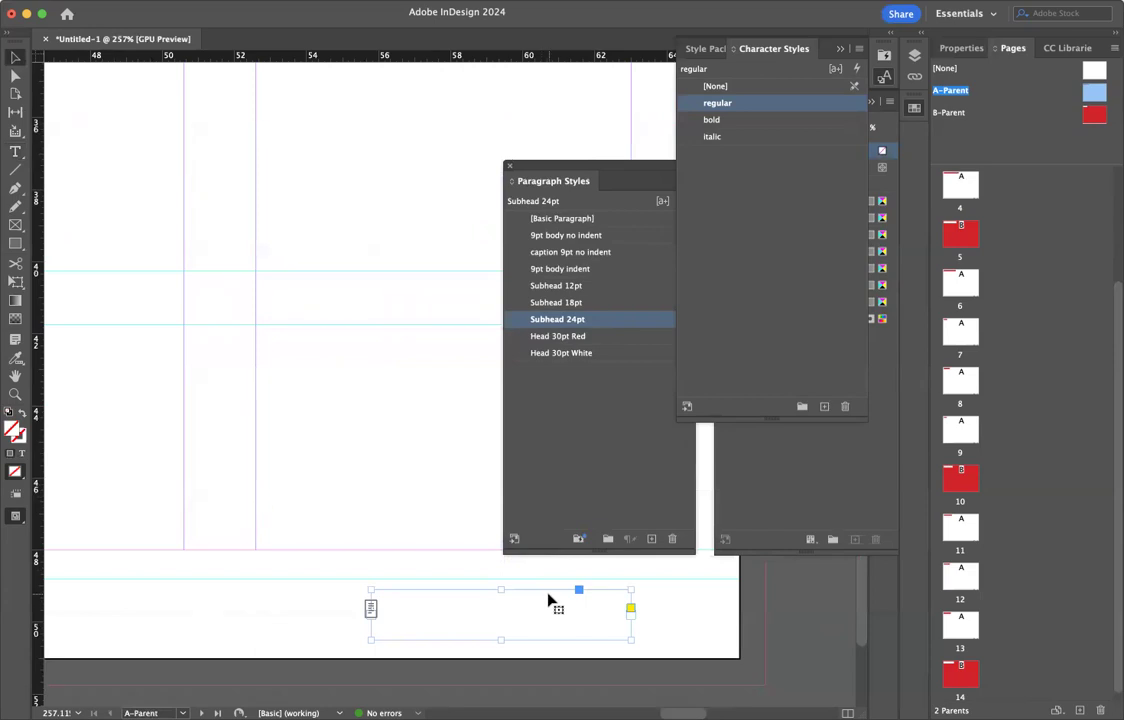
drag(548, 597, 551, 586)
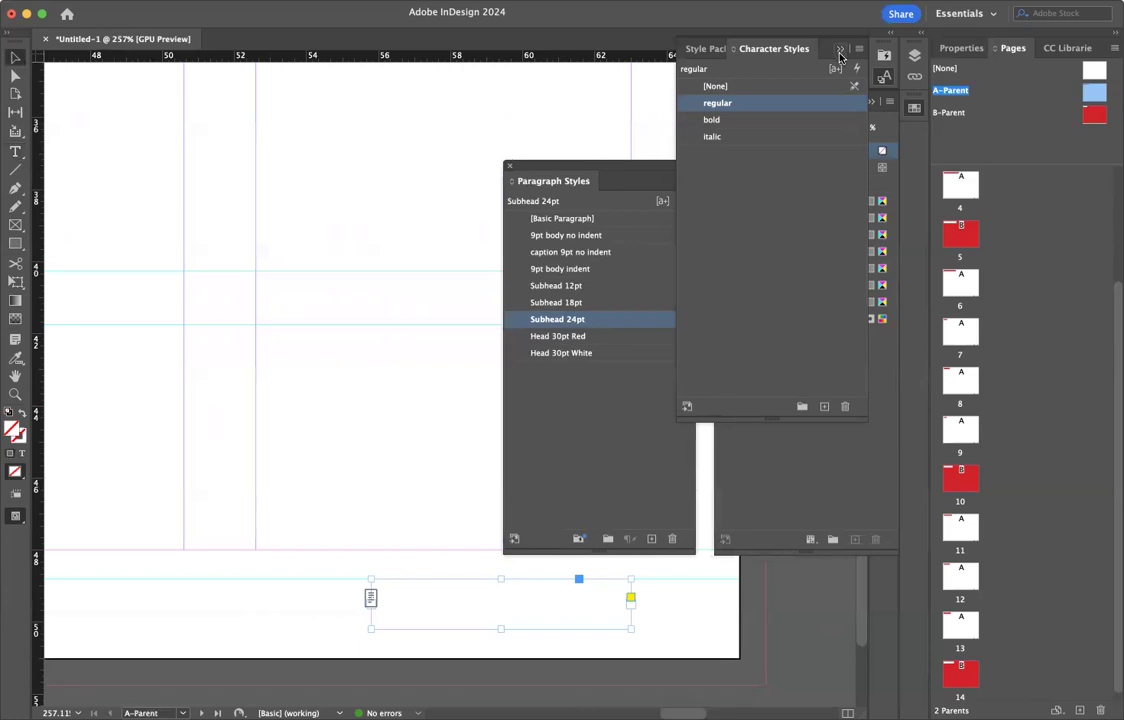
Step: Reset the page number frame's character style to [None]
click(720, 87)
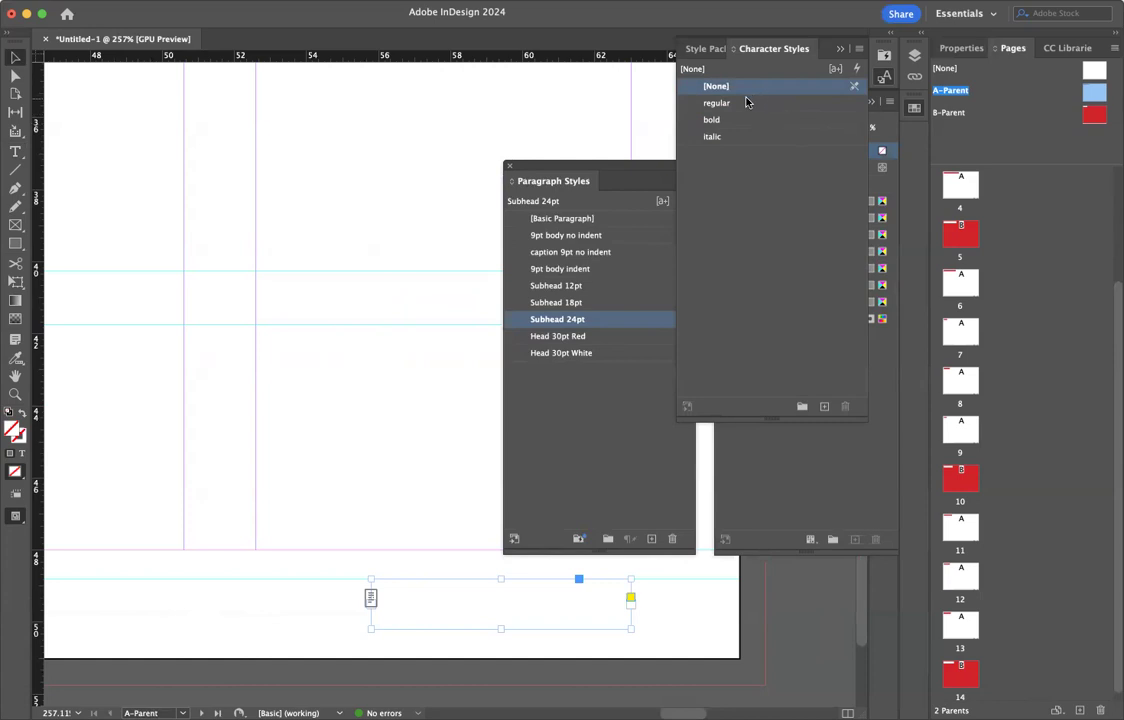
click(858, 50)
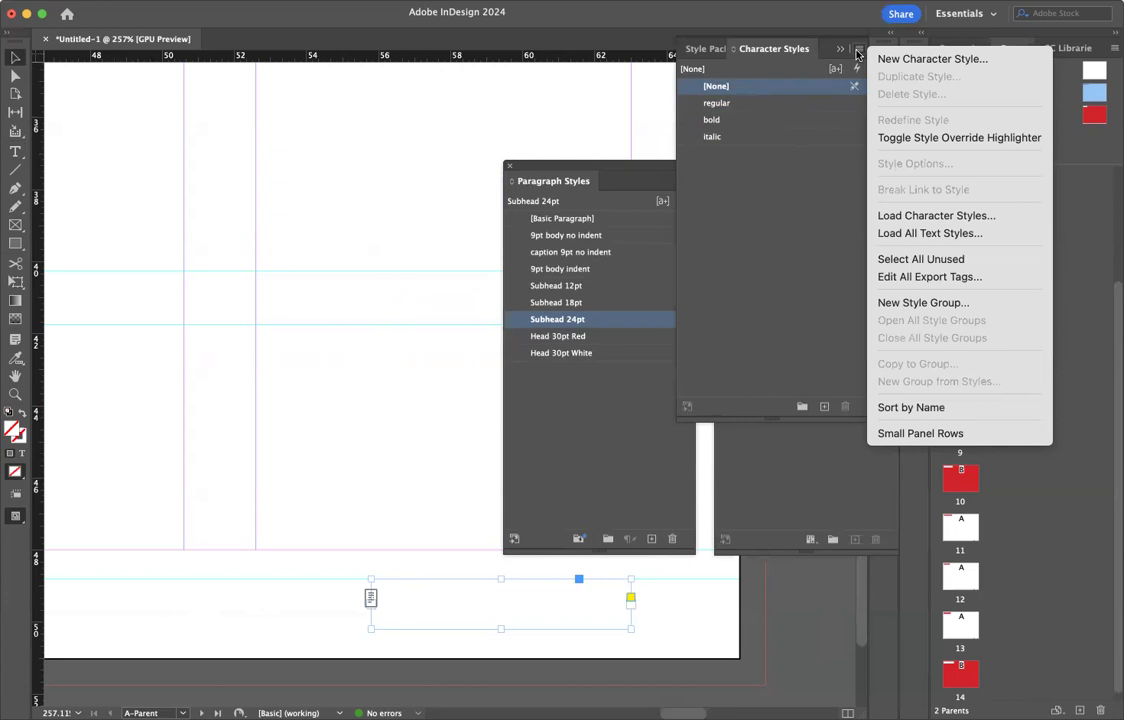
click(758, 88)
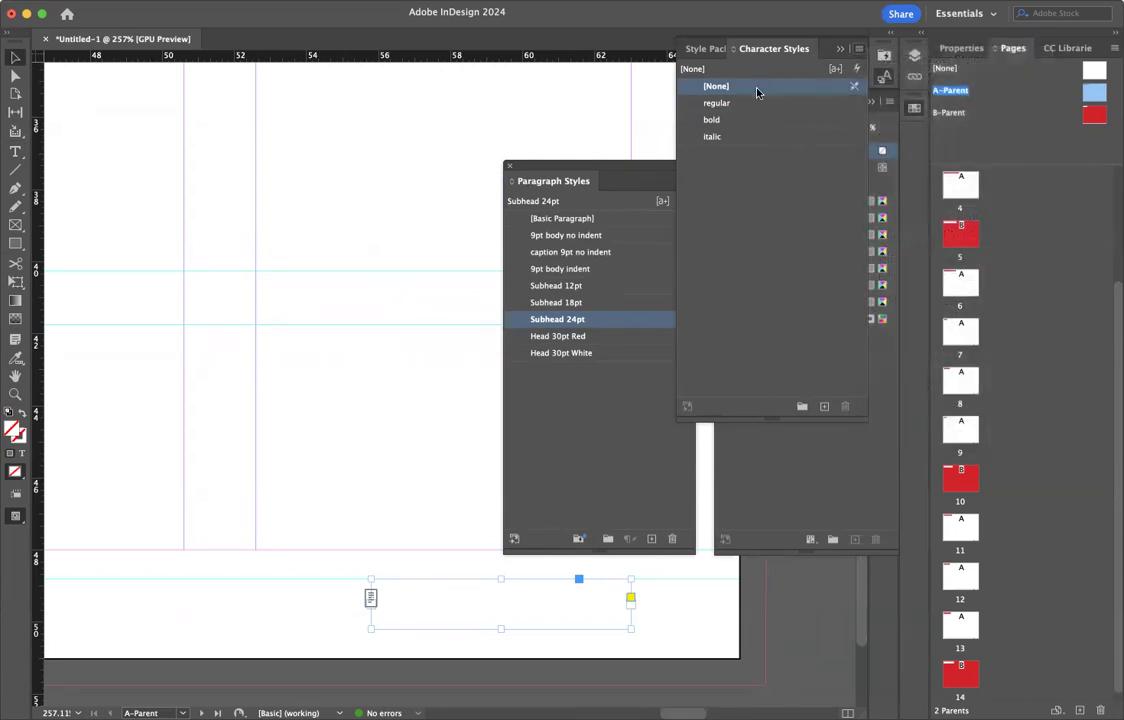
Step: Try the various subhead, body, caption and 30pt head paragraph styles on the page number frame
click(564, 303)
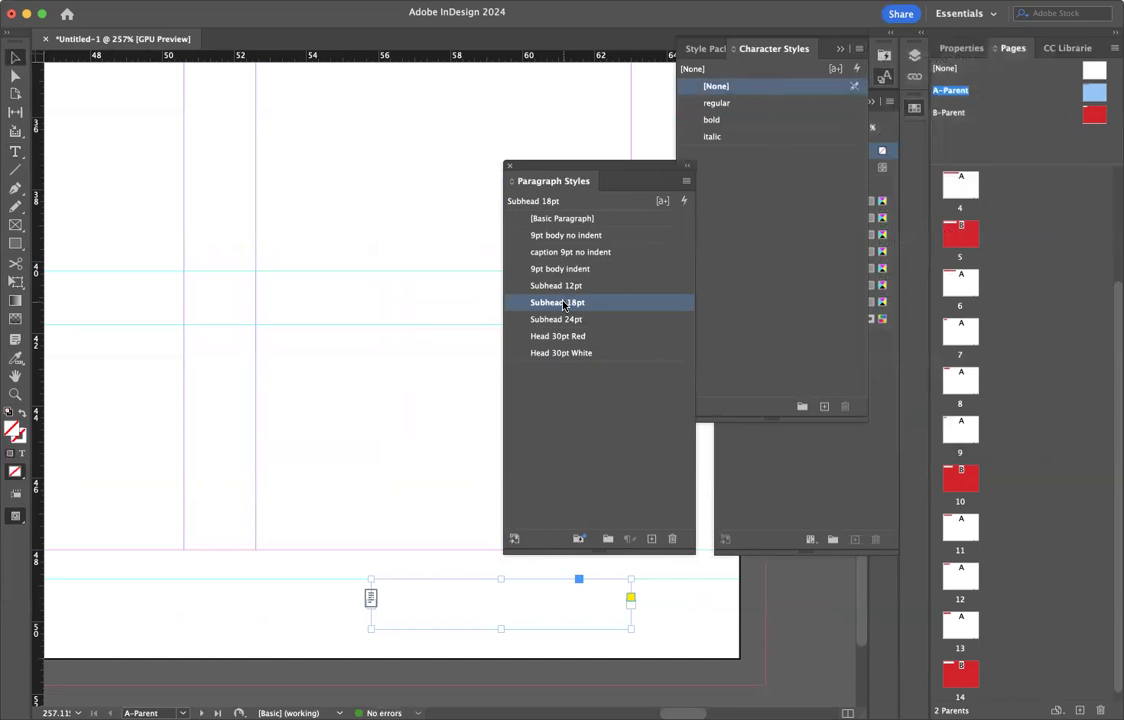
click(558, 287)
click(556, 270)
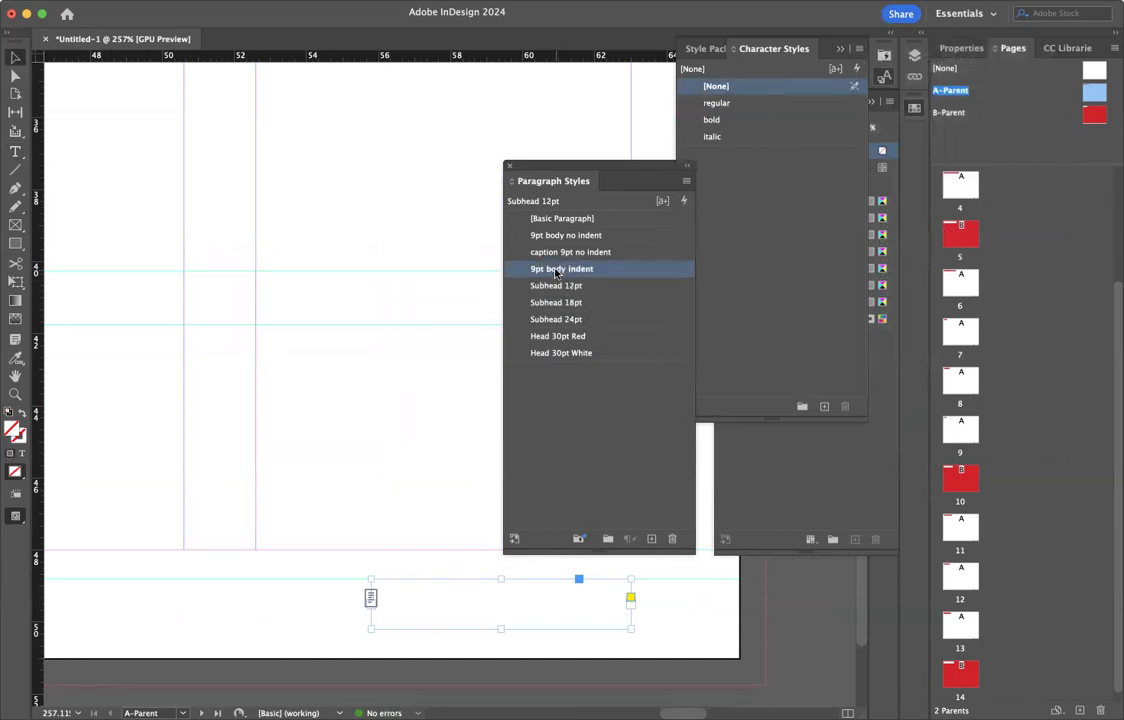
click(553, 253)
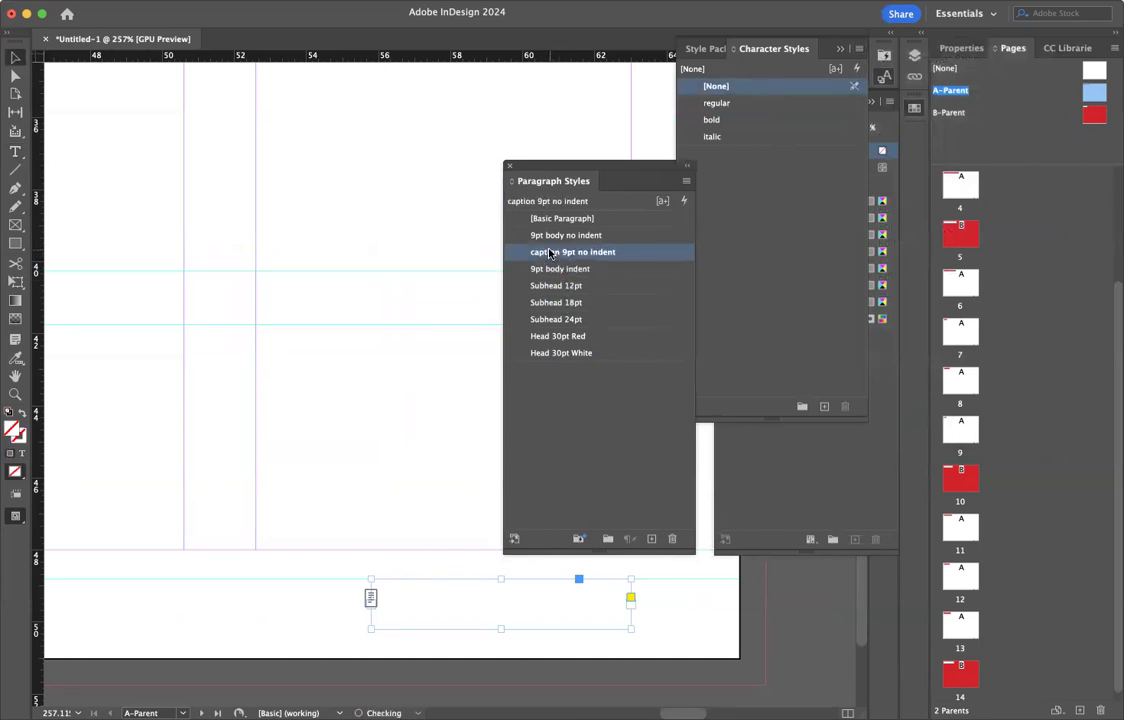
click(549, 236)
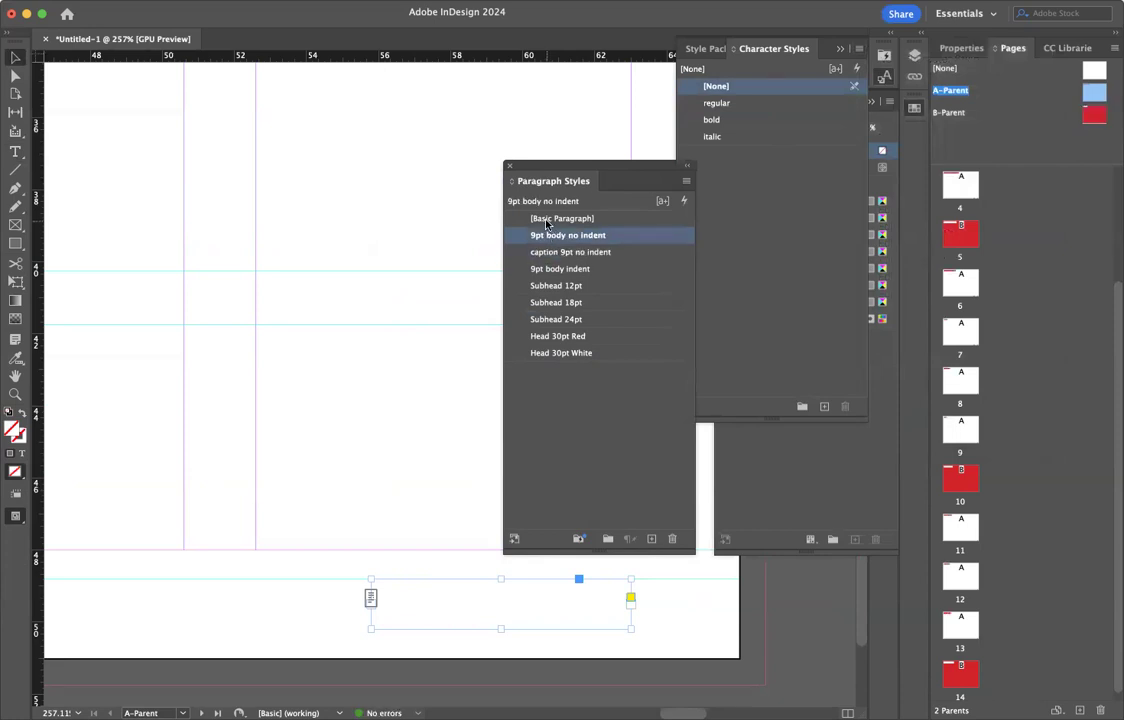
click(546, 220)
click(549, 337)
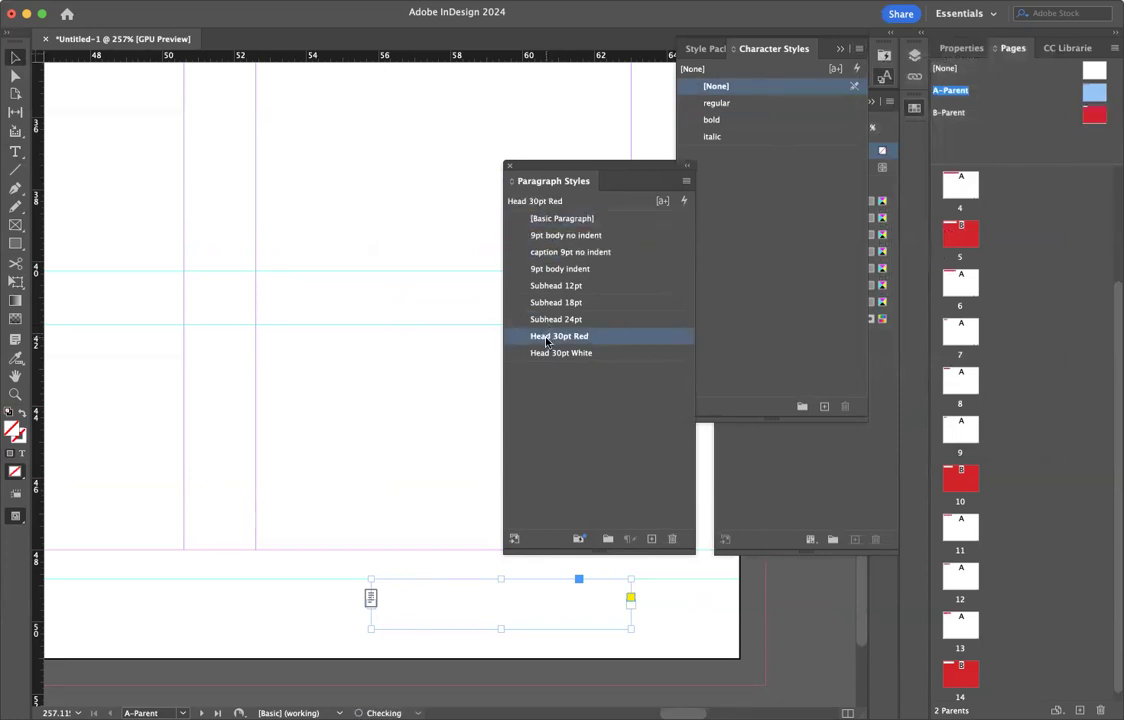
click(543, 355)
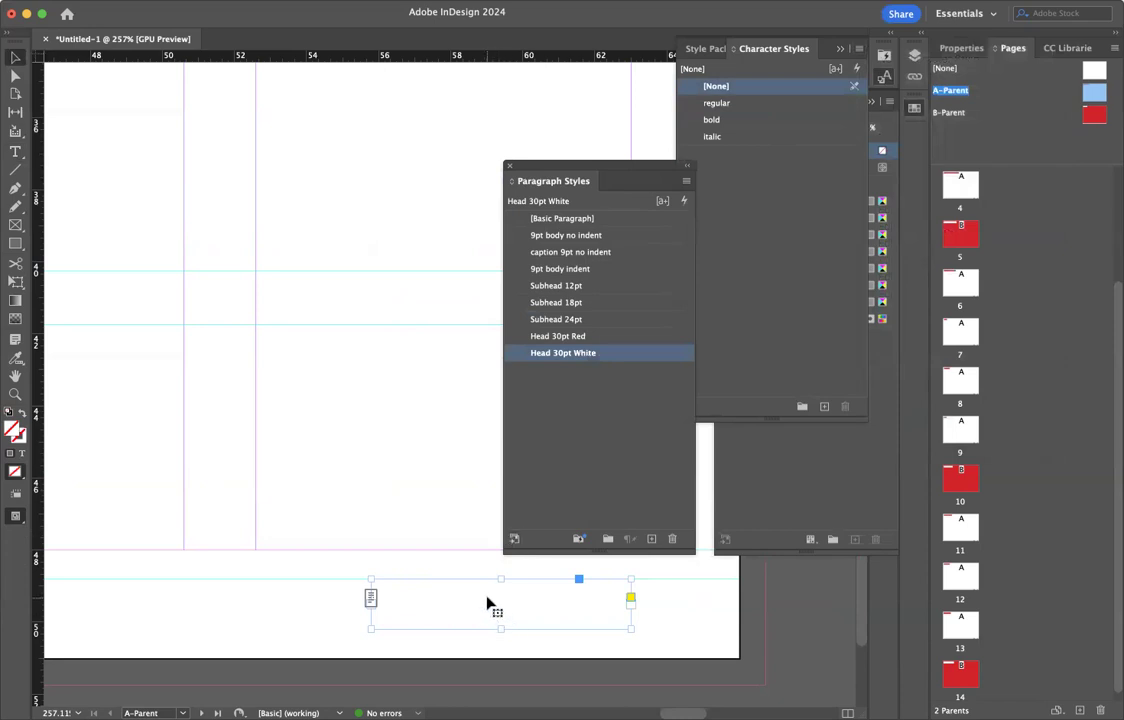
Step: Apply 9pt body no indent inside the page number frame and start a new paragraph style based on it named "page number"
double_click(487, 600)
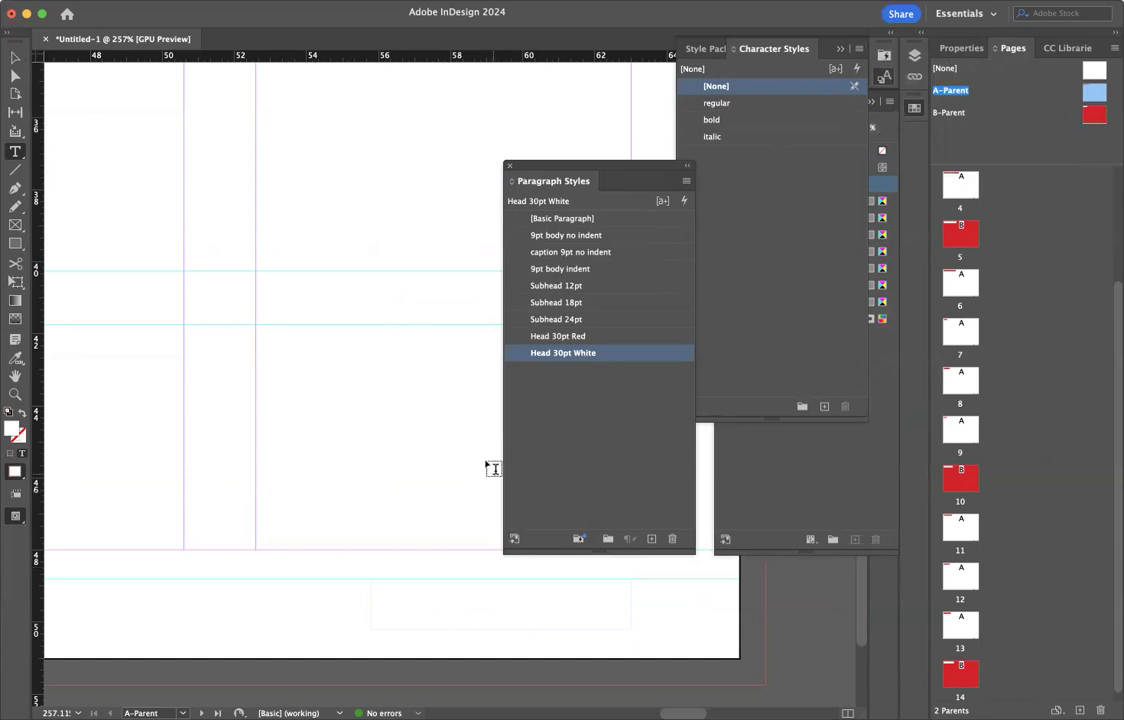
click(551, 236)
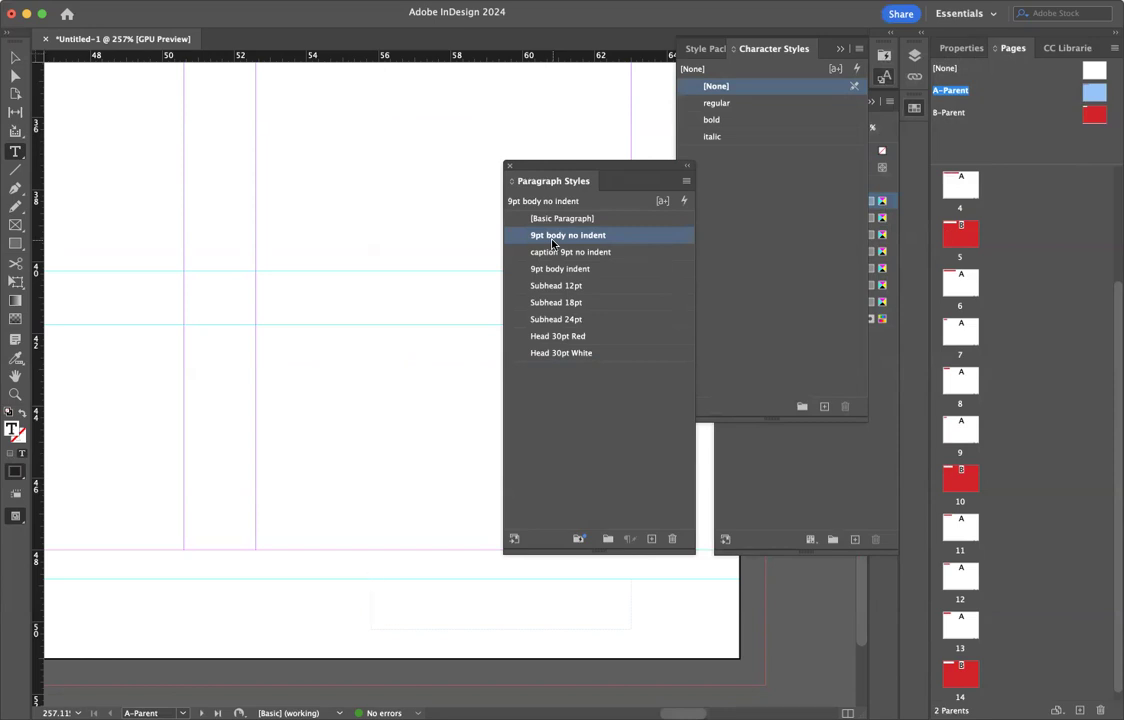
click(685, 181)
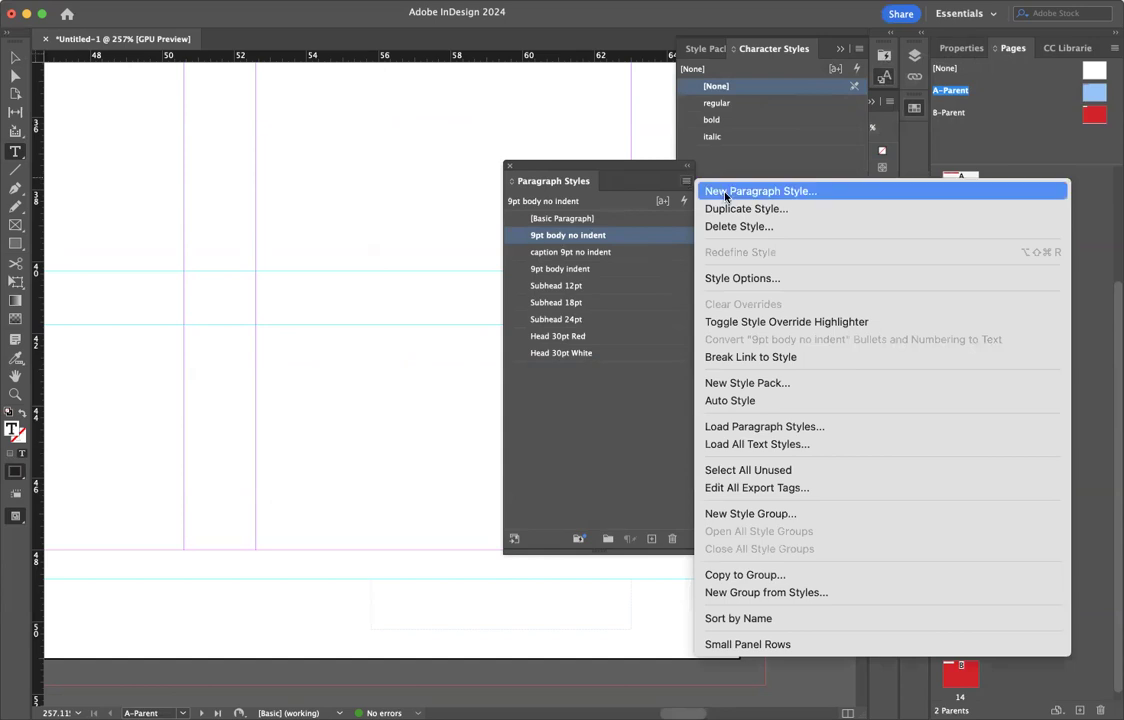
click(726, 192)
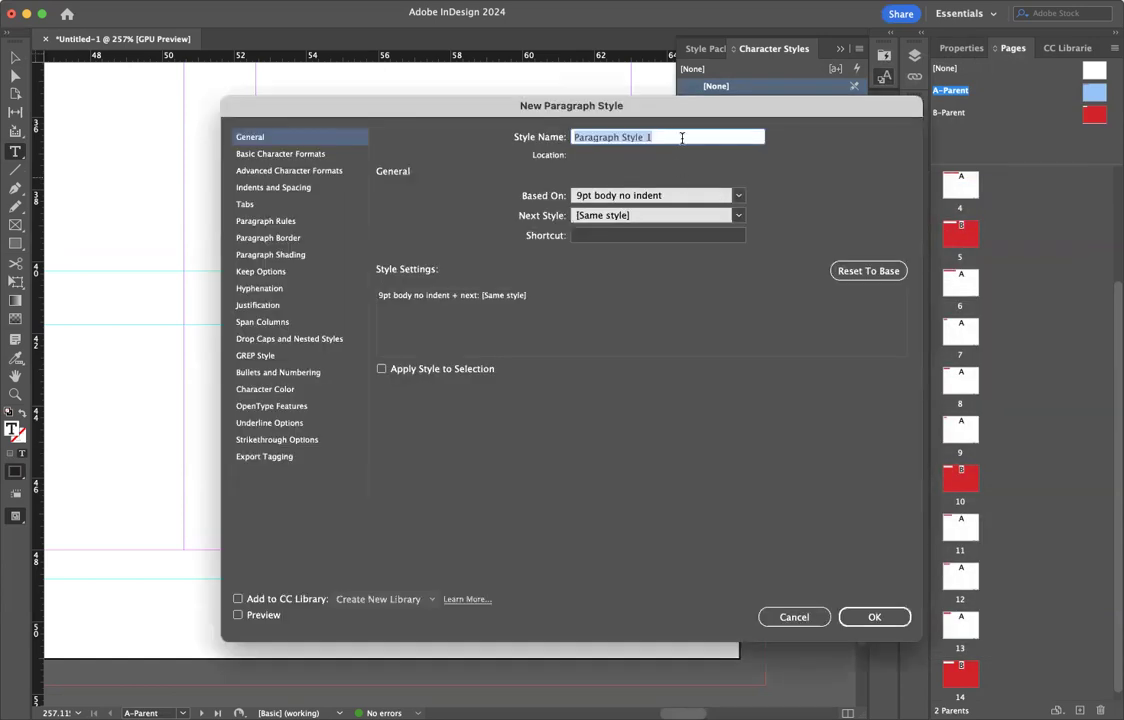
text(Pa)
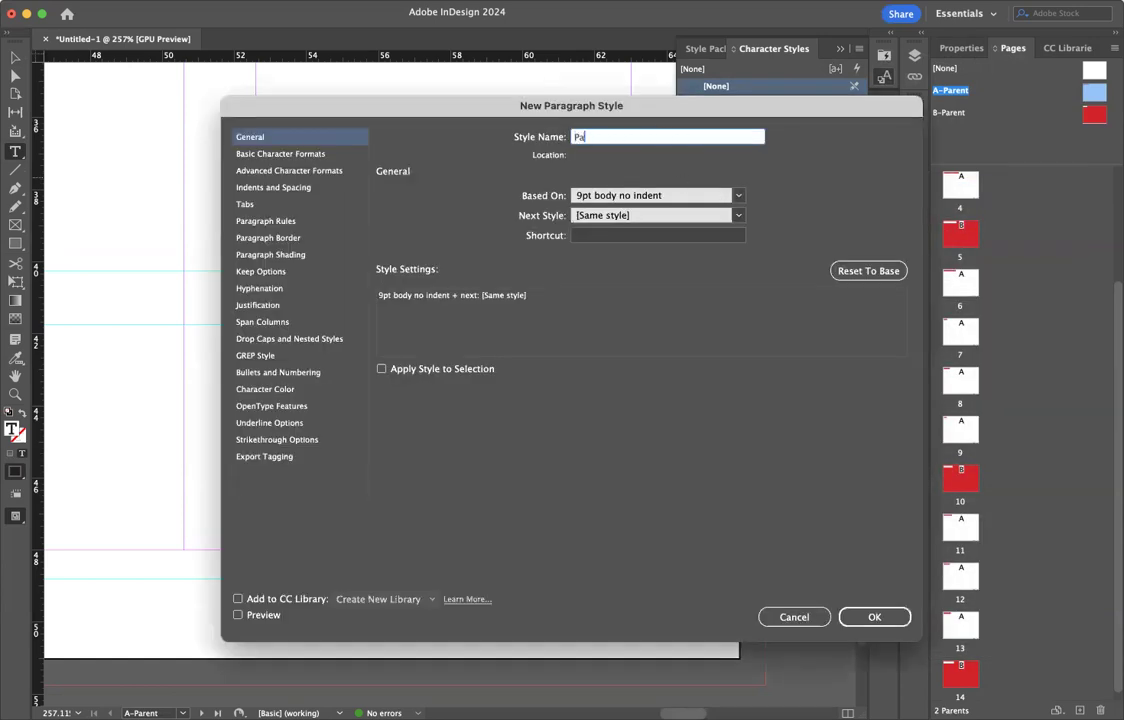
text(ge Number)
key(super+a)
text(page number)
Step: Set the new paragraph style's alignment to Right, save it, and apply it inside the page number frame
click(278, 189)
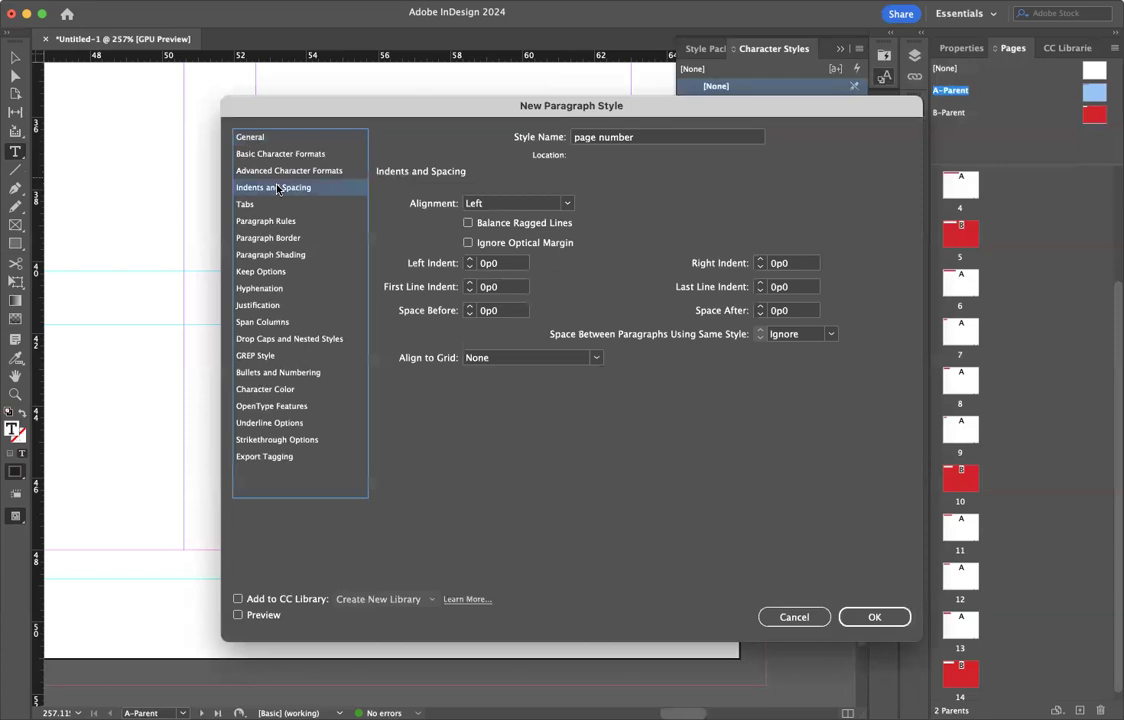
click(565, 205)
click(537, 255)
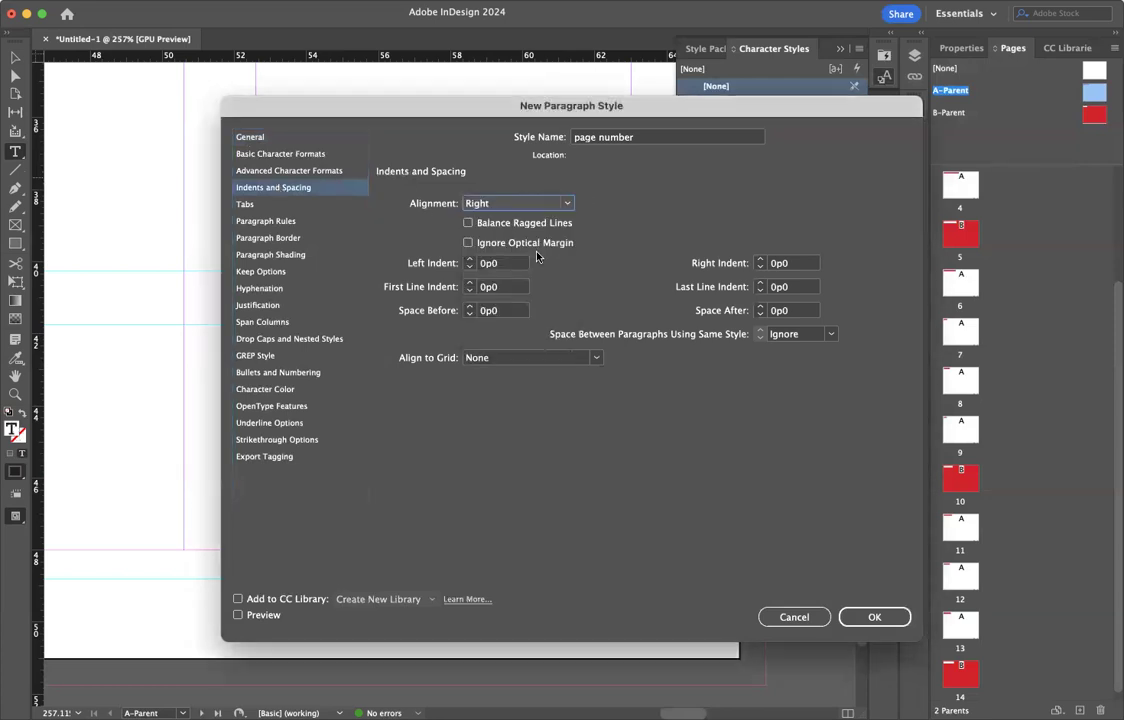
click(872, 616)
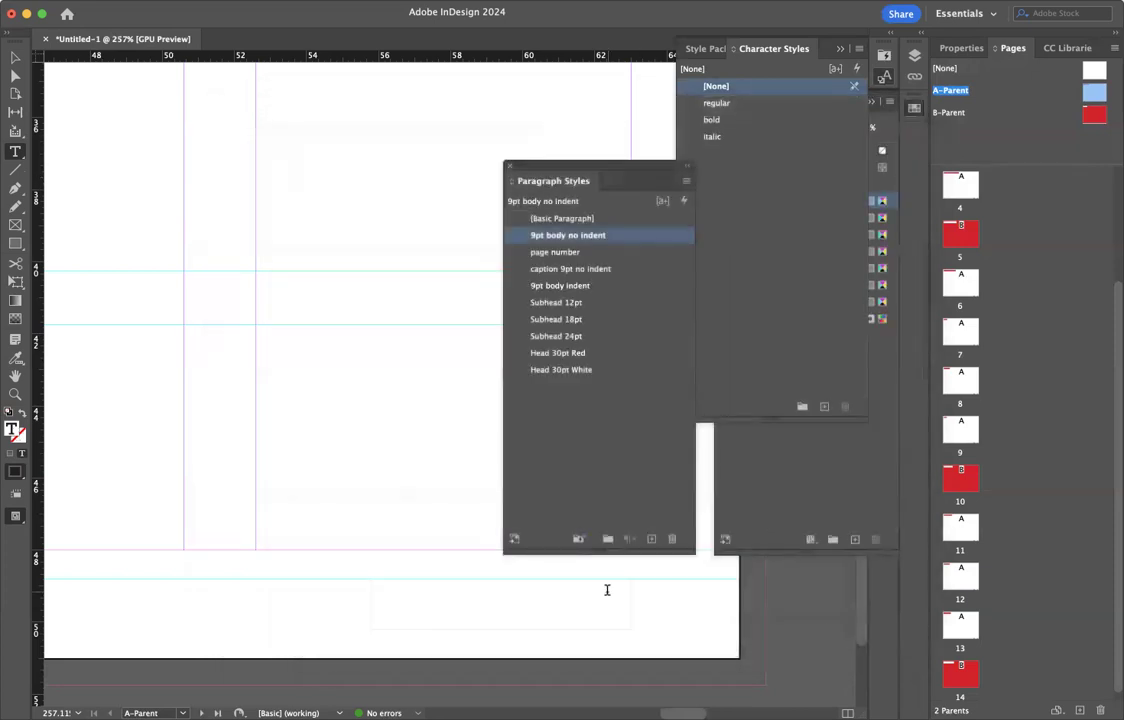
click(562, 253)
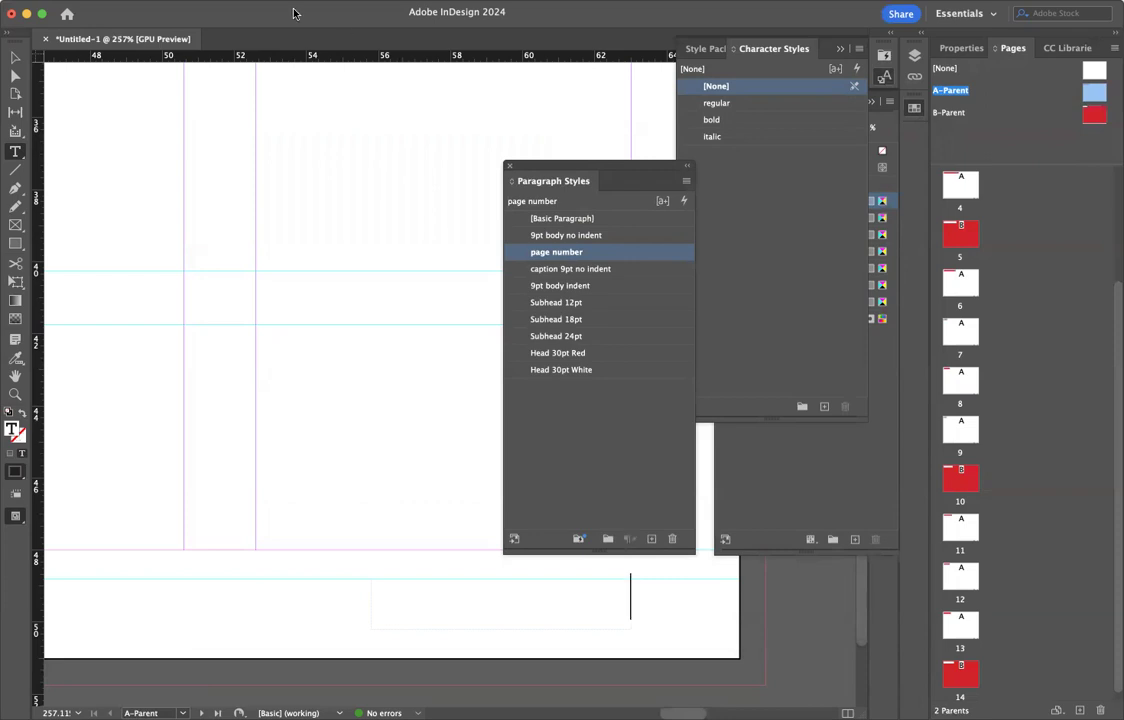
Step: Insert a current page number marker in the frame on A-Parent and leave text editing
click(212, 15)
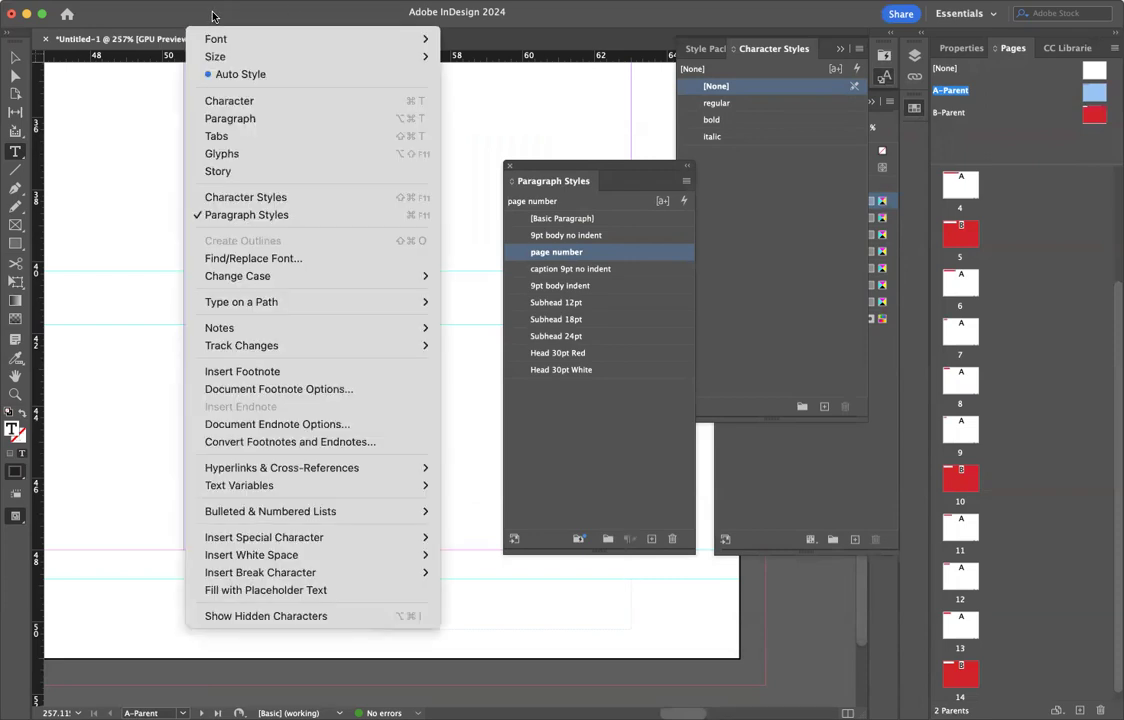
mouse_move(320, 541)
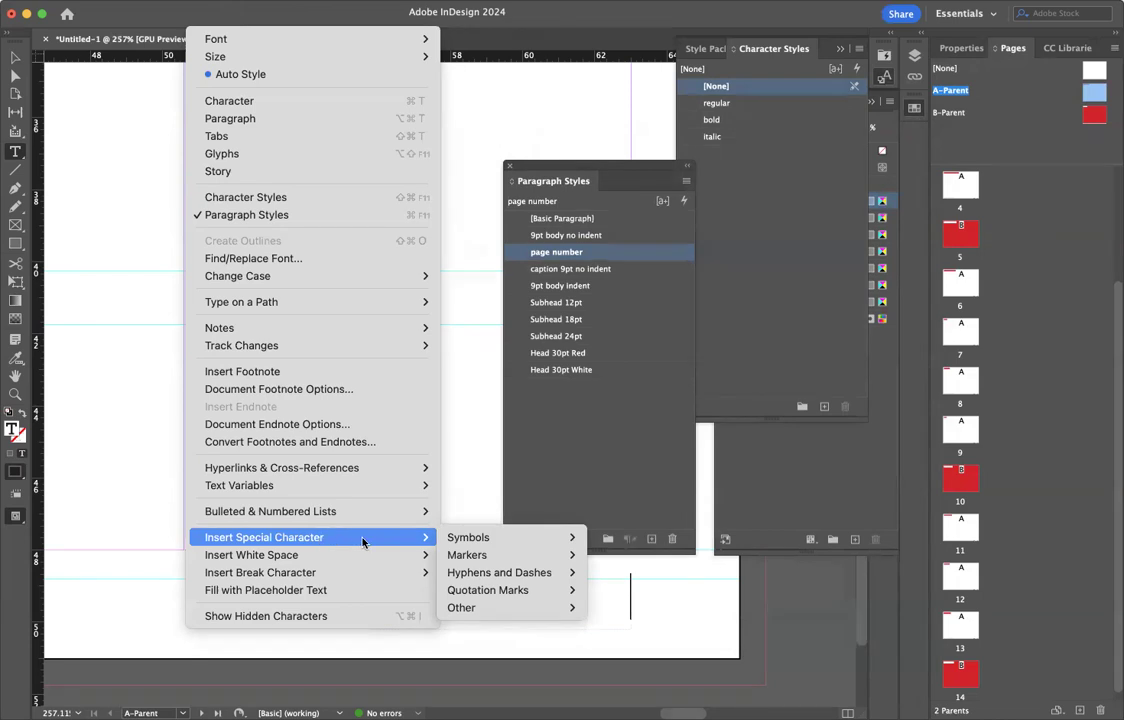
mouse_move(460, 559)
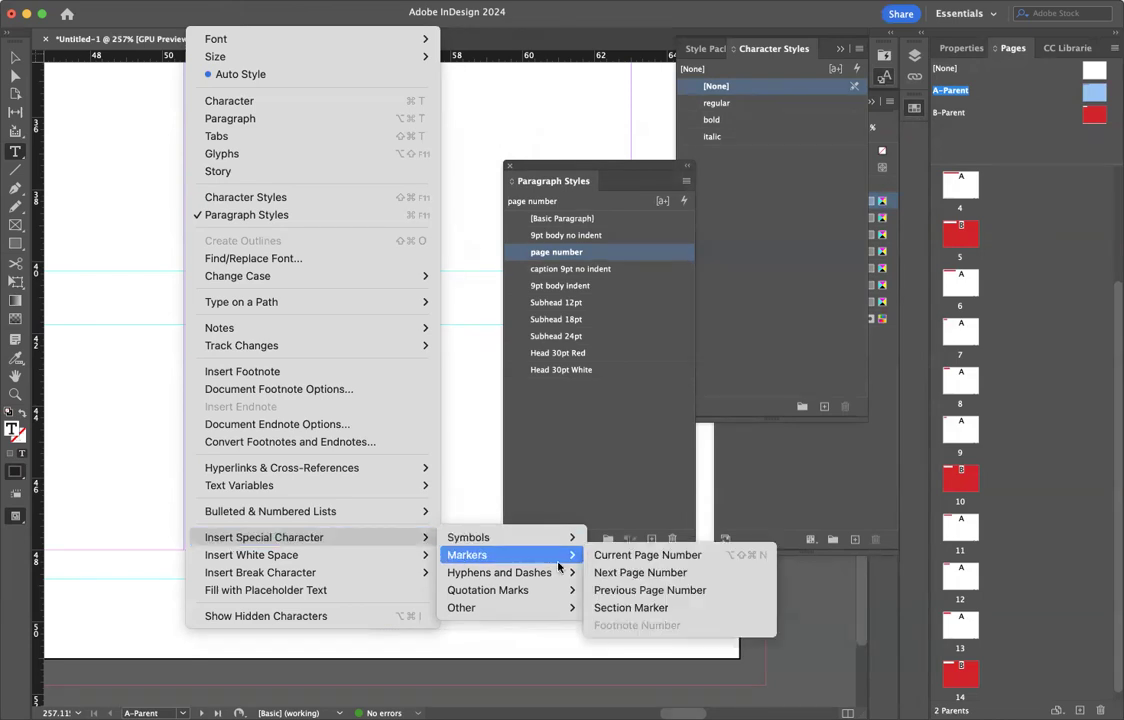
click(612, 556)
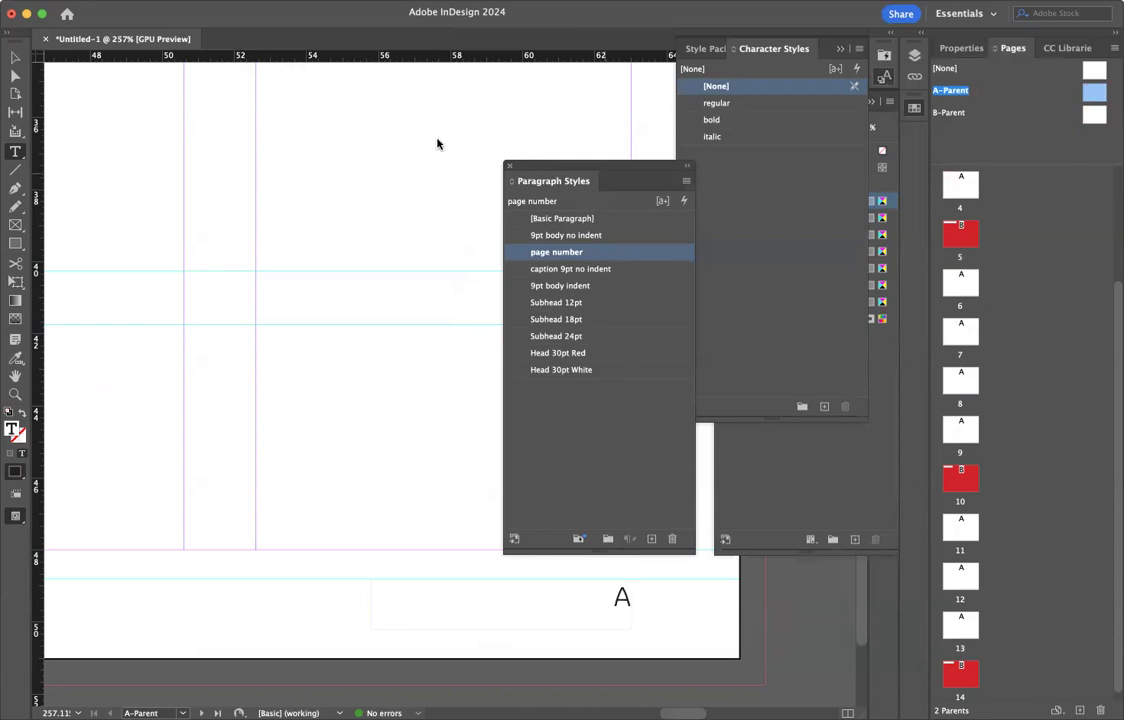
click(15, 60)
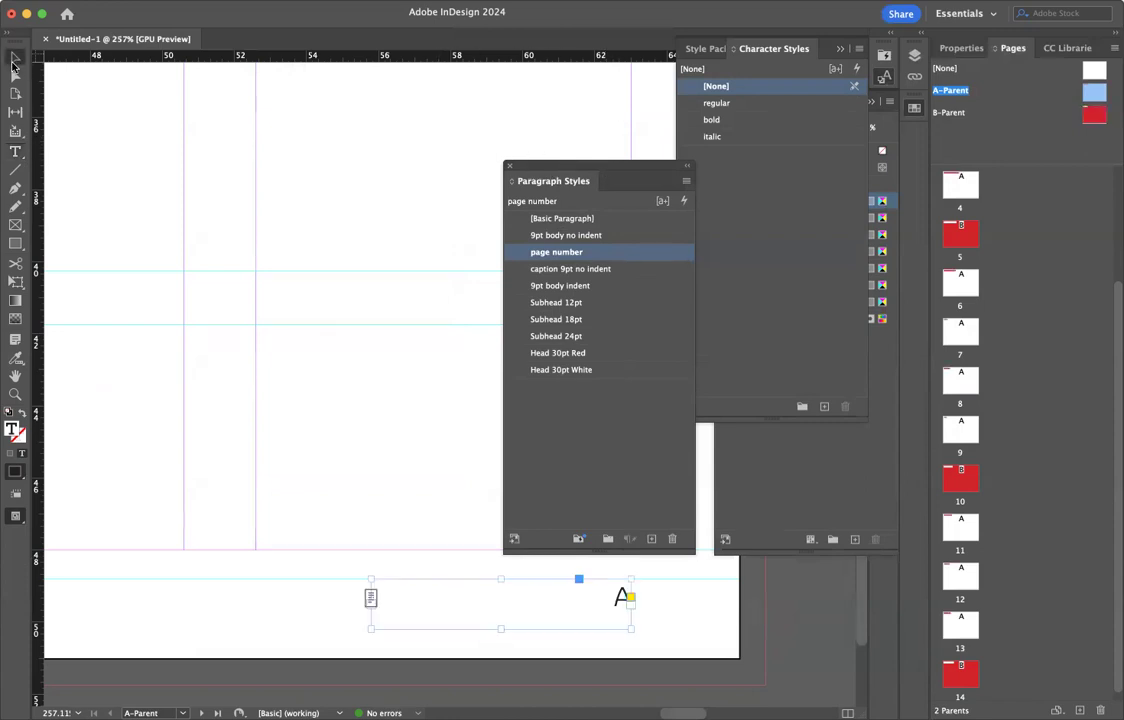
Step: Examine the automatic page numbers on pages 4, 2, 3, 6, 7 and 1, comparing white and red pages
drag(635, 168, 537, 102)
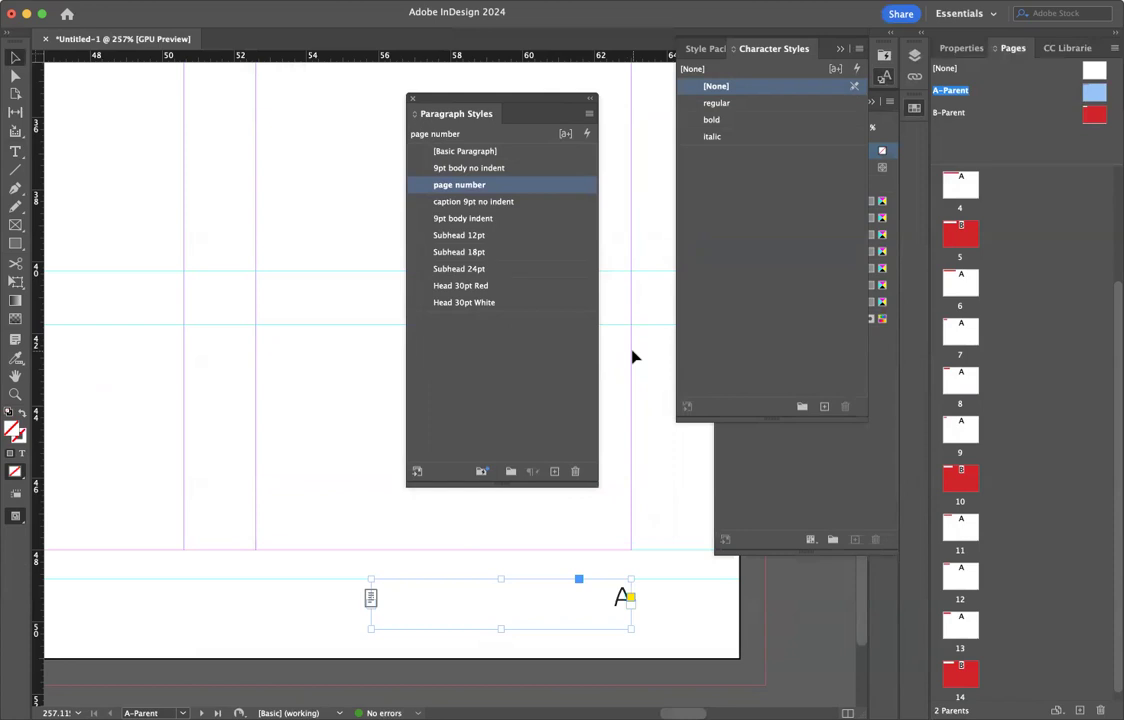
double_click(956, 186)
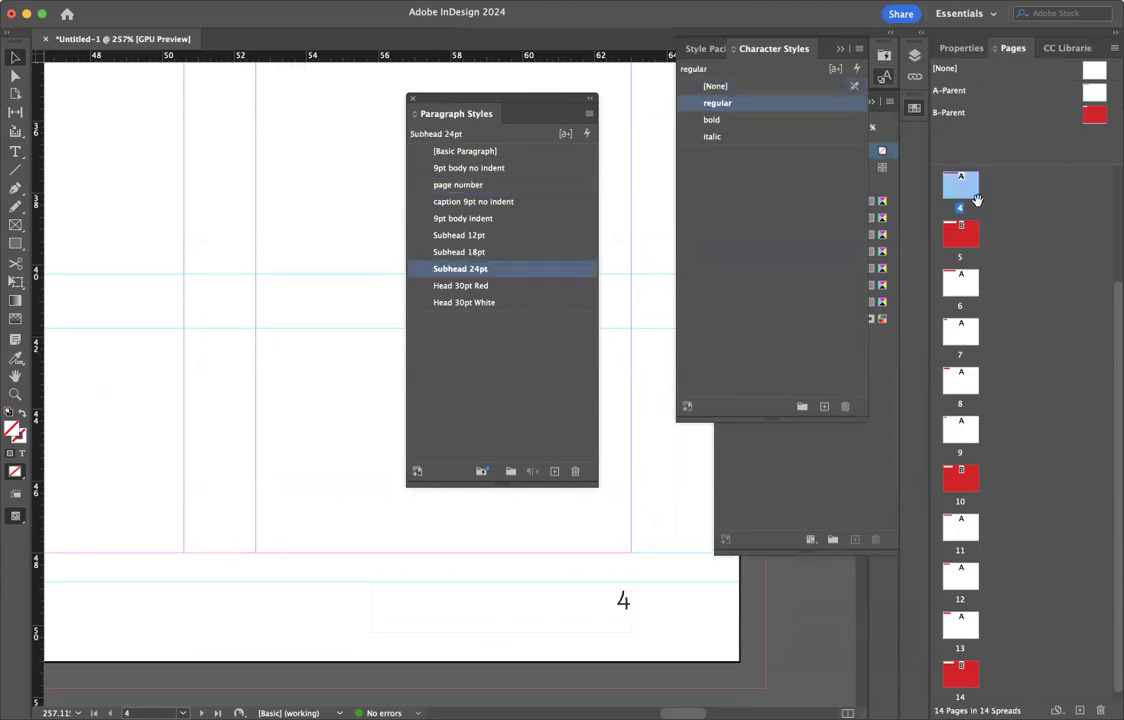
scroll(990, 201, up, 3)
double_click(957, 237)
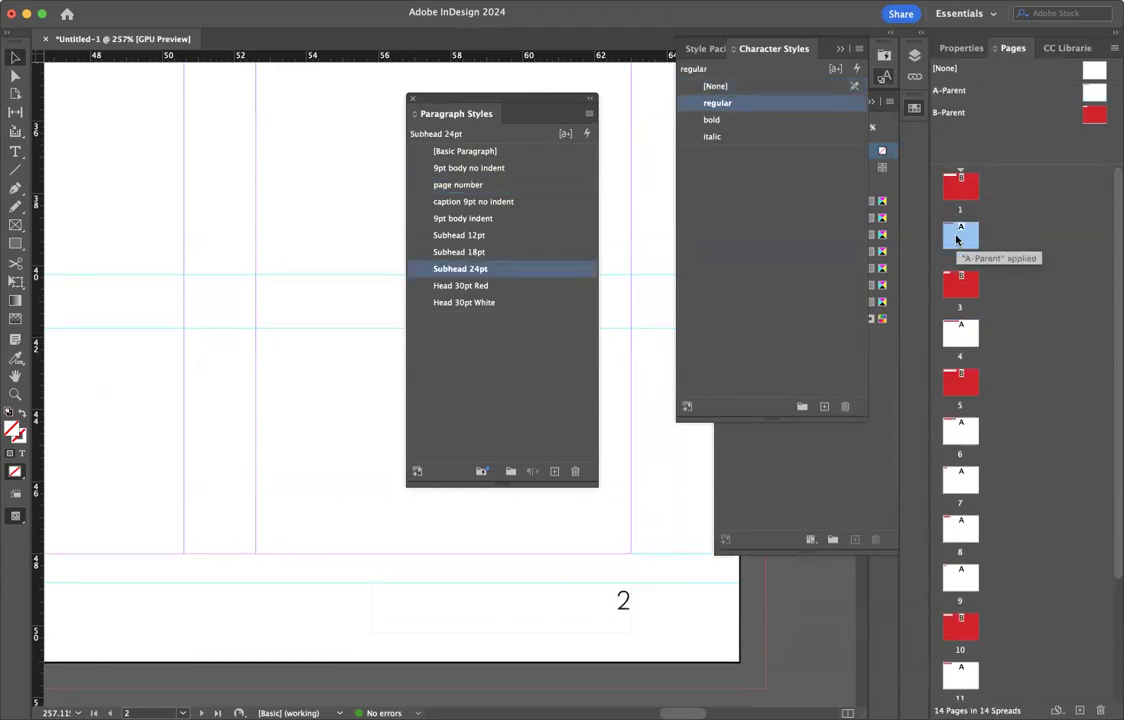
double_click(958, 282)
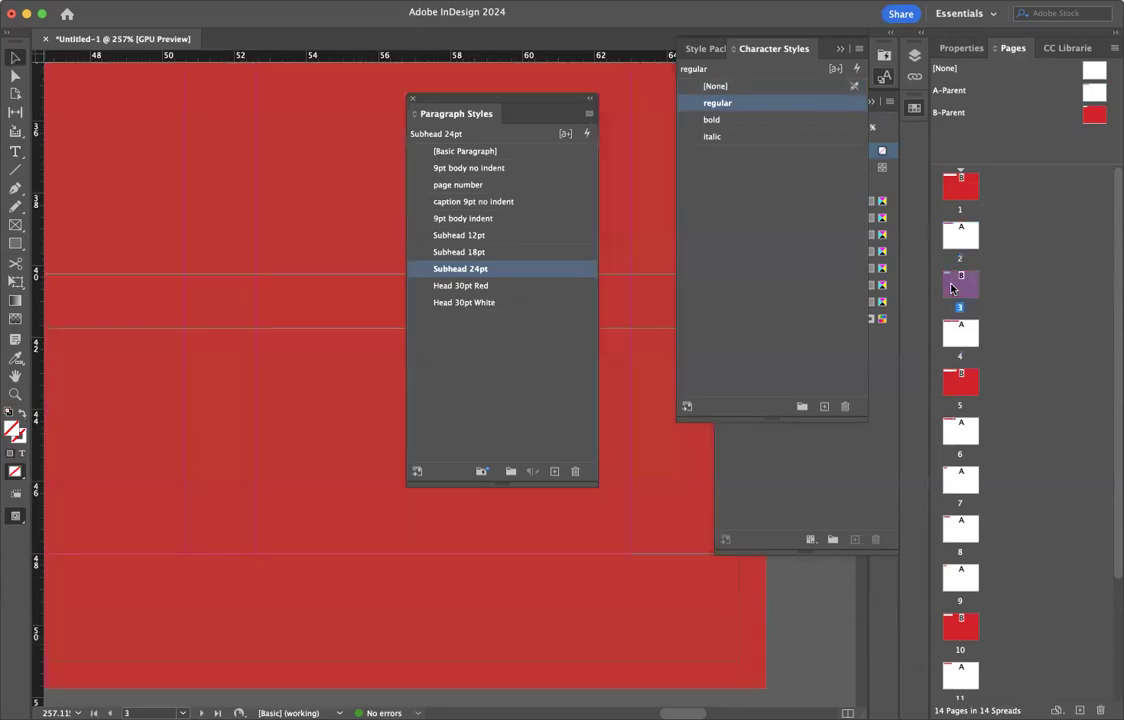
double_click(955, 336)
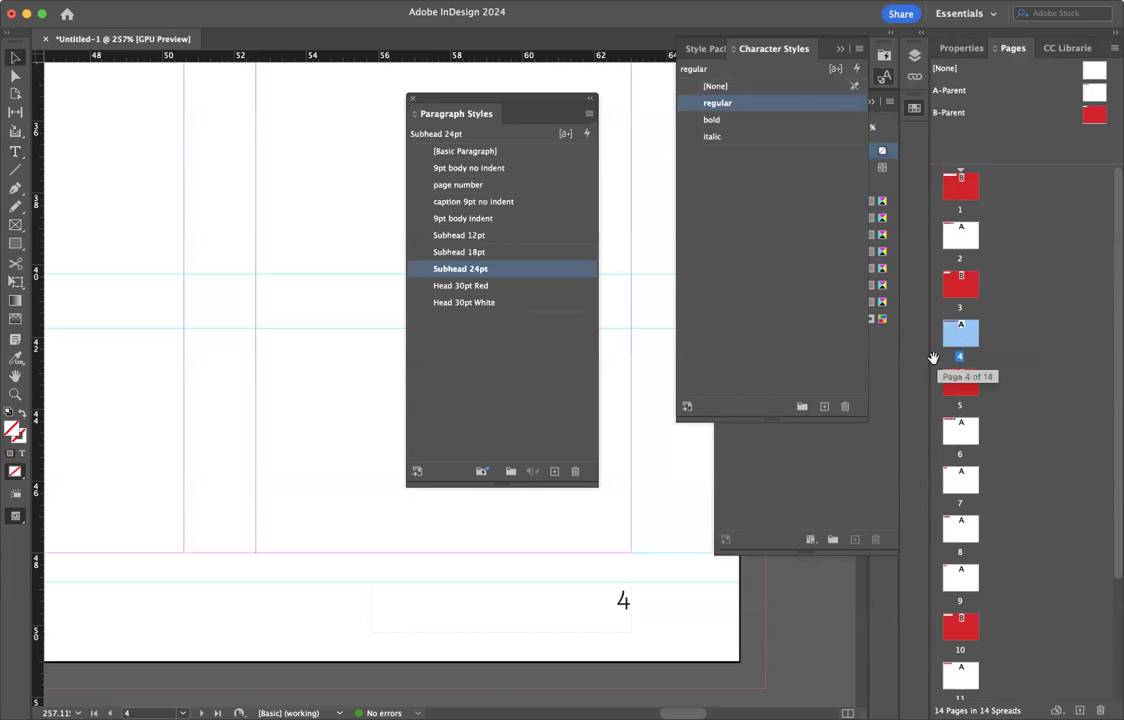
double_click(953, 437)
key(super+0)
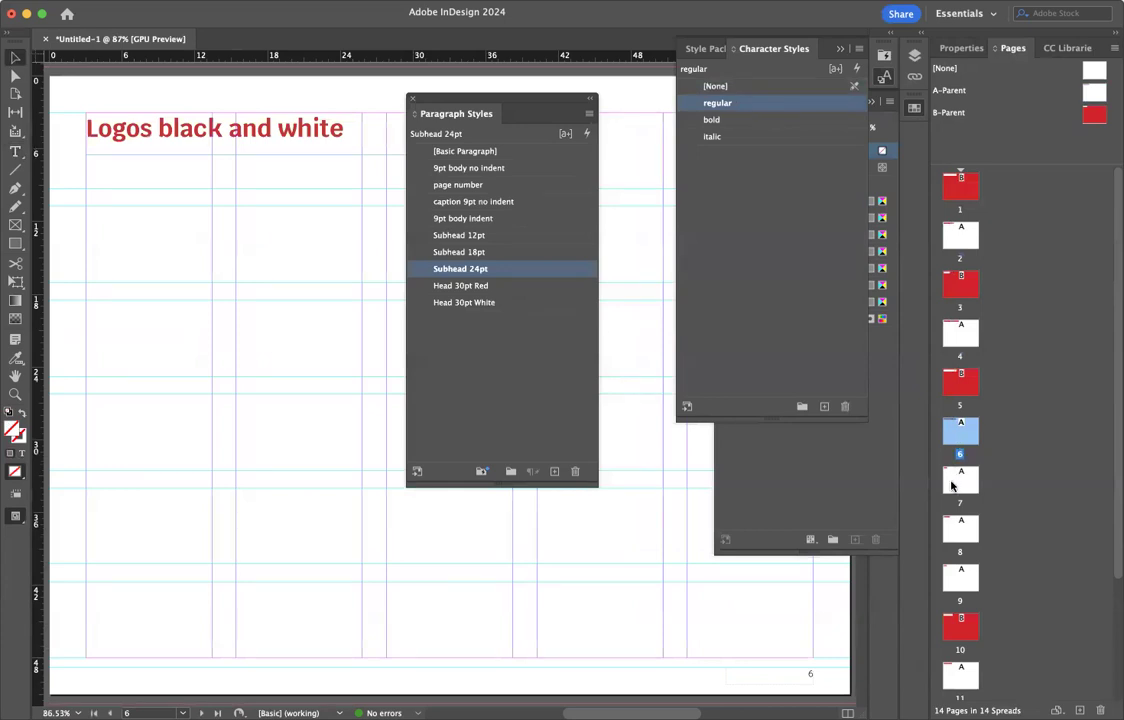
double_click(951, 485)
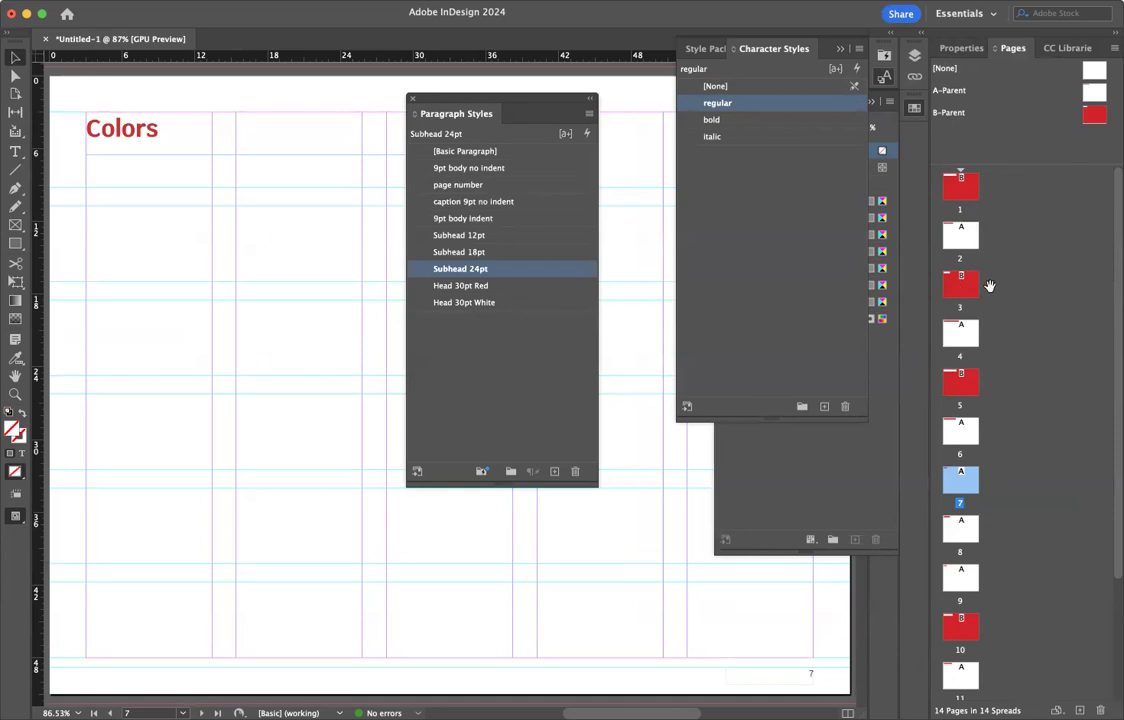
double_click(962, 188)
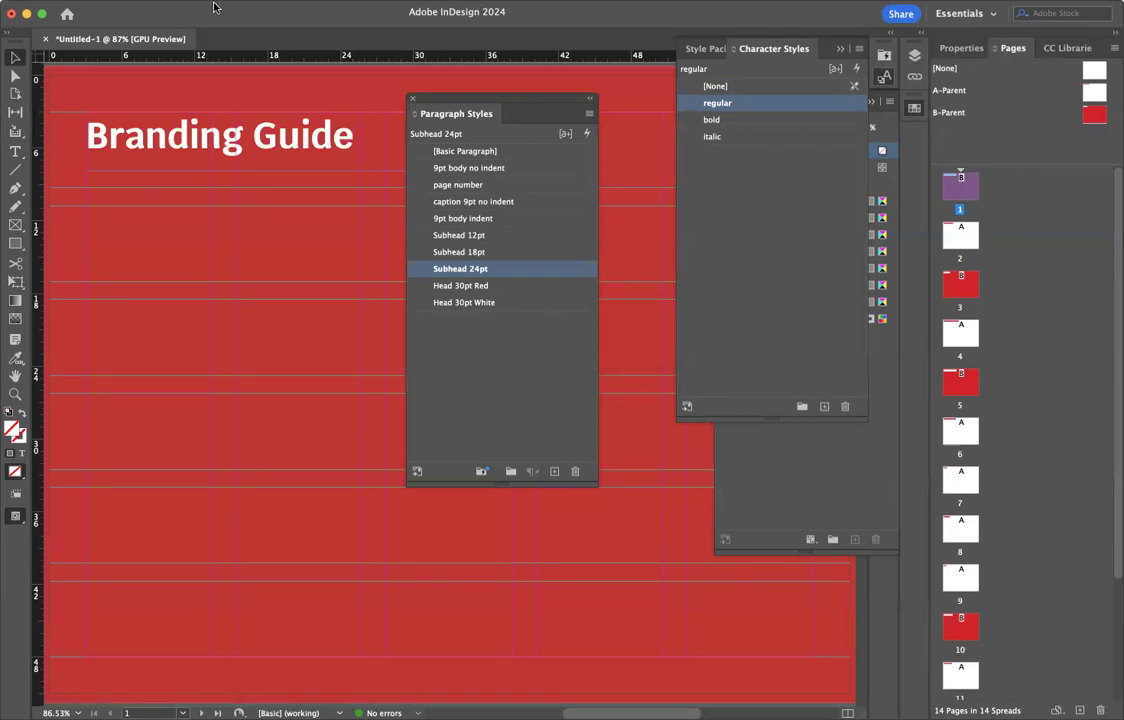
Step: Set the cover page's section to start numbering at 1 with section prefix "C", including the prefix when numbering pages
click(174, 18)
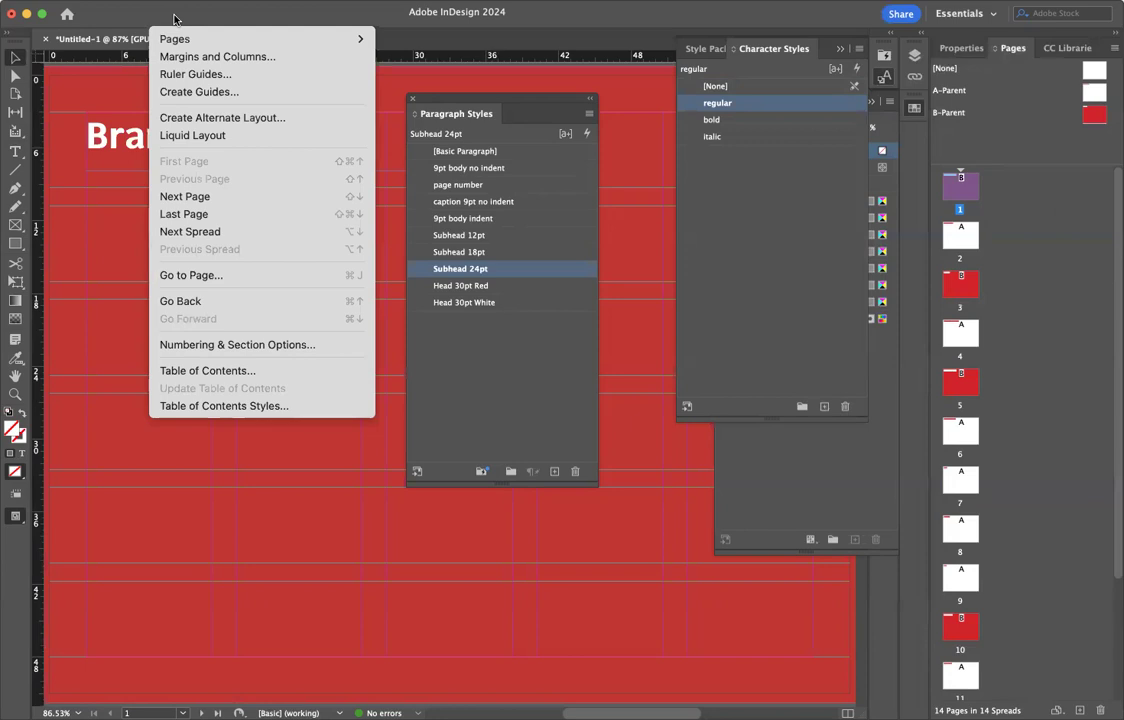
click(225, 345)
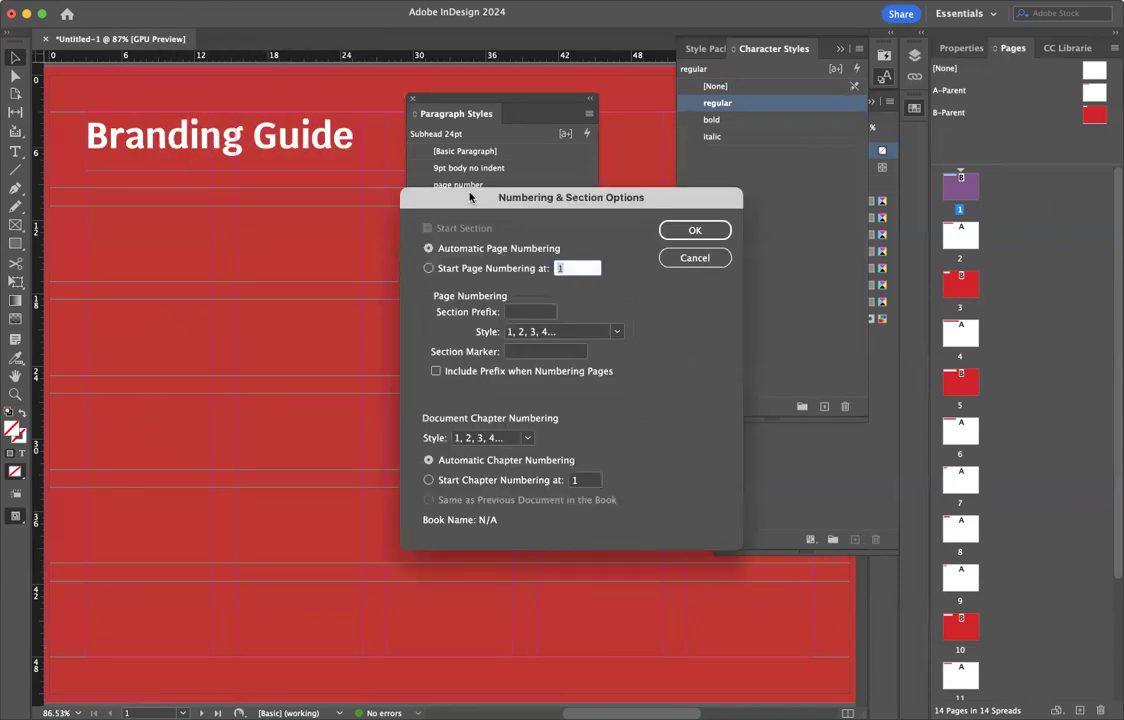
drag(470, 197, 379, 181)
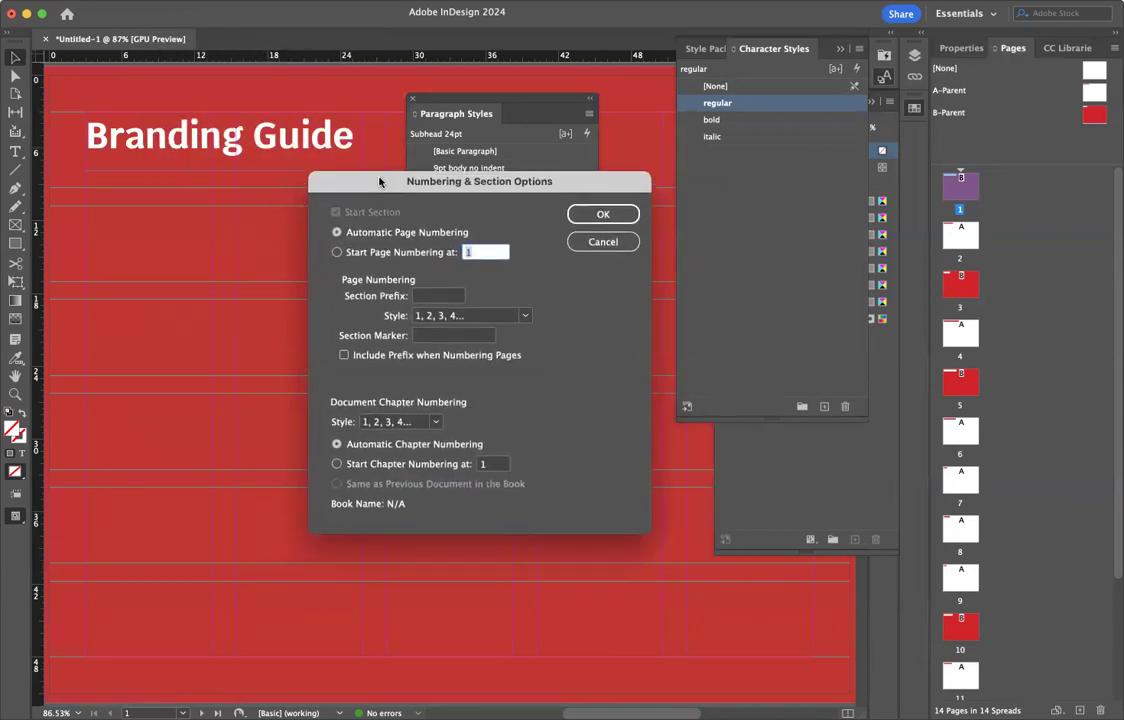
click(337, 253)
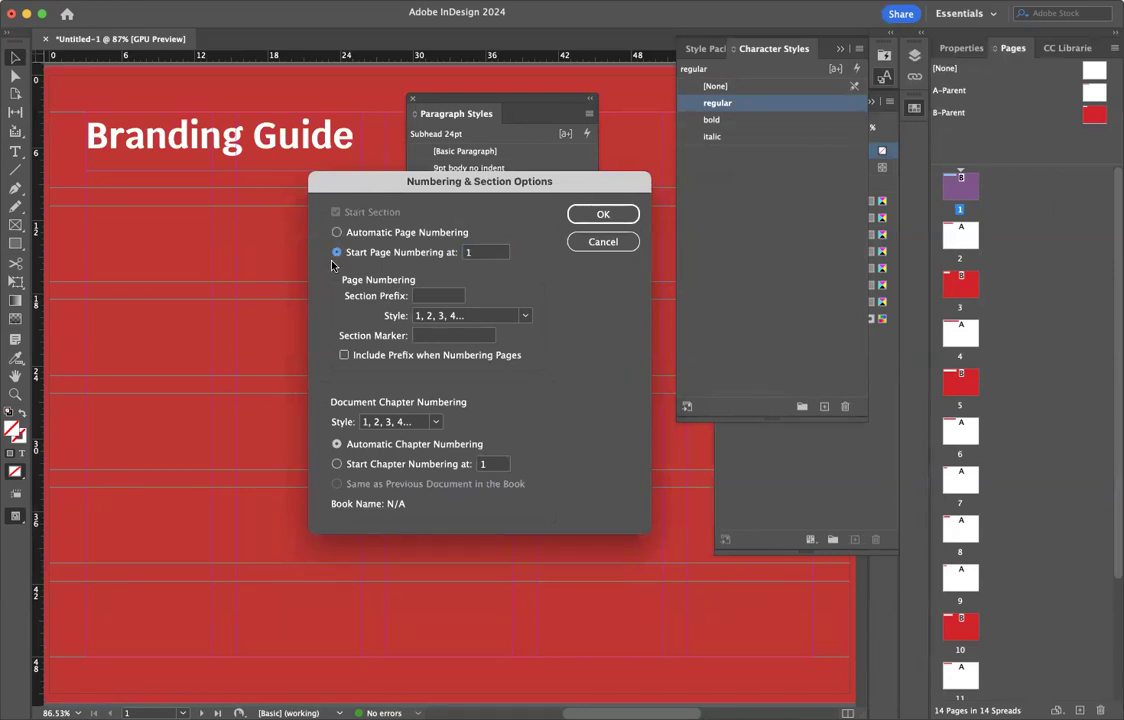
click(425, 297)
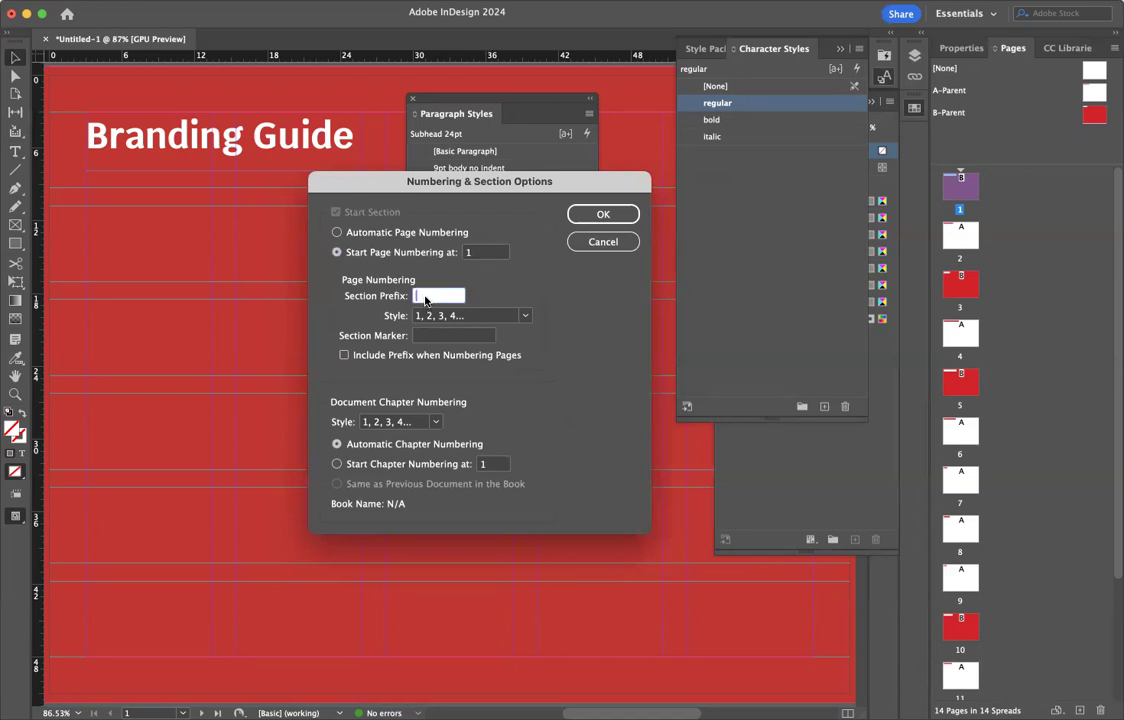
text(C)
click(344, 356)
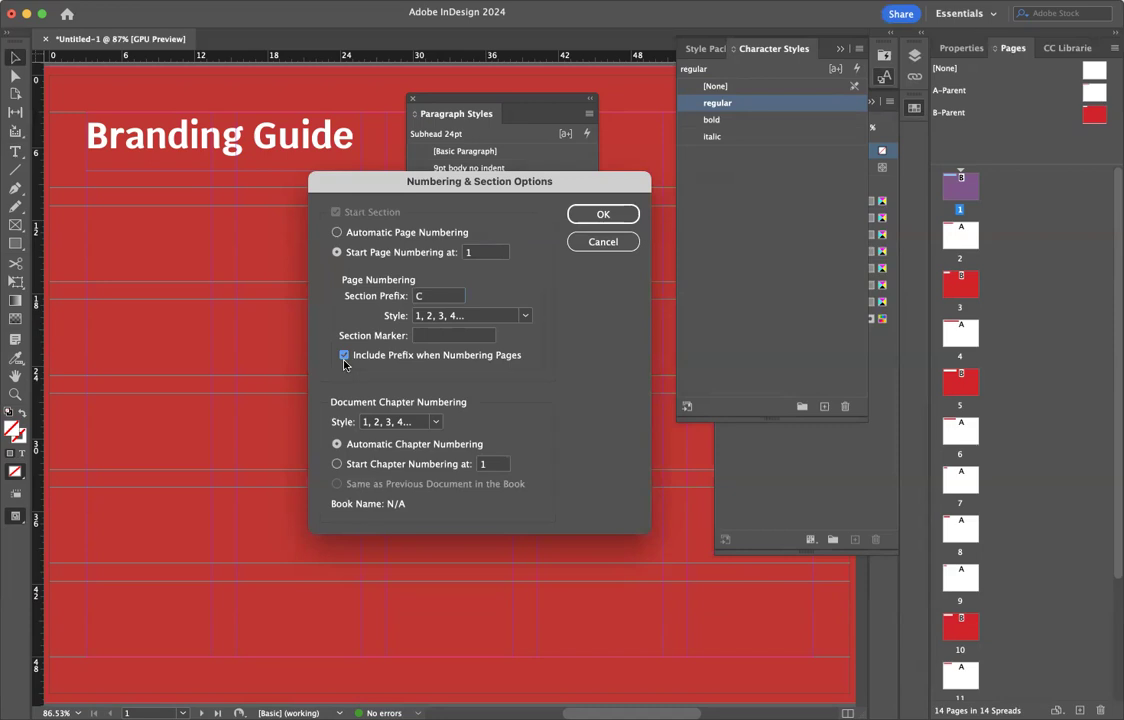
click(601, 215)
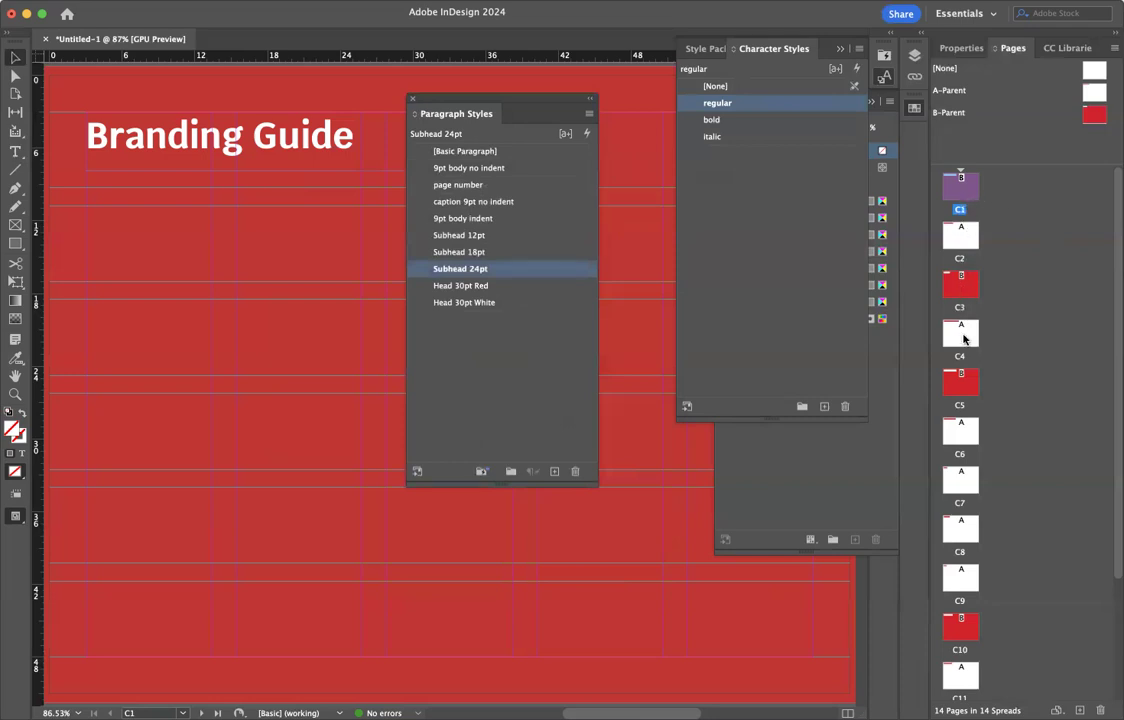
Step: Start a new section on the Table of contents page, numbered from 1 in the i, ii, iii, iv... style
click(967, 242)
double_click(961, 236)
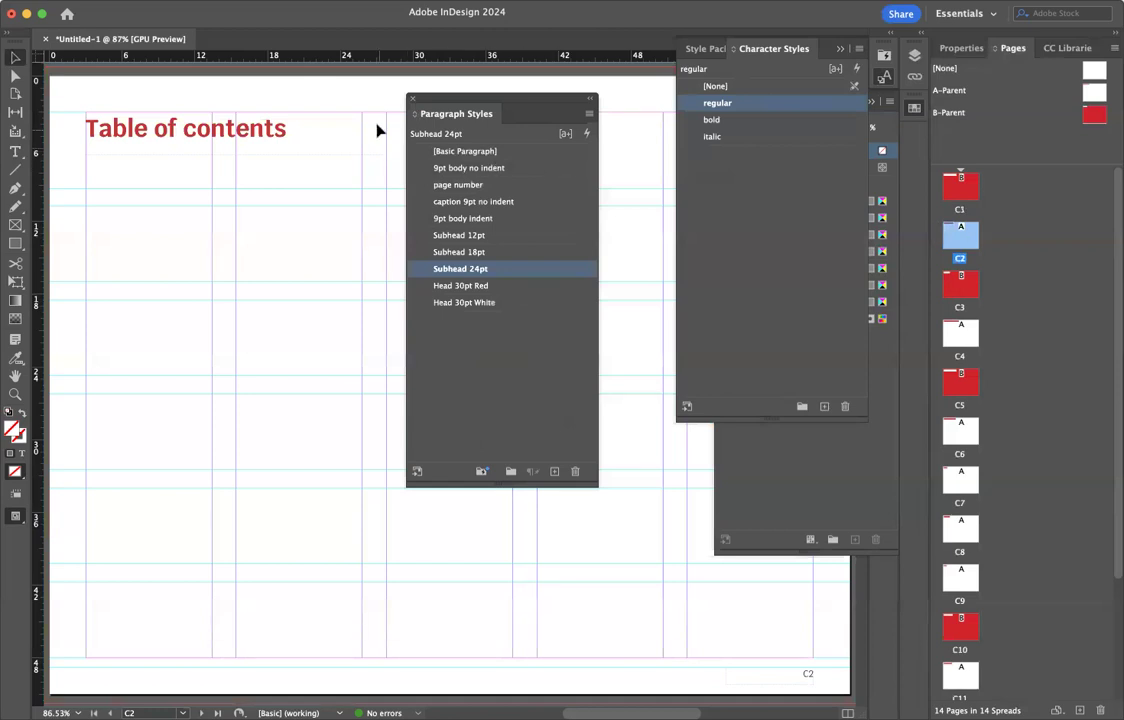
click(177, 17)
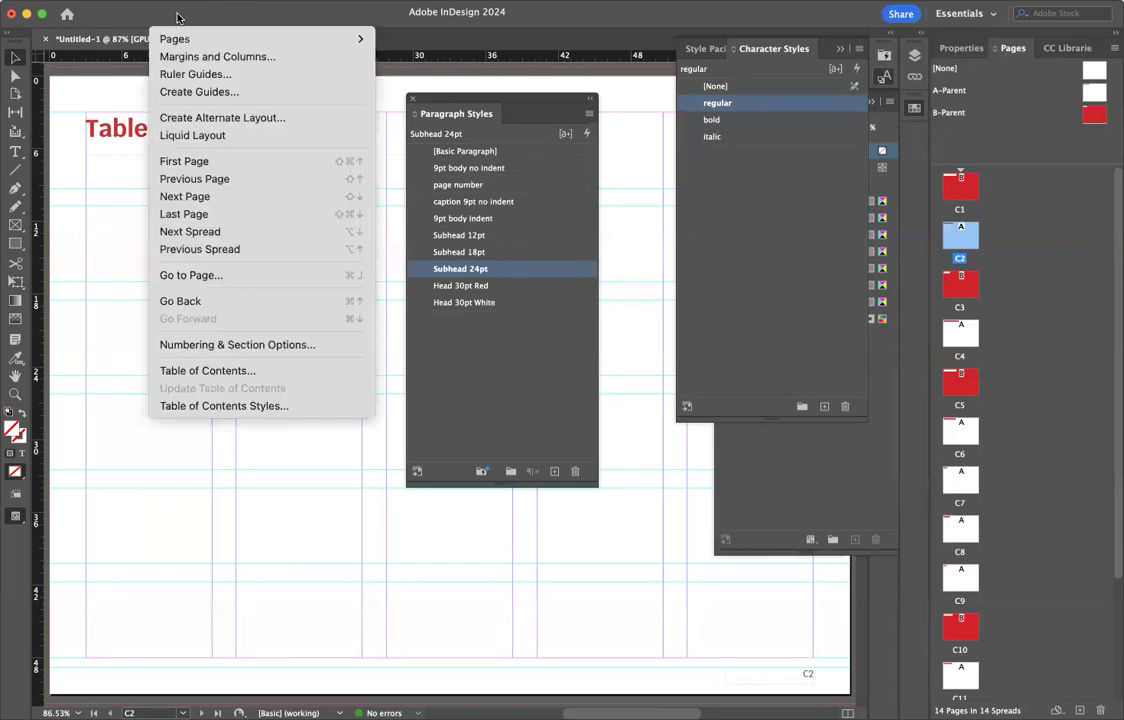
click(210, 345)
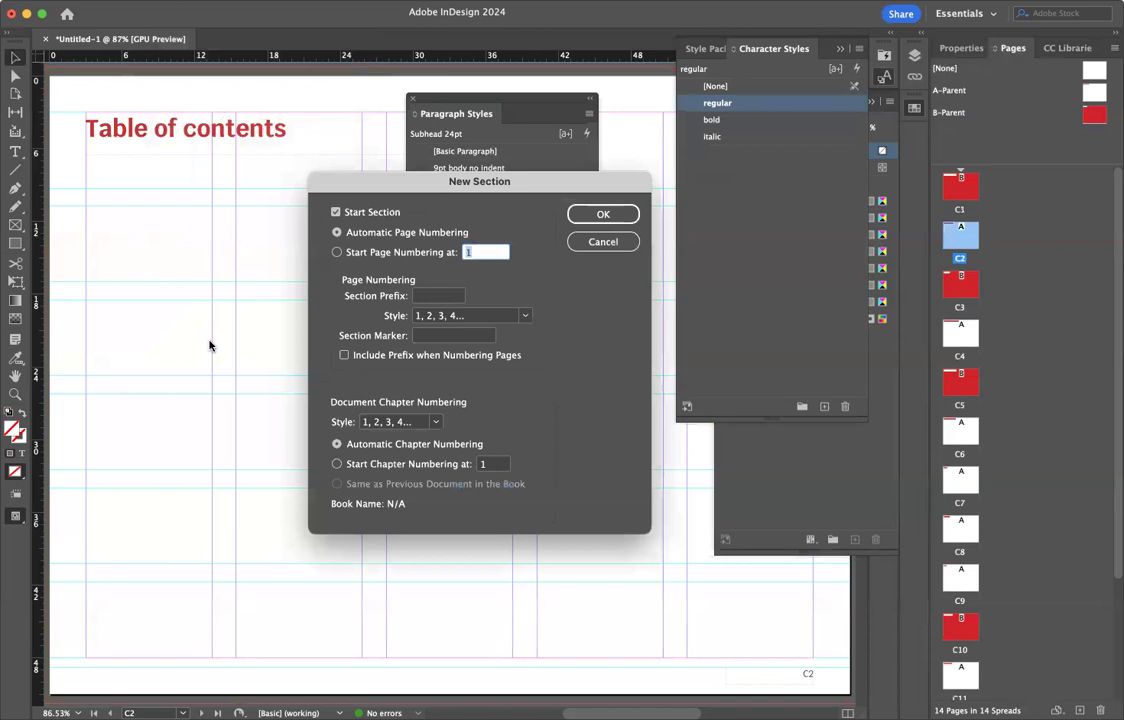
click(337, 252)
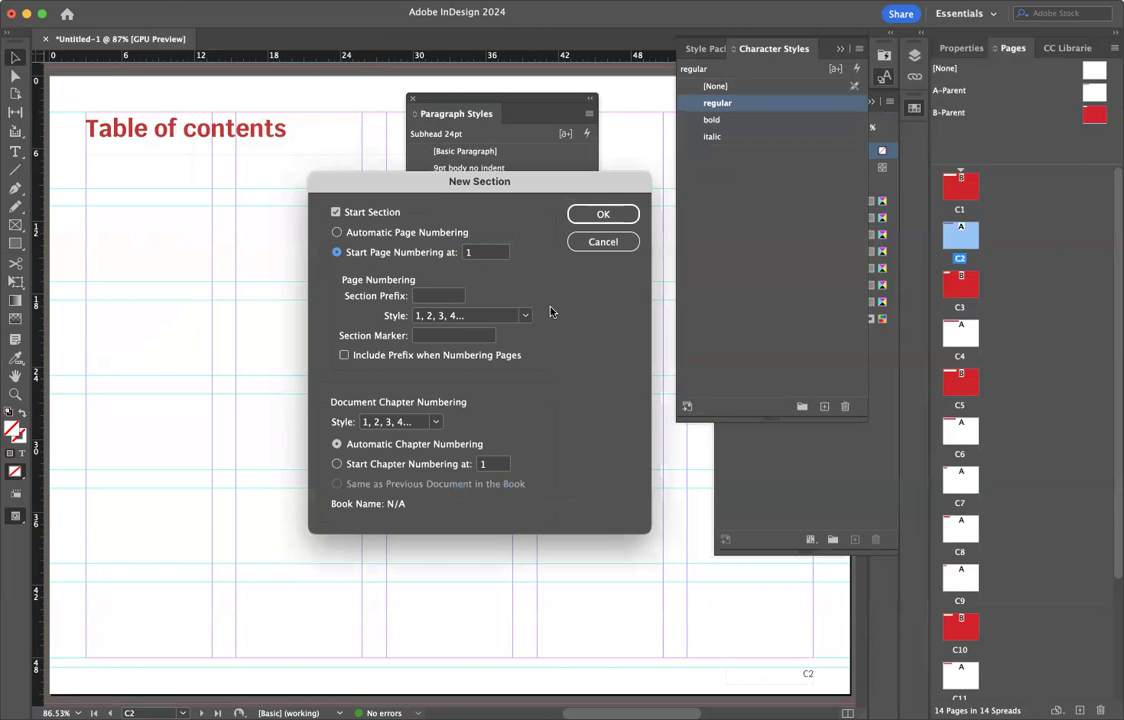
click(524, 316)
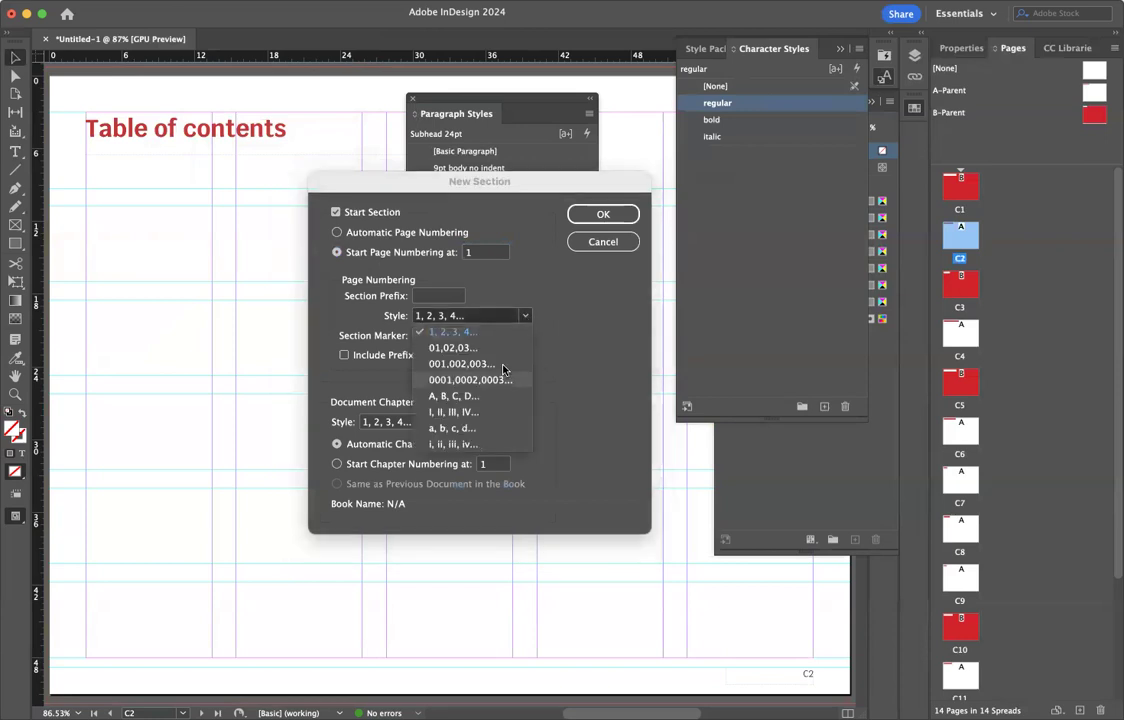
click(473, 449)
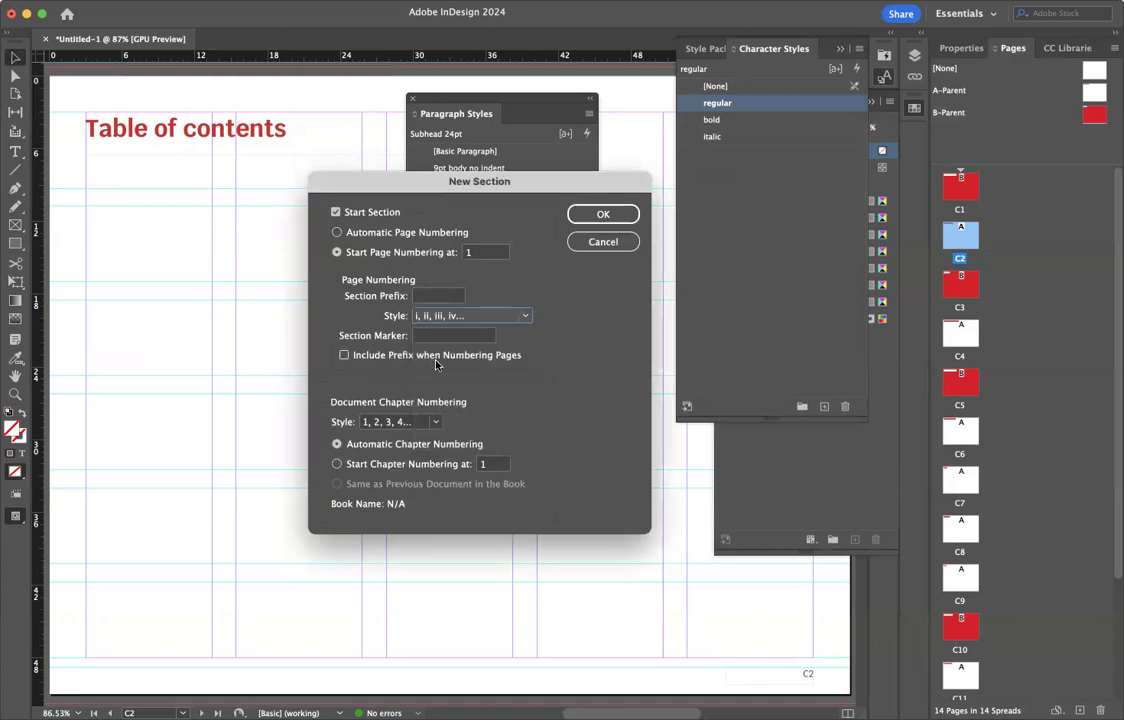
click(599, 215)
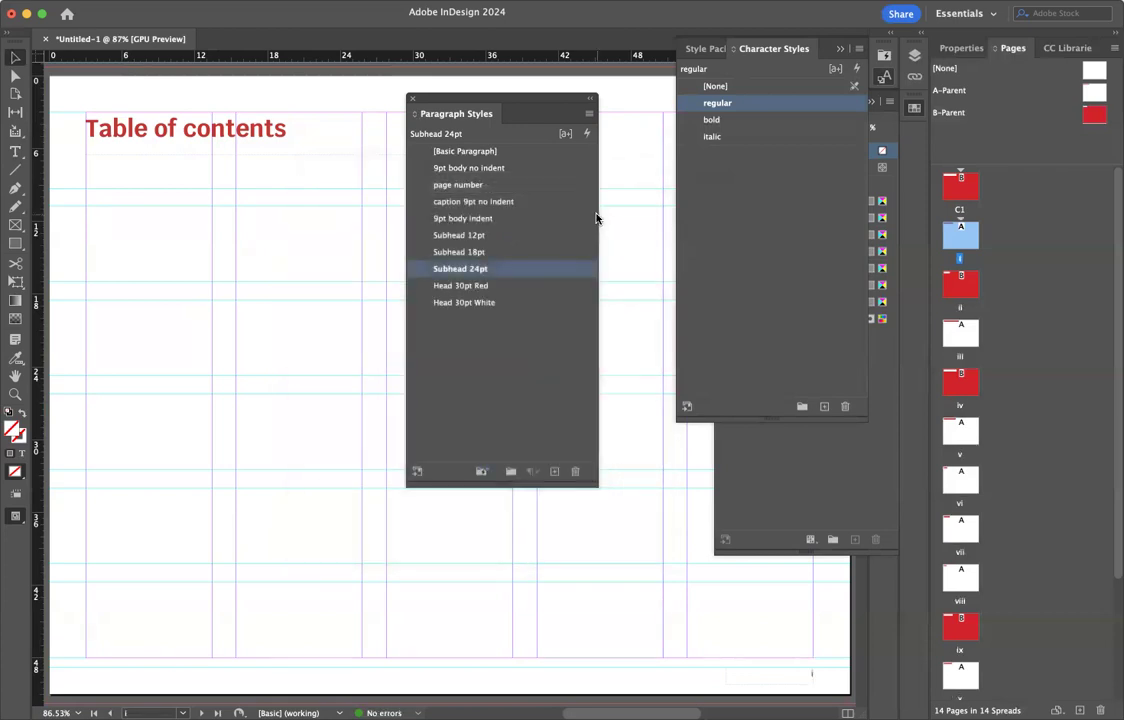
Step: Start a new section on the red Mission page, with page numbering starting at 1 in the 1, 2, 3, 4... style
double_click(963, 289)
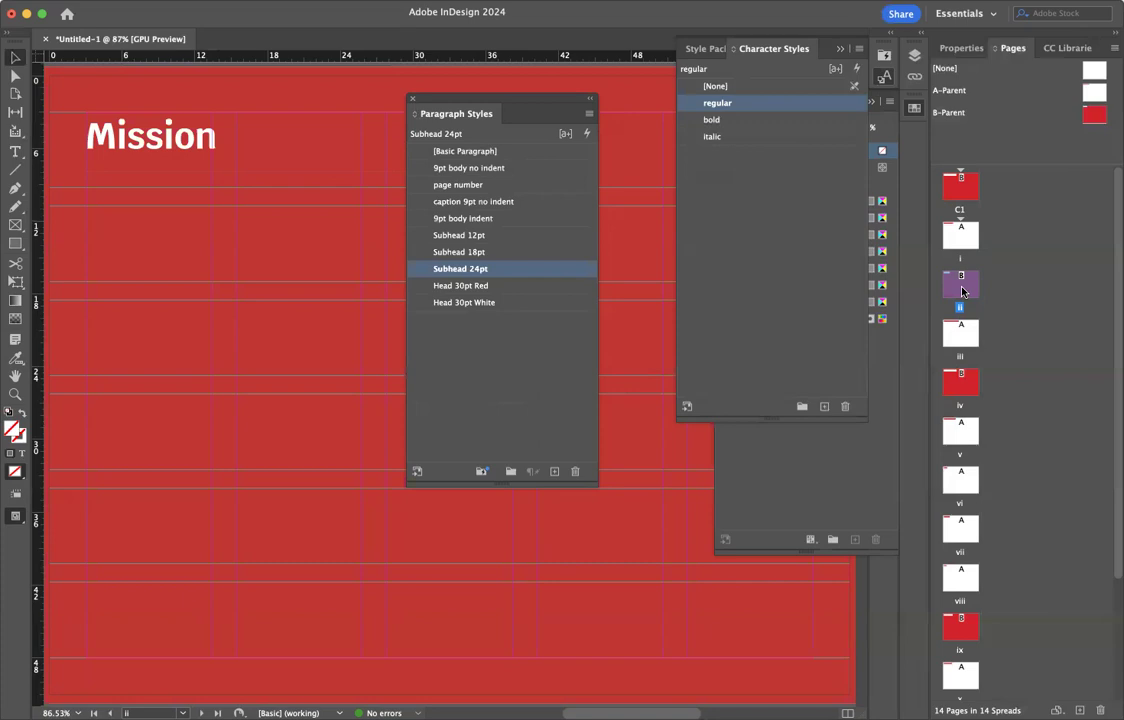
click(170, 15)
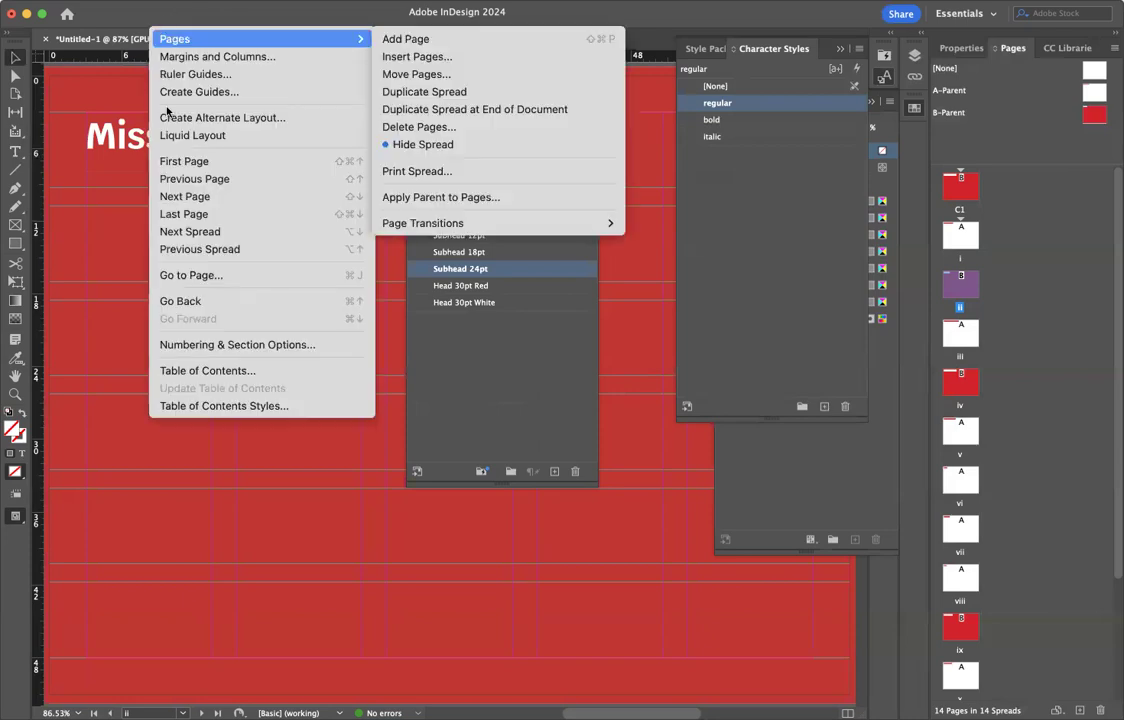
click(184, 345)
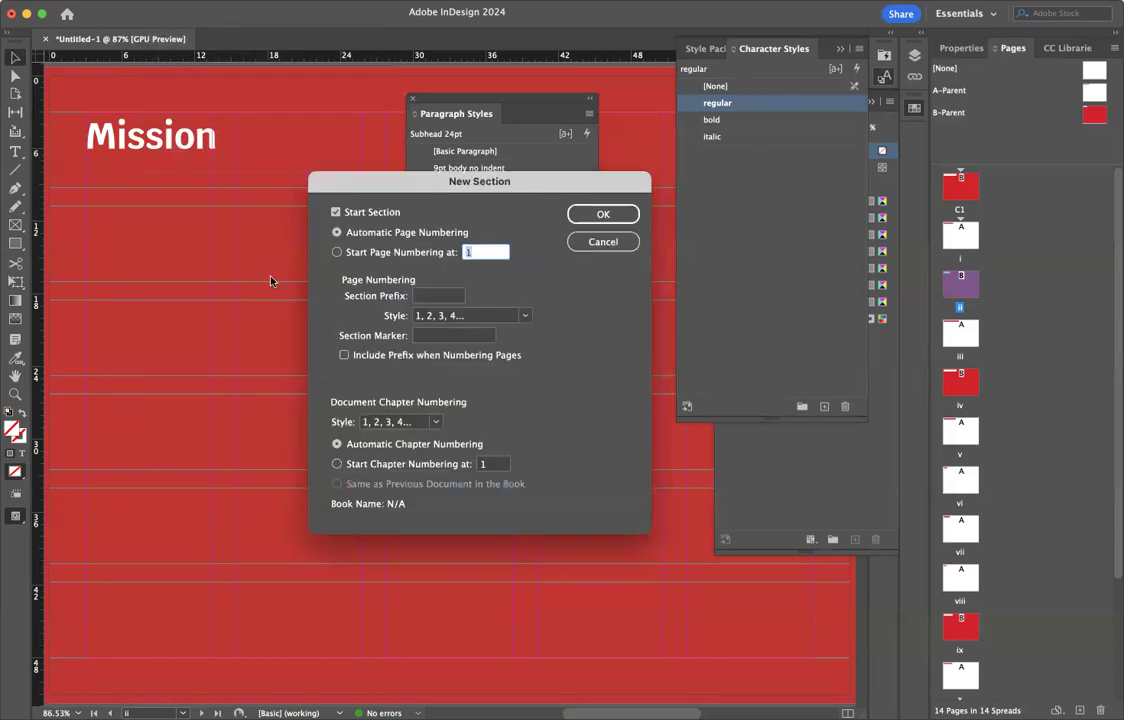
click(335, 253)
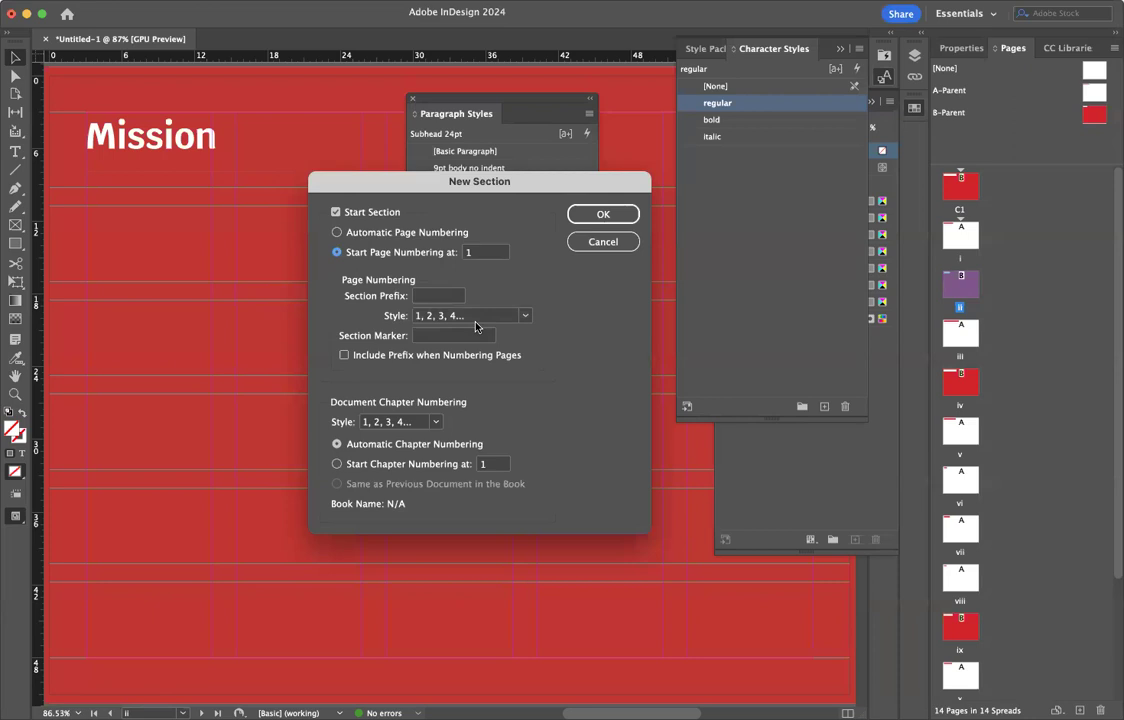
click(601, 214)
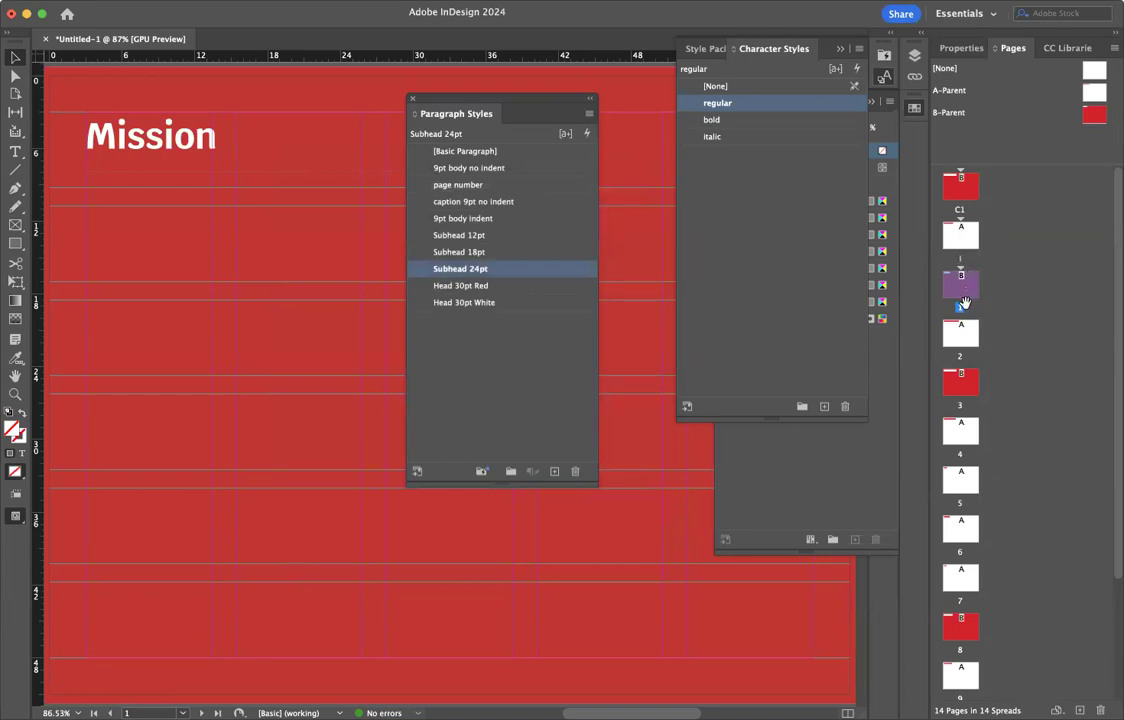
Step: Examine the page number on the "Mission, vision, design intent" page and the section numbering across all the document's pages
scroll(965, 505, down, 4)
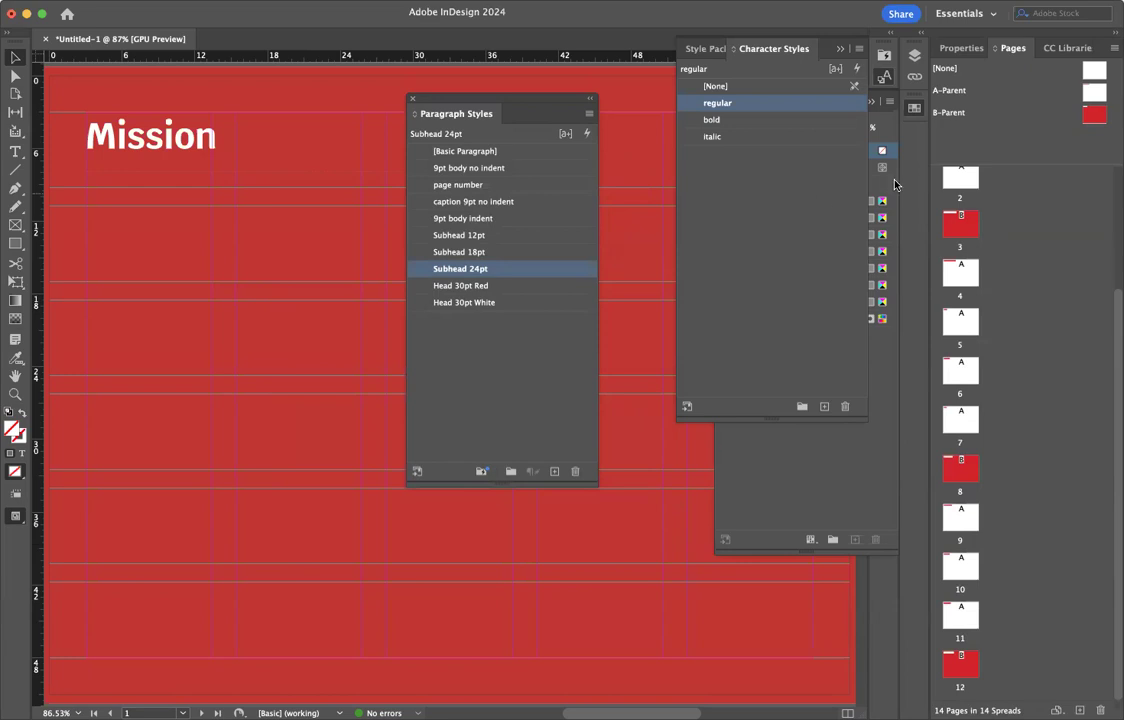
click(961, 180)
double_click(961, 180)
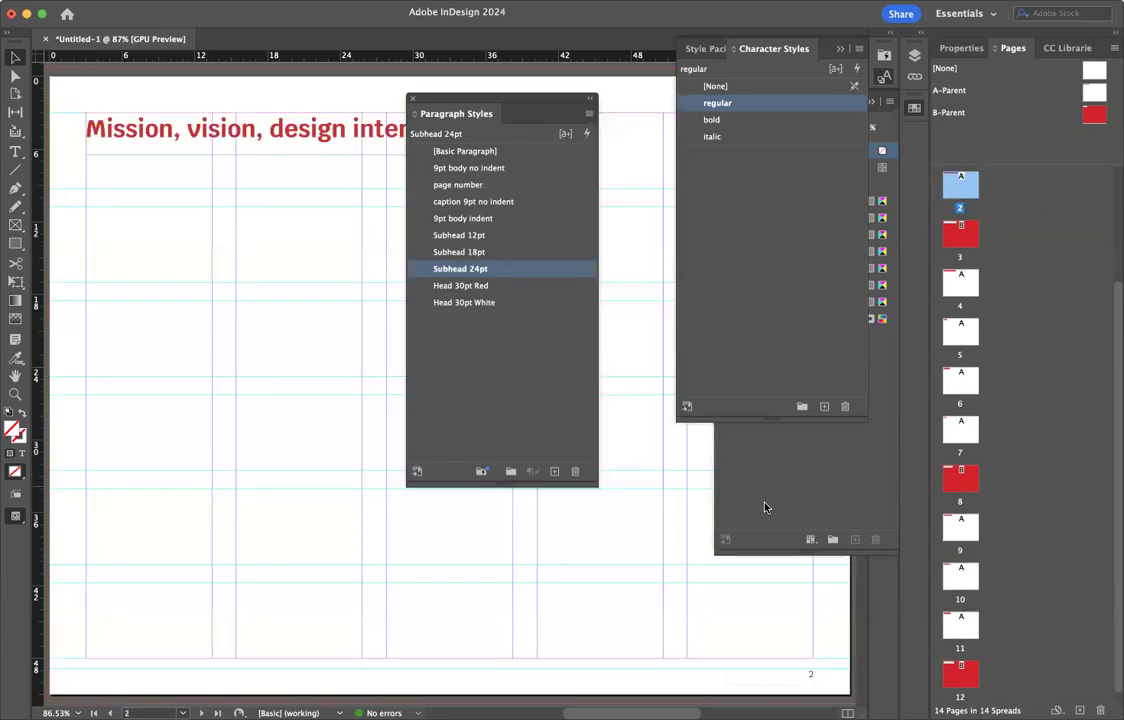
scroll(633, 557, down, 2)
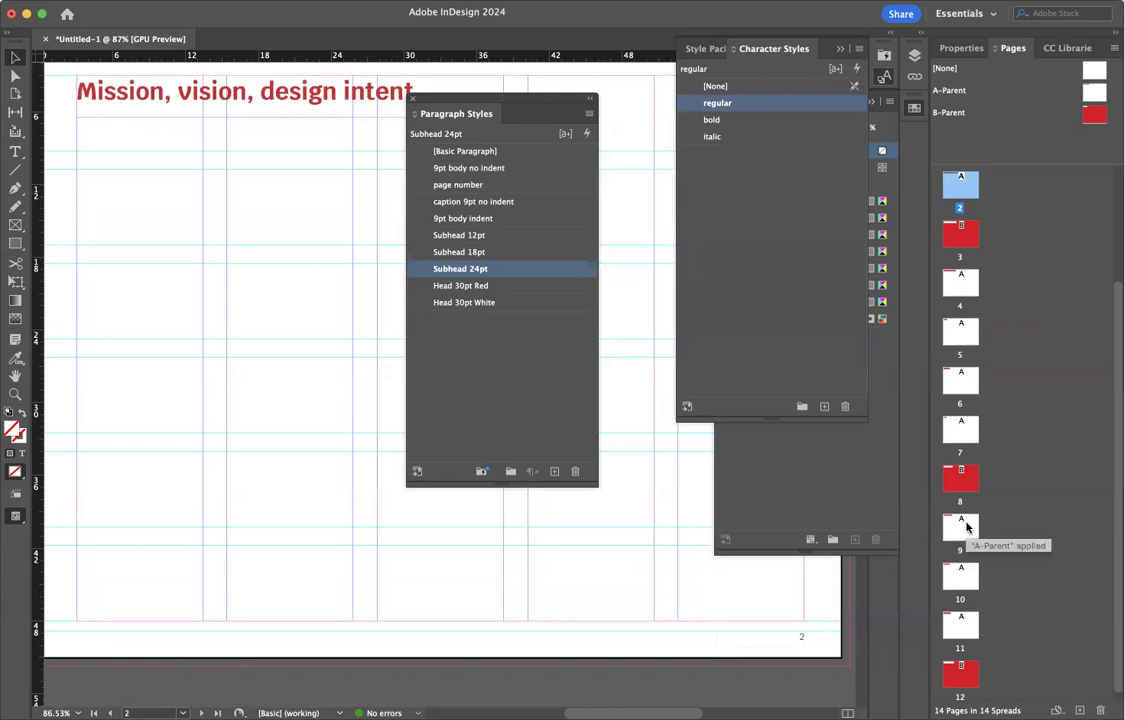
scroll(632, 468, up, 2)
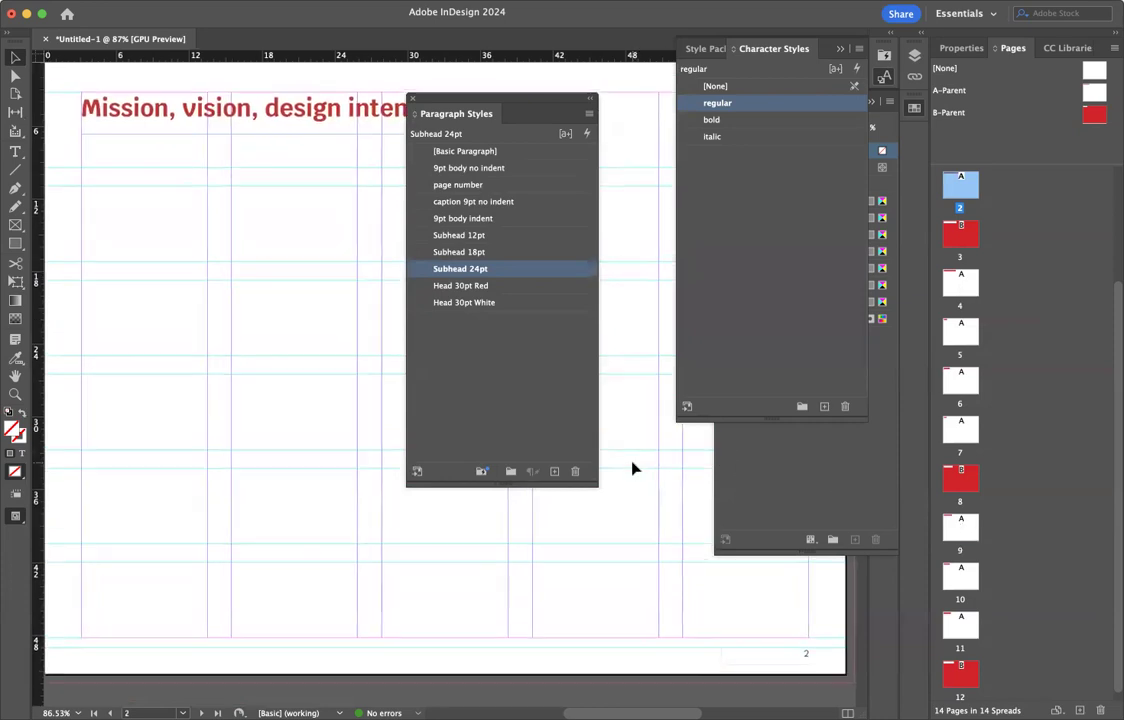
scroll(632, 463, down, 1)
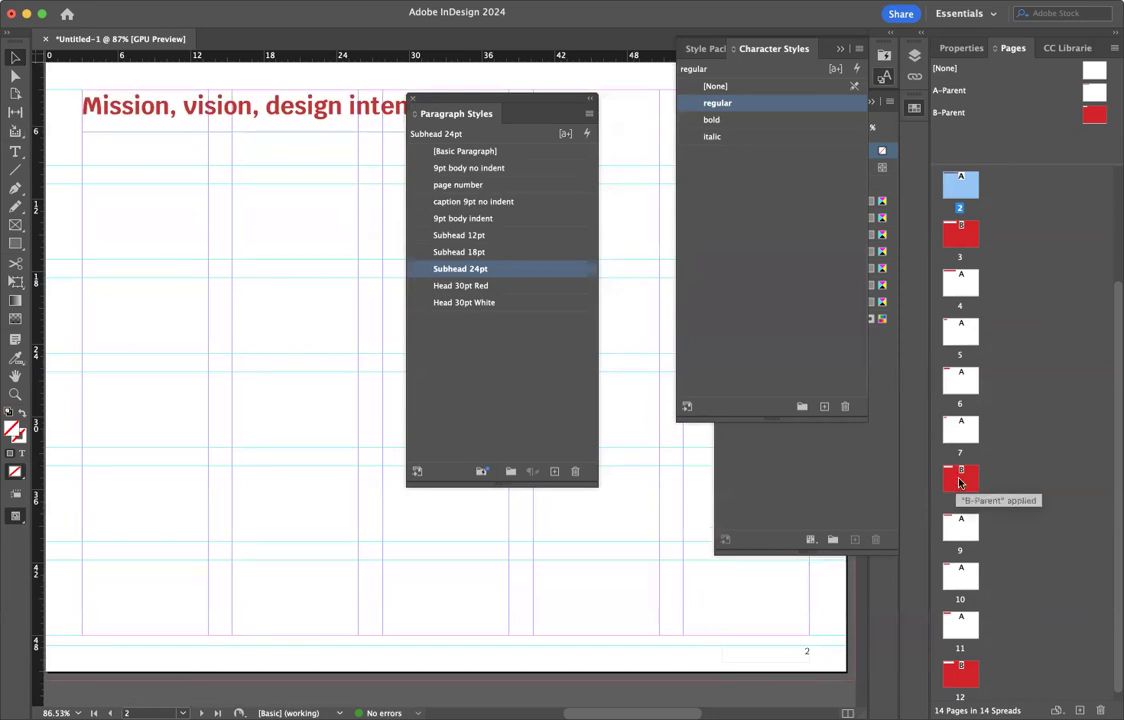
drag(957, 483, 967, 400)
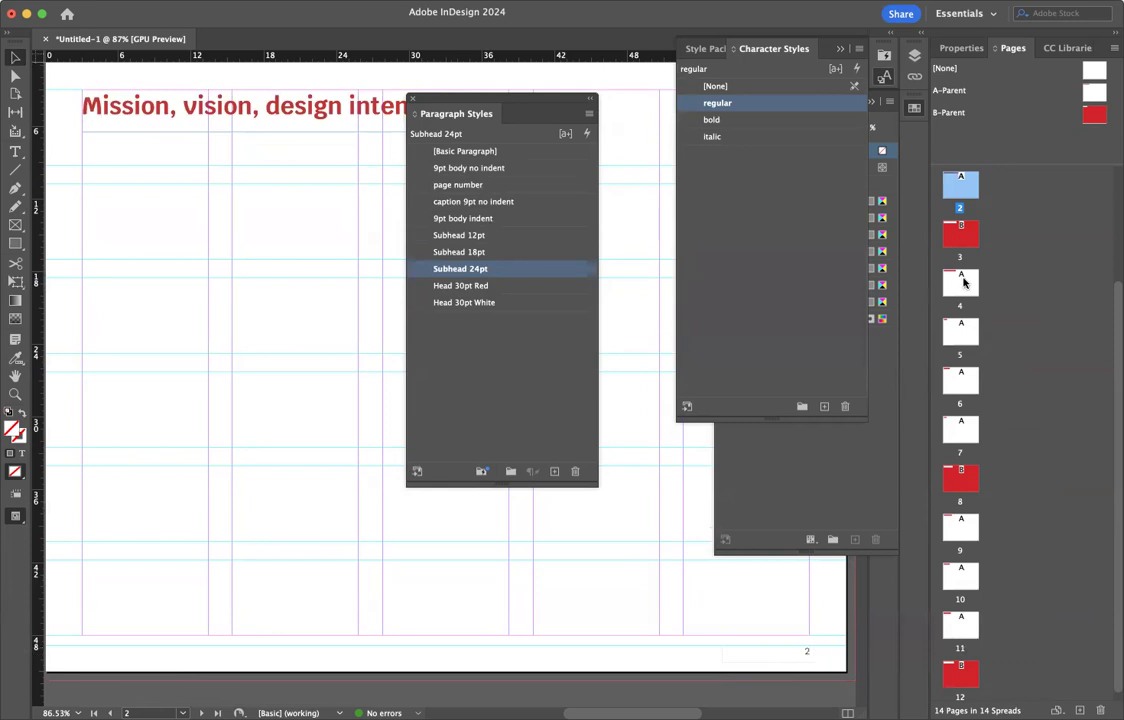
scroll(960, 348, up, 3)
scroll(961, 340, down, 1)
scroll(961, 340, up, 2)
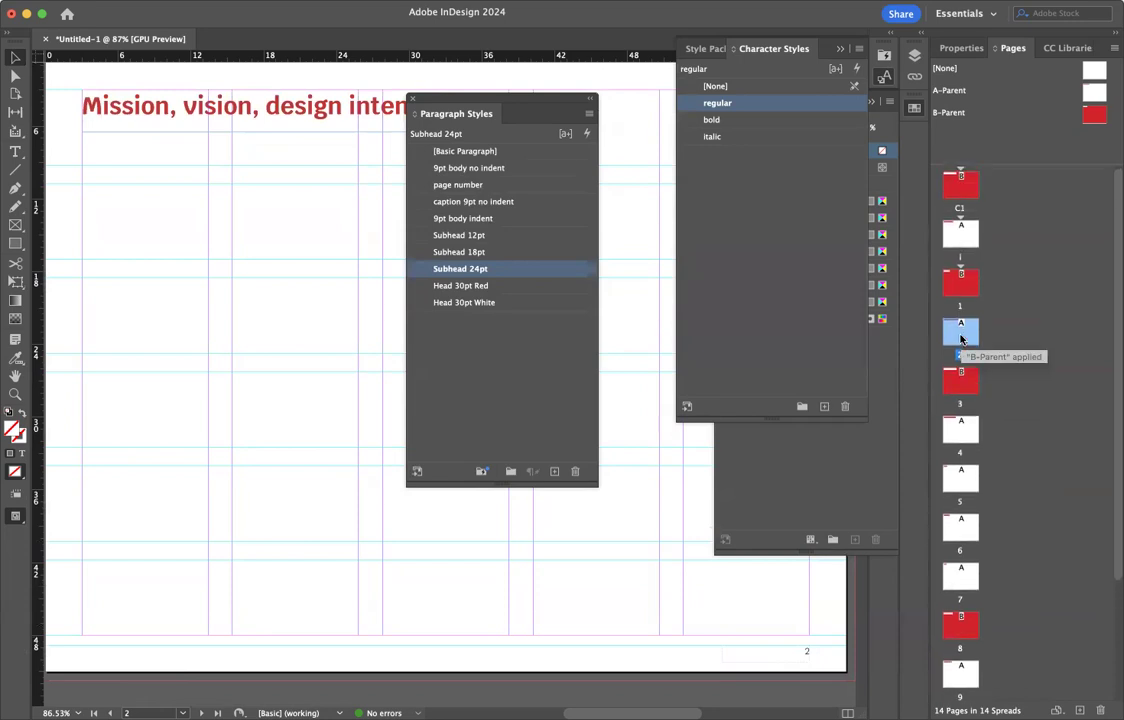
scroll(961, 340, down, 1)
scroll(960, 340, down, 3)
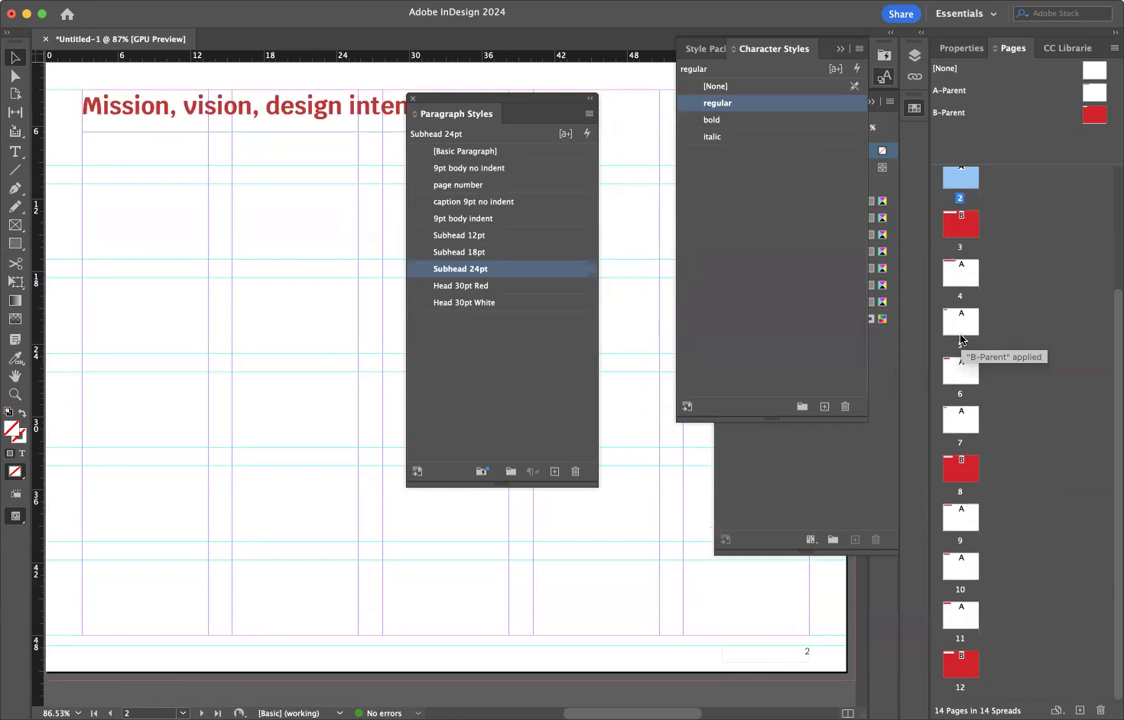
scroll(960, 340, up, 3)
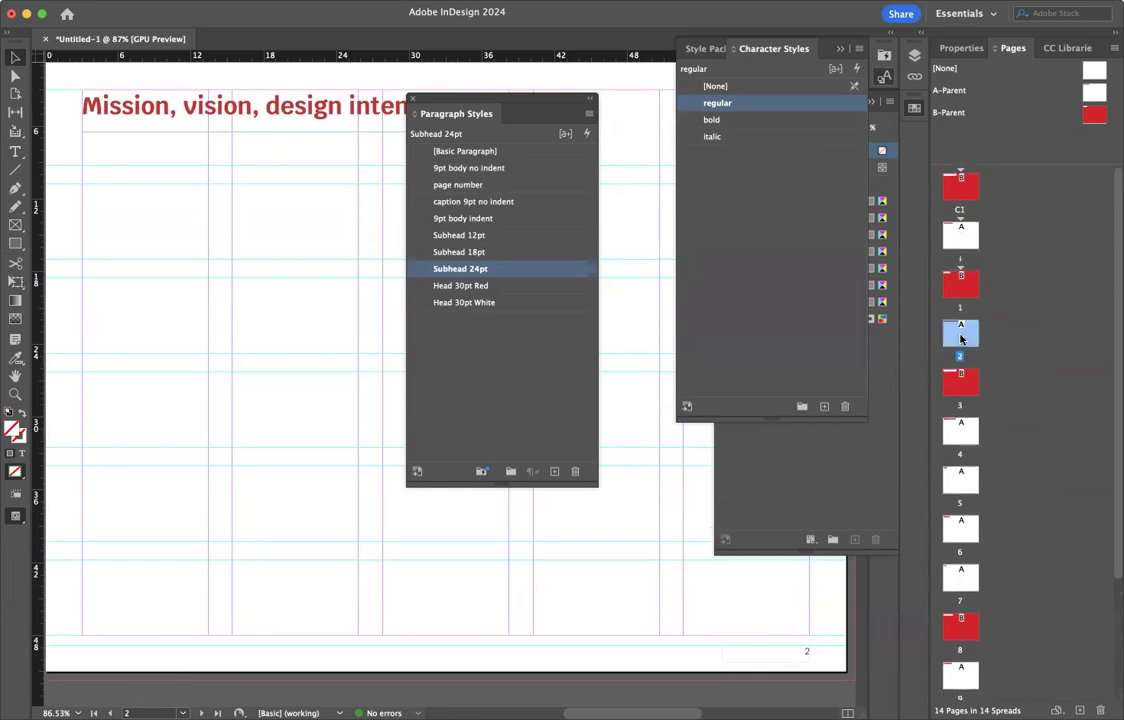